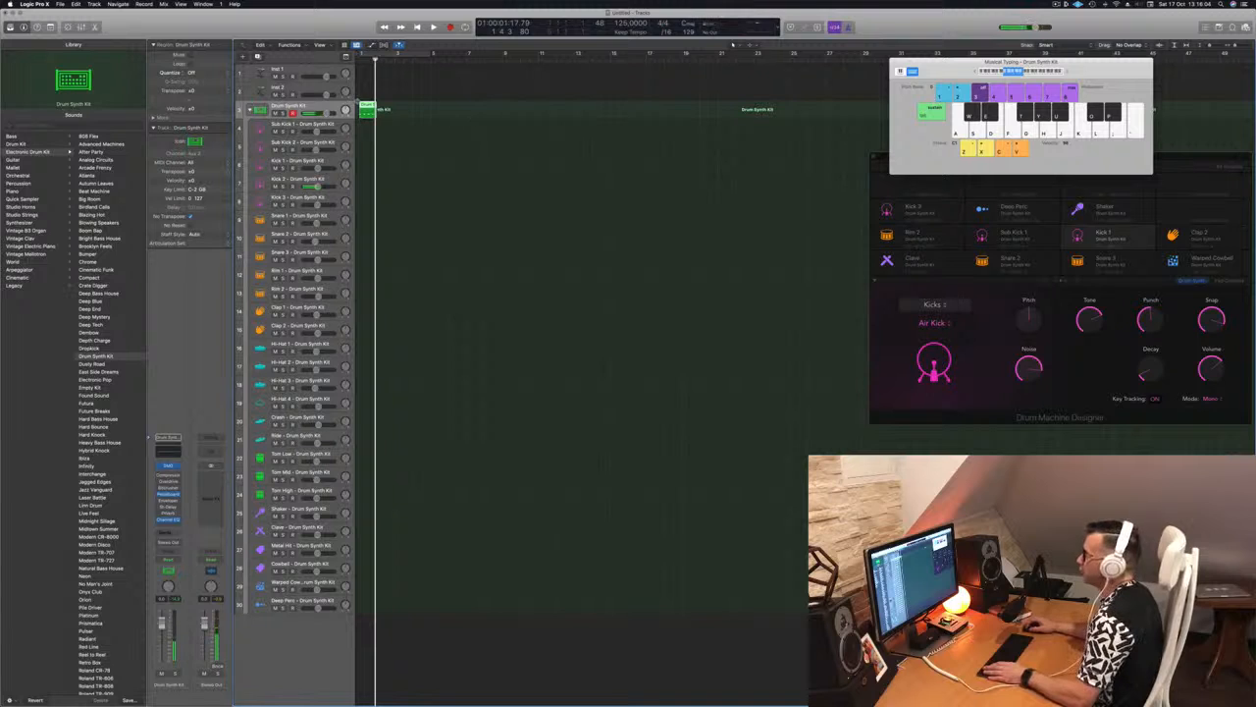
# Open the Drum Synth Kit region in the Piano Roll and quantize all its notes to 1/16
pyautogui.press('p')
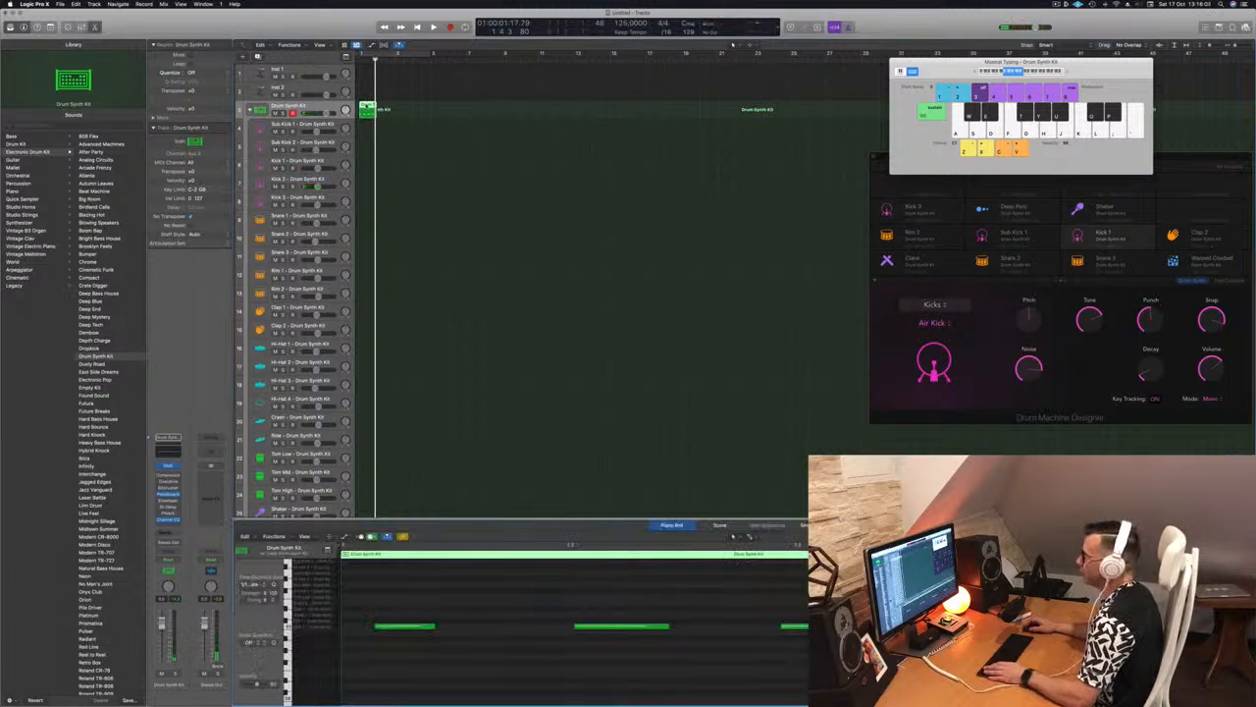
pyautogui.press('super+a')
pyautogui.press('q')
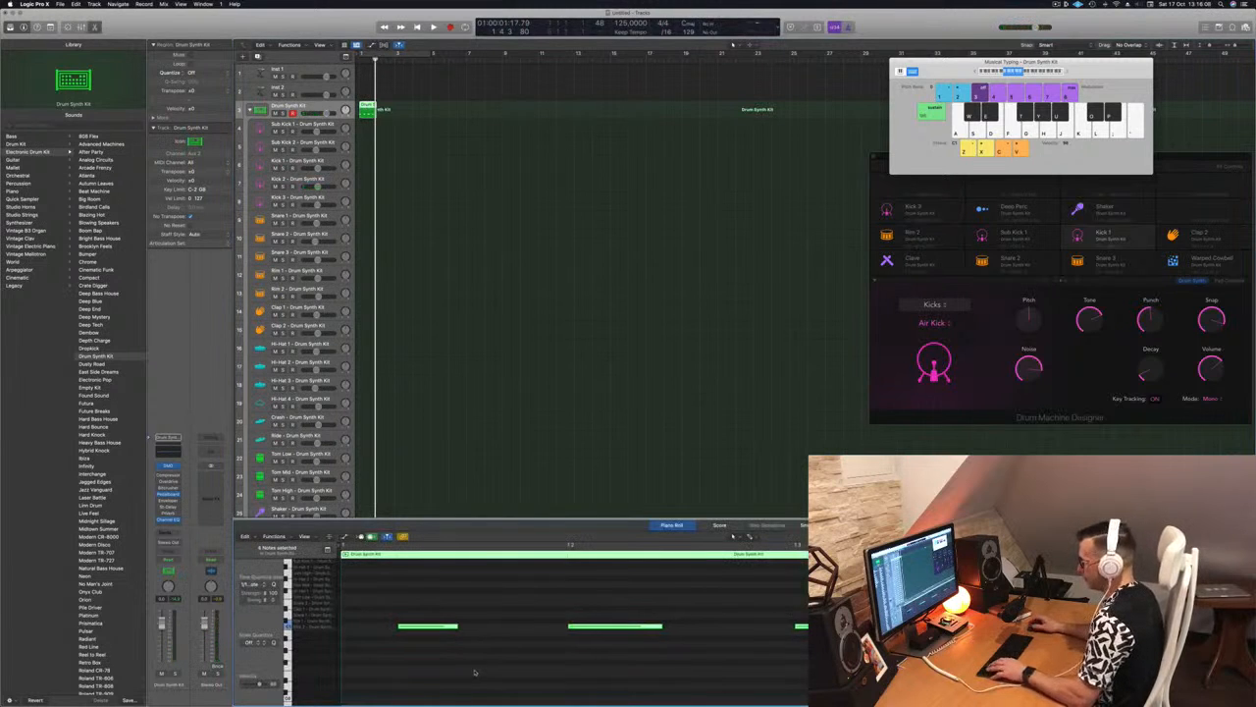
pyautogui.click(493, 664)
pyautogui.hscroll(-1, 506, 645)
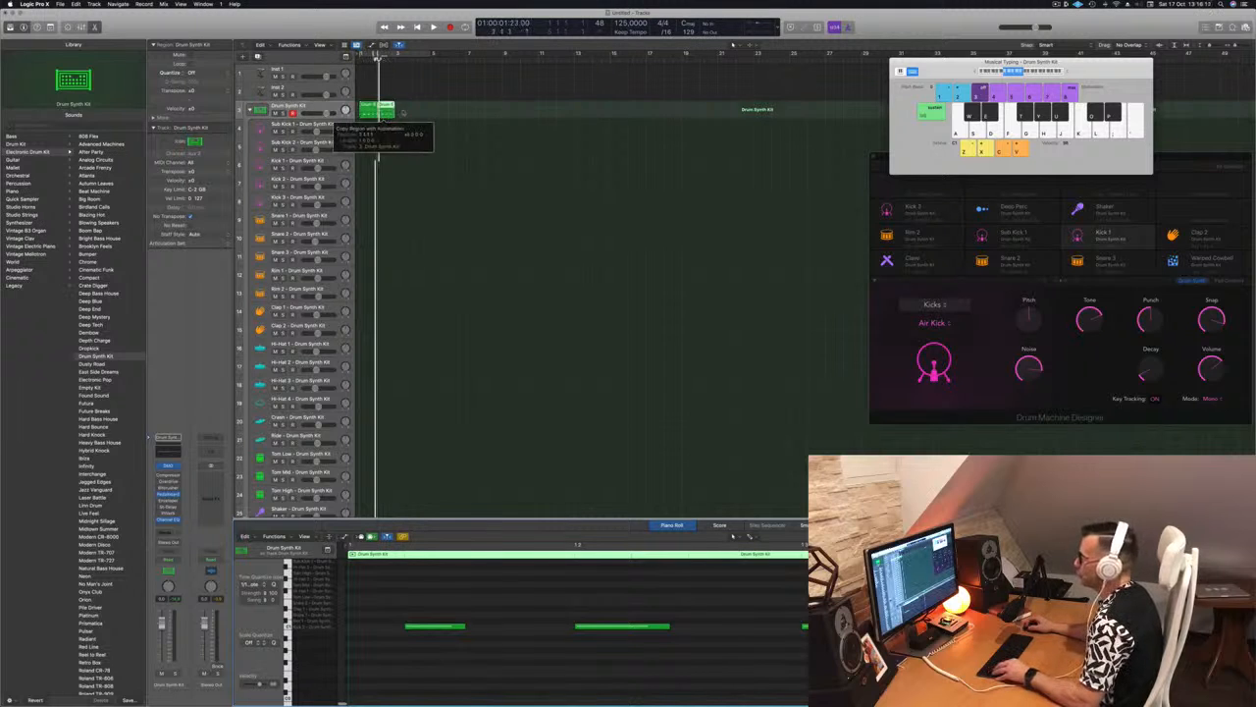
# Repeat the one-bar Drum Synth Kit region to fill four bars, and play the pattern from the start
pyautogui.press('super+r')
pyautogui.moveTo(364, 106); pyautogui.dragTo(400, 109)
pyautogui.press('super+a')
pyautogui.press('Return')
pyautogui.press('space')
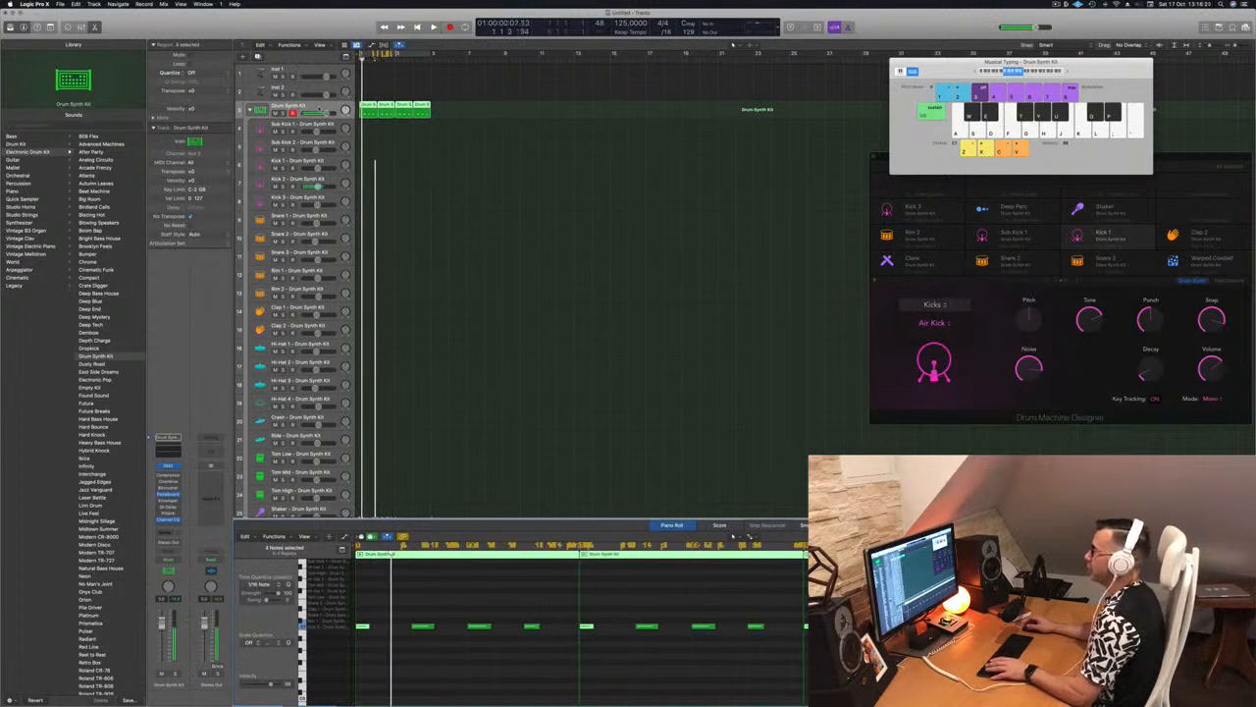
pyautogui.press('super+Left')
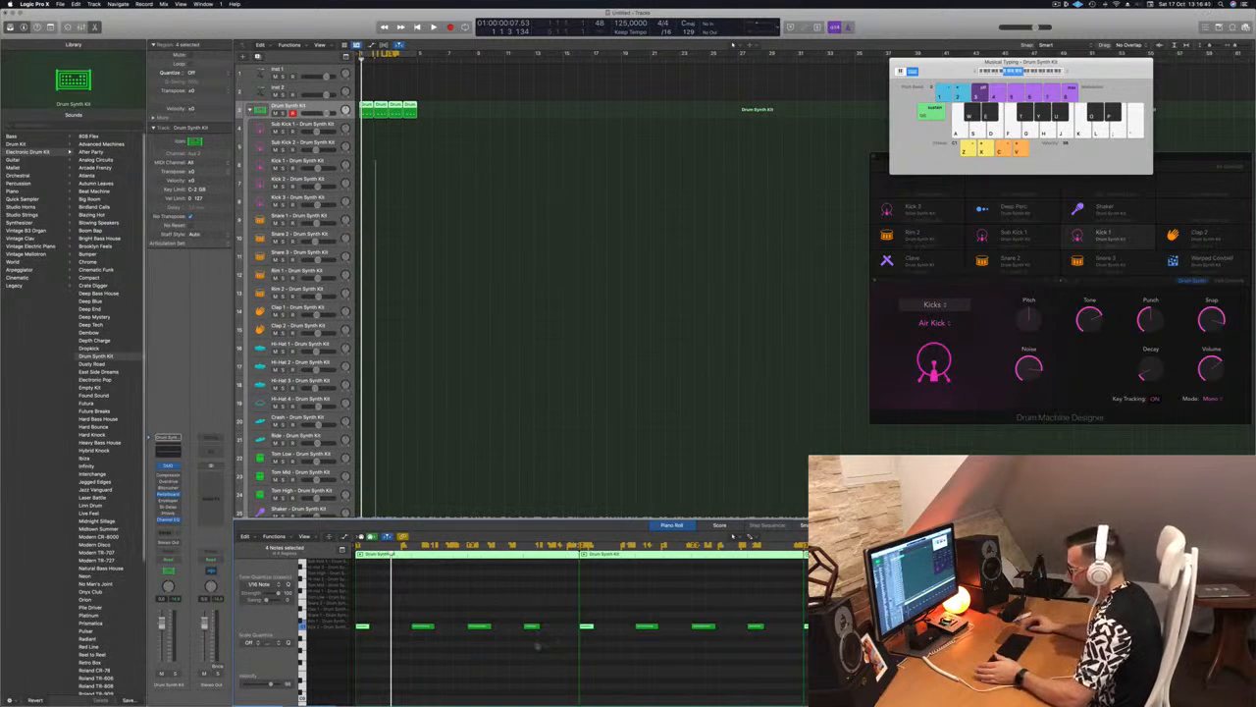
# Move the four kit regions onto the Kick 2 track and play them
pyautogui.click(493, 607)
pyautogui.moveTo(415, 606); pyautogui.dragTo(563, 647)
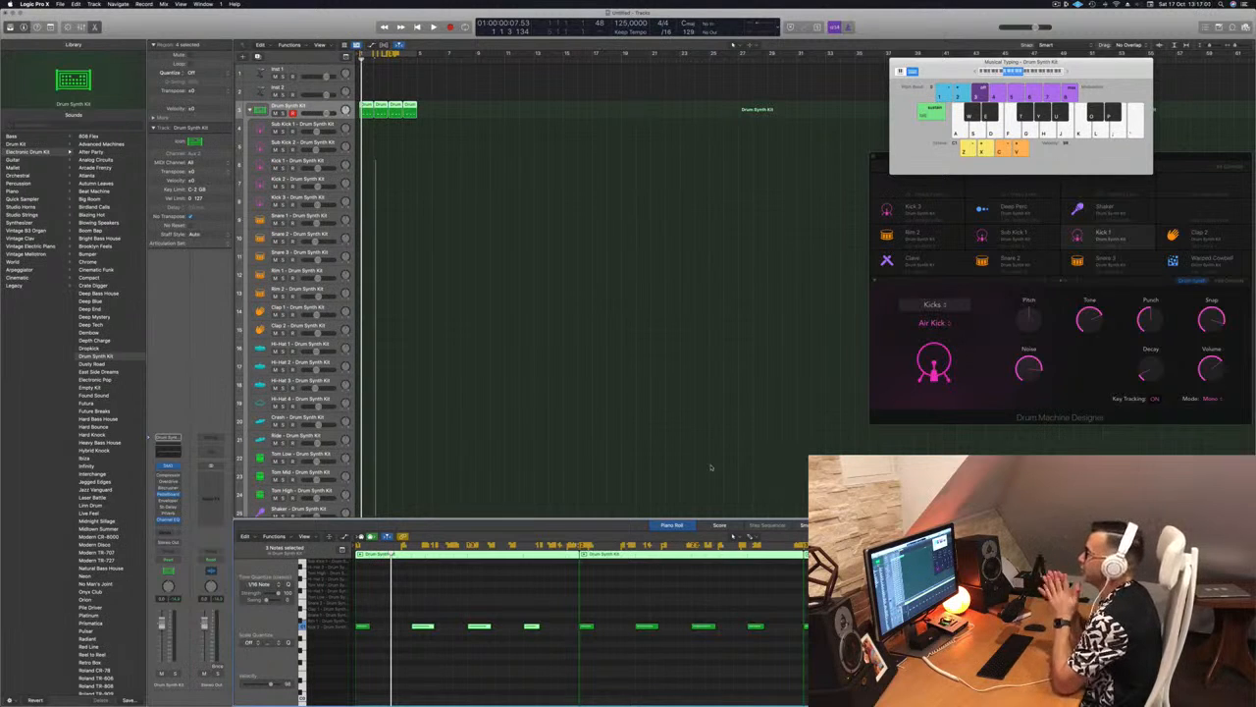
pyautogui.press('space')
pyautogui.press('space')
pyautogui.moveTo(451, 96); pyautogui.dragTo(345, 183)
# Transpose all notes of the four Kick 2 regions upward and play the kick pattern
pyautogui.press('space')
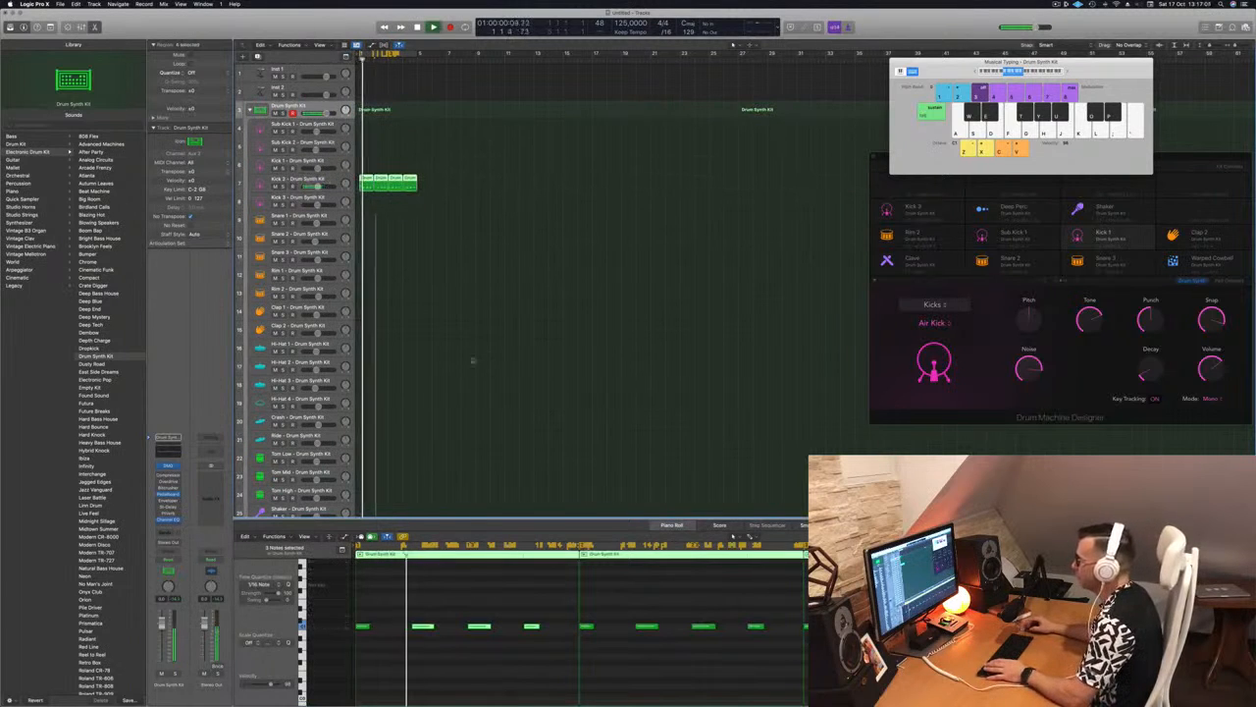
pyautogui.press('space')
pyautogui.click(396, 613)
pyautogui.press('super+a')
pyautogui.hotkey('alt', 'Up')
pyautogui.hotkey('alt', 'Up')
pyautogui.hotkey('alt', 'Up')
pyautogui.hotkey('alt', 'Up')
pyautogui.hotkey('alt', 'Up')
pyautogui.hotkey('alt', 'Up')
pyautogui.hotkey('alt', 'Up')
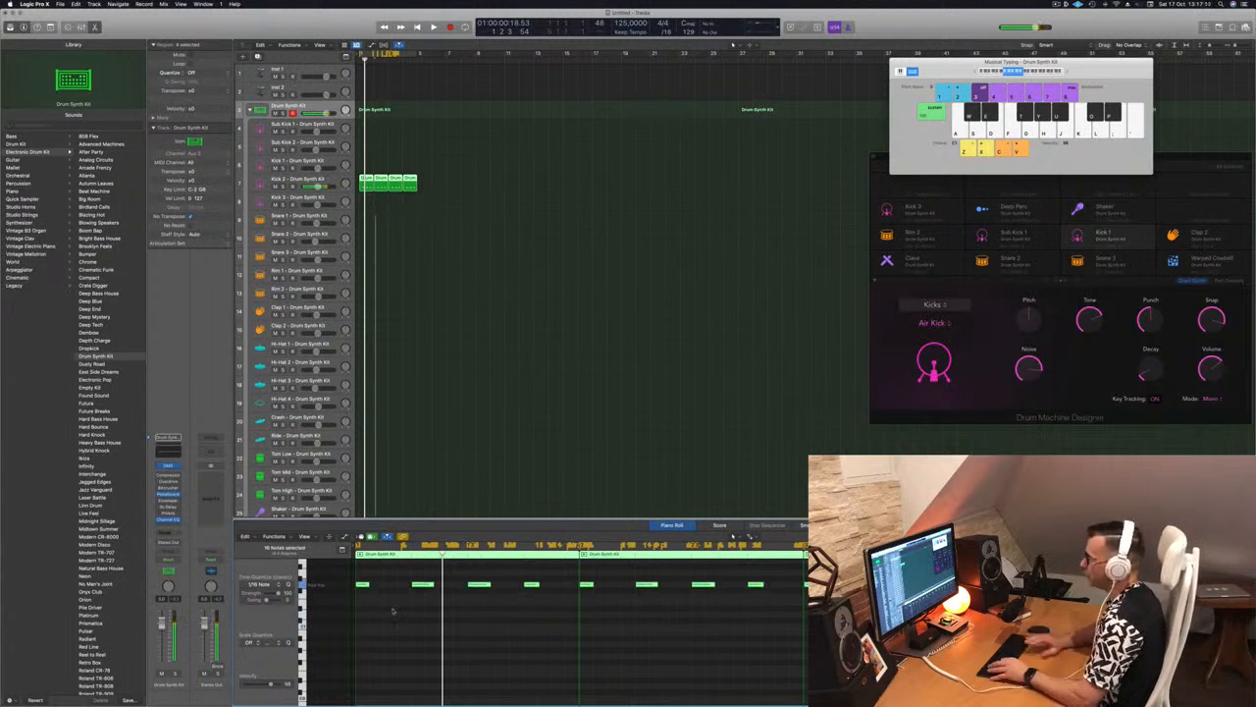
pyautogui.press('space')
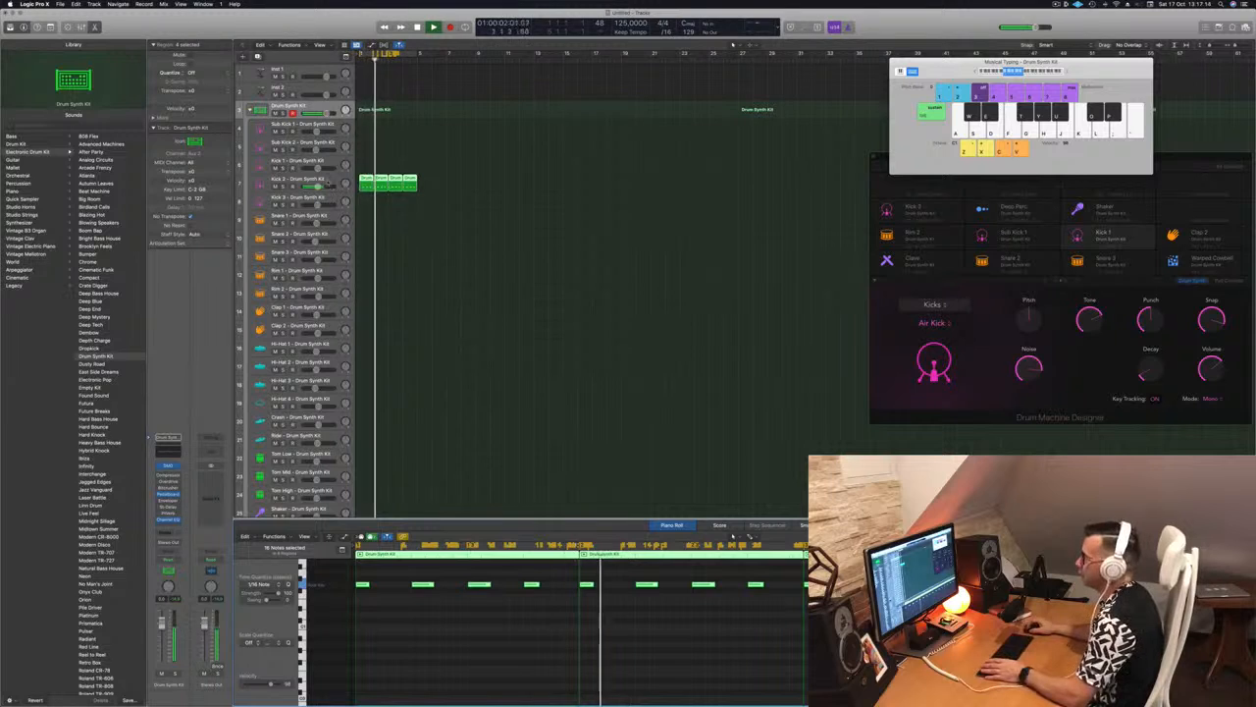
# Open the Drum Synth instrument of the Kick 2 track and place its window over the empty arrangement
pyautogui.click(330, 182)
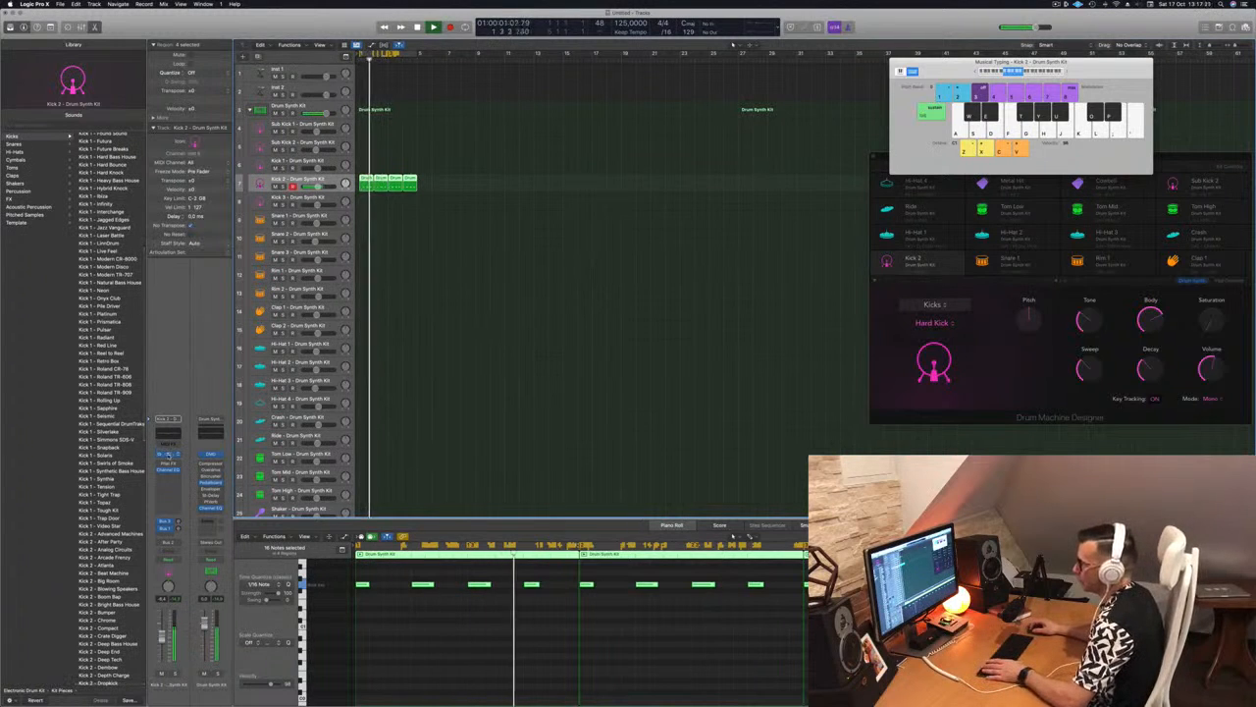
pyautogui.click(169, 455)
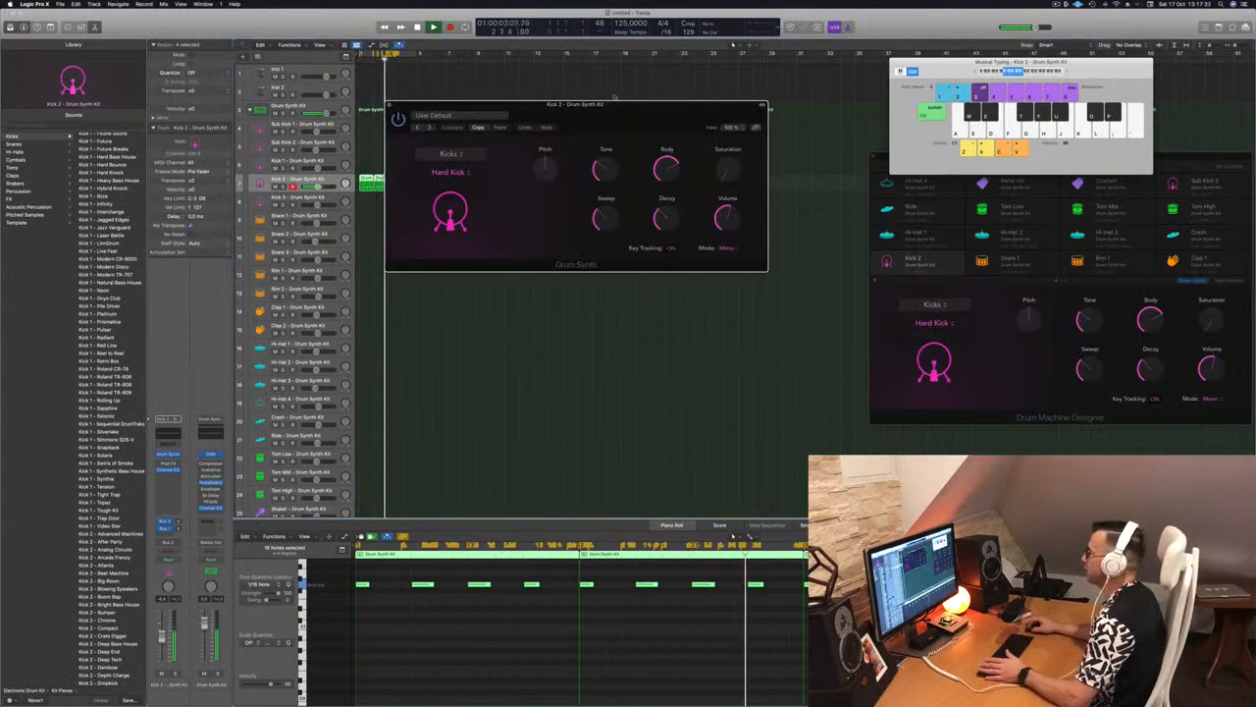
pyautogui.moveTo(635, 109); pyautogui.dragTo(712, 195)
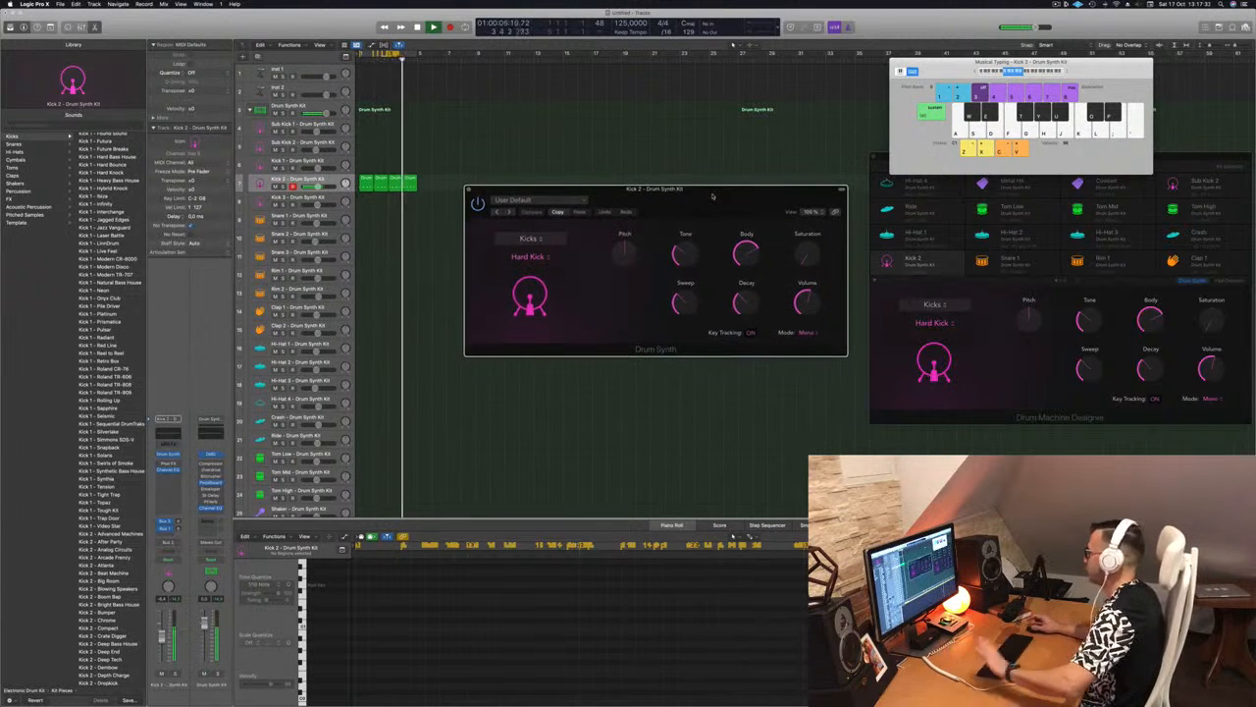
pyautogui.moveTo(712, 195); pyautogui.dragTo(705, 199)
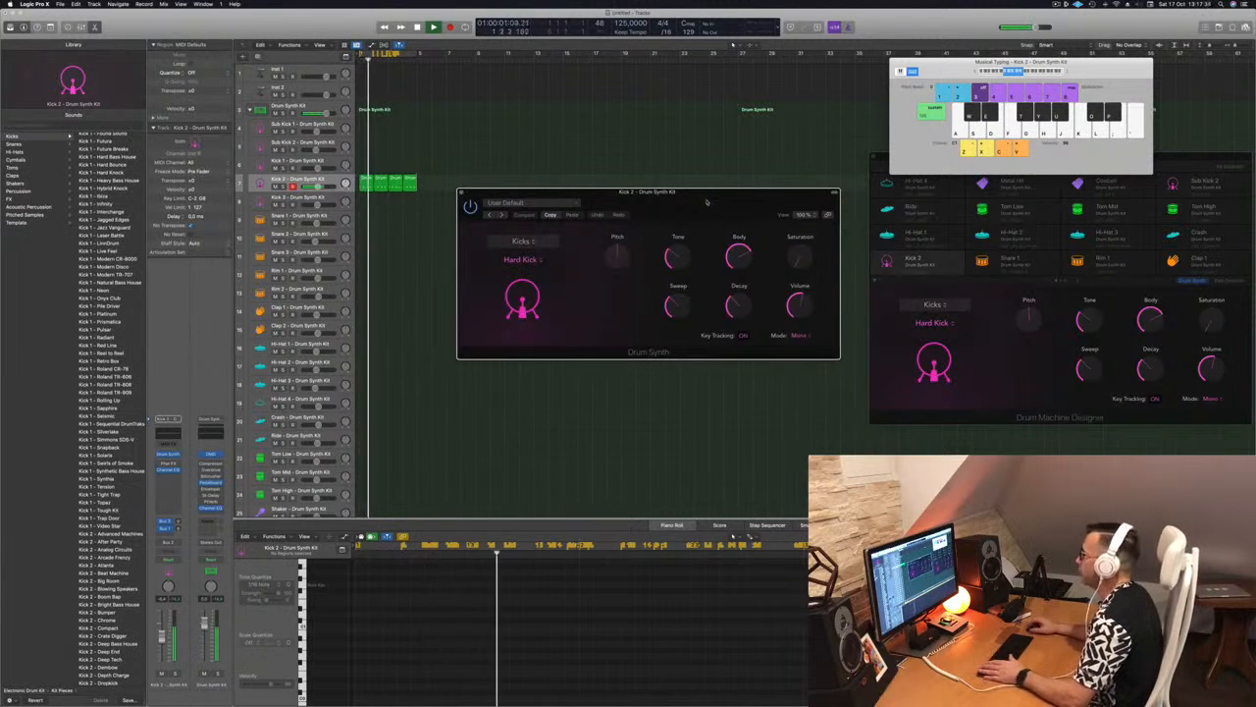
# Shape the Hard Kick by trying Pitch and Tone, adjusting Sweep, lowering Body and raising Decay and Saturation, and close the instrument window
pyautogui.moveTo(619, 257); pyautogui.dragTo(617, 274)
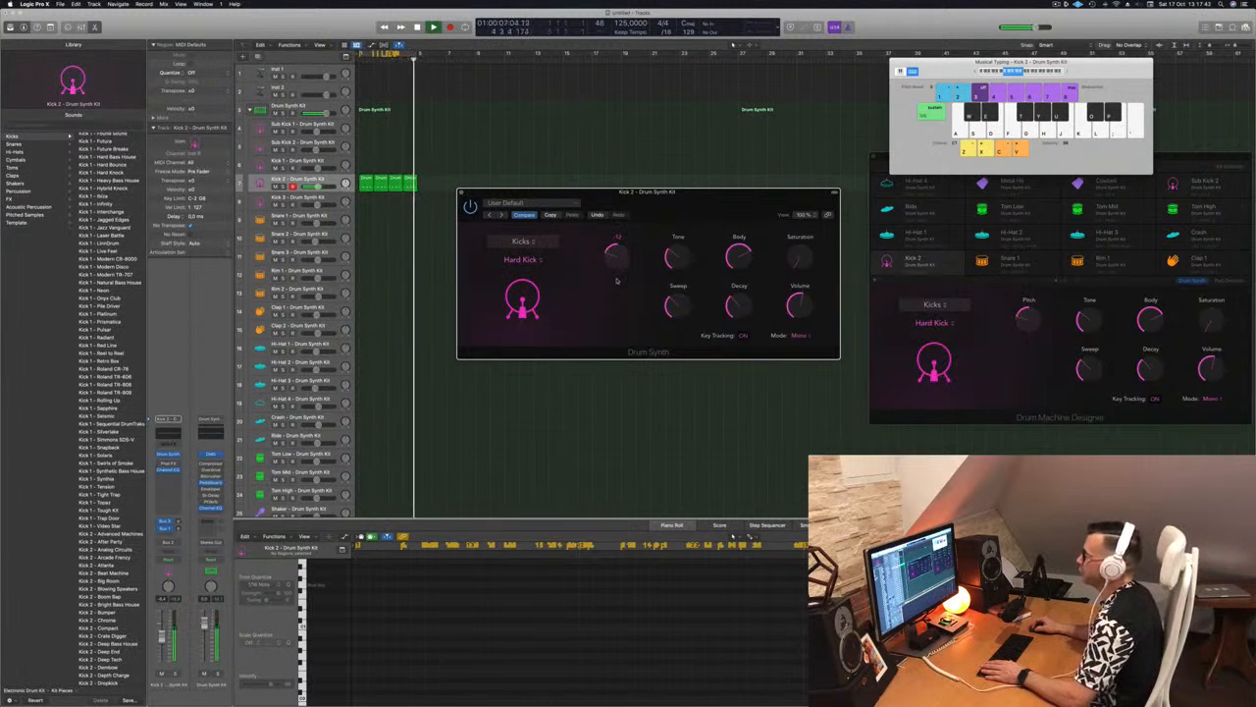
pyautogui.moveTo(617, 281); pyautogui.dragTo(623, 236)
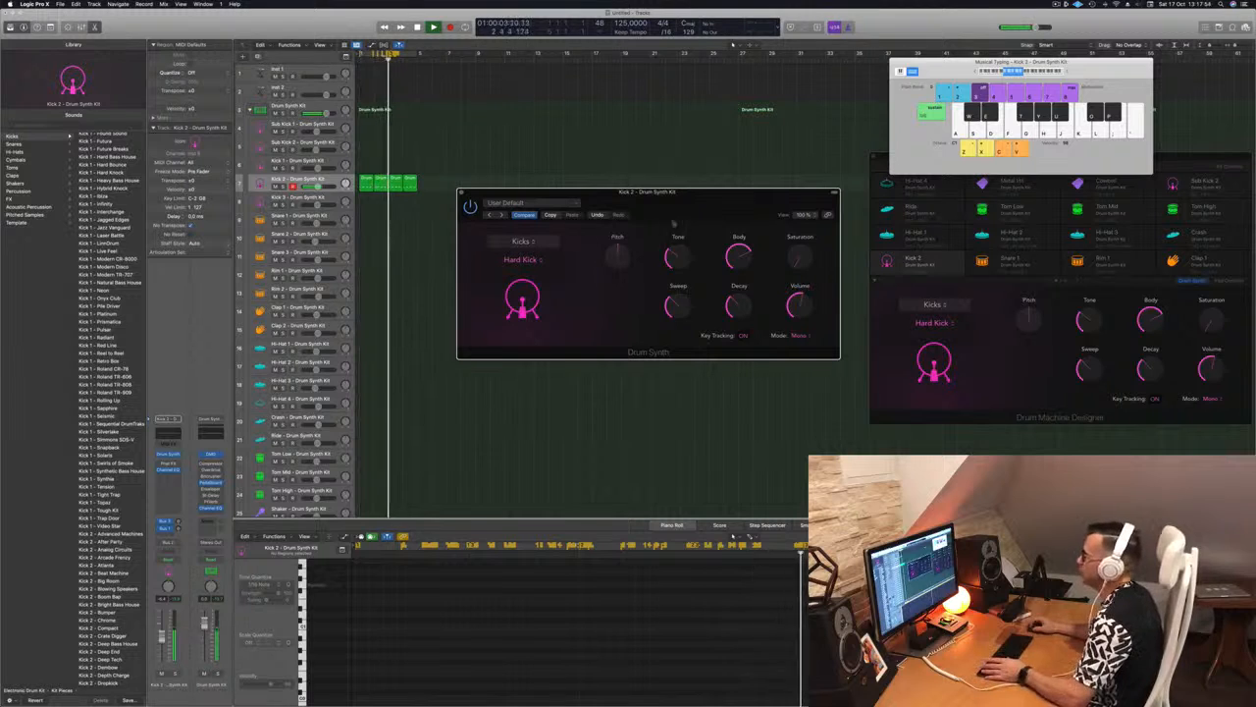
pyautogui.moveTo(676, 257); pyautogui.dragTo(678, 214)
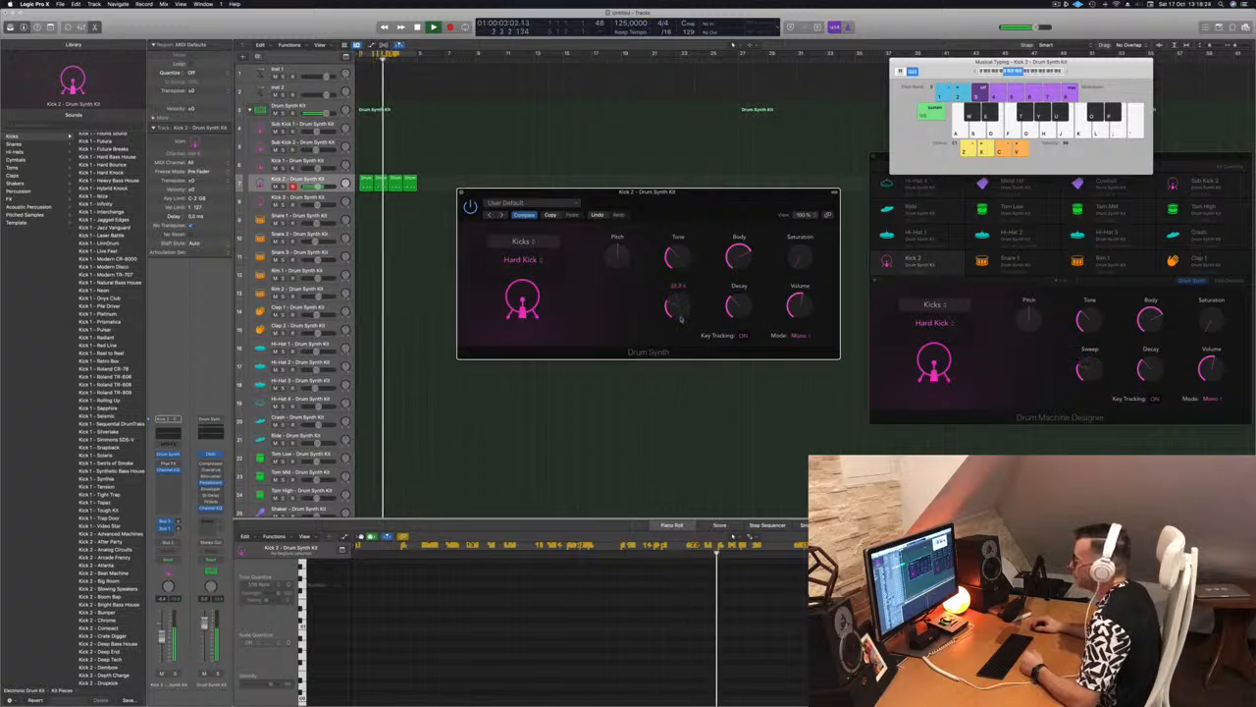
pyautogui.moveTo(684, 281); pyautogui.dragTo(684, 316)
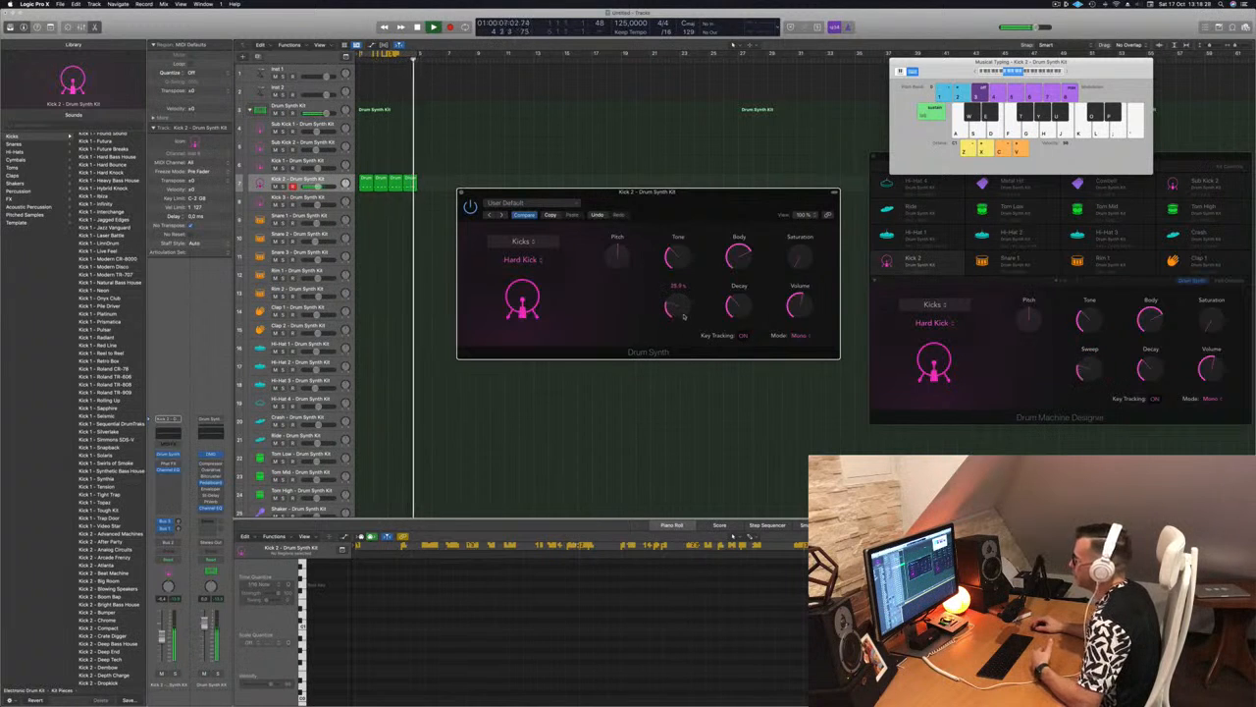
pyautogui.moveTo(739, 255); pyautogui.dragTo(756, 309)
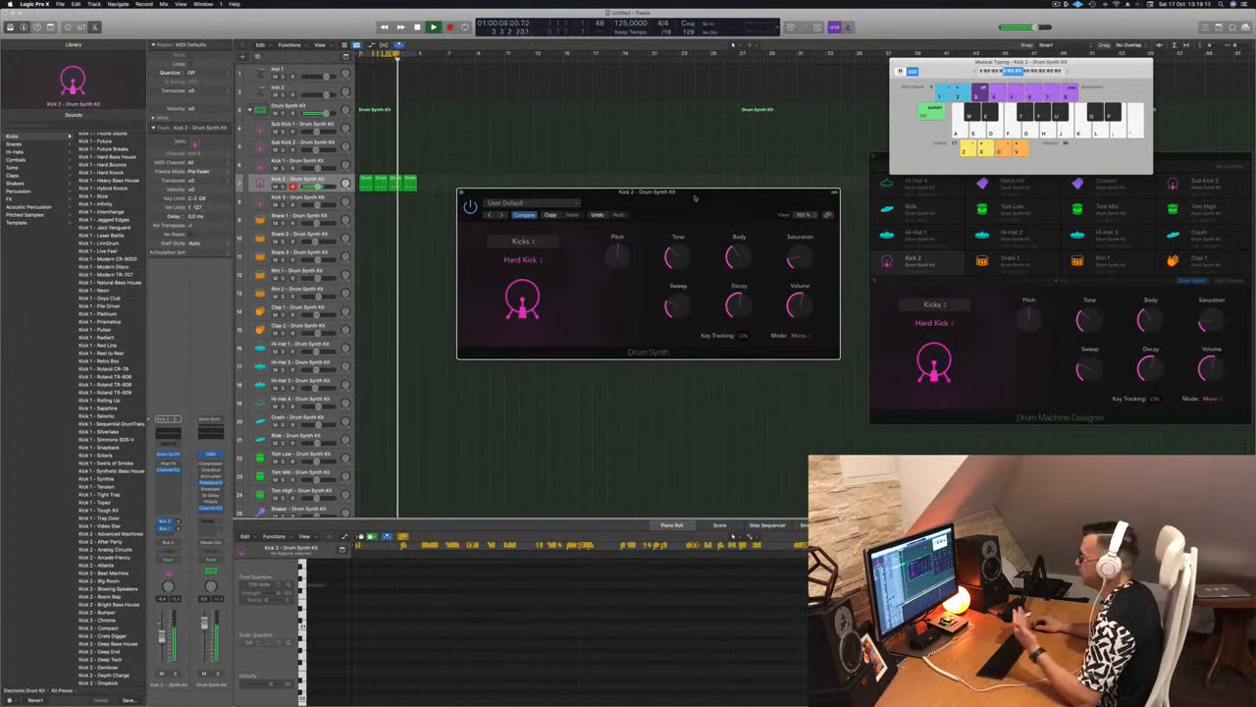
pyautogui.moveTo(689, 192); pyautogui.dragTo(693, 195)
pyautogui.press('super+w')
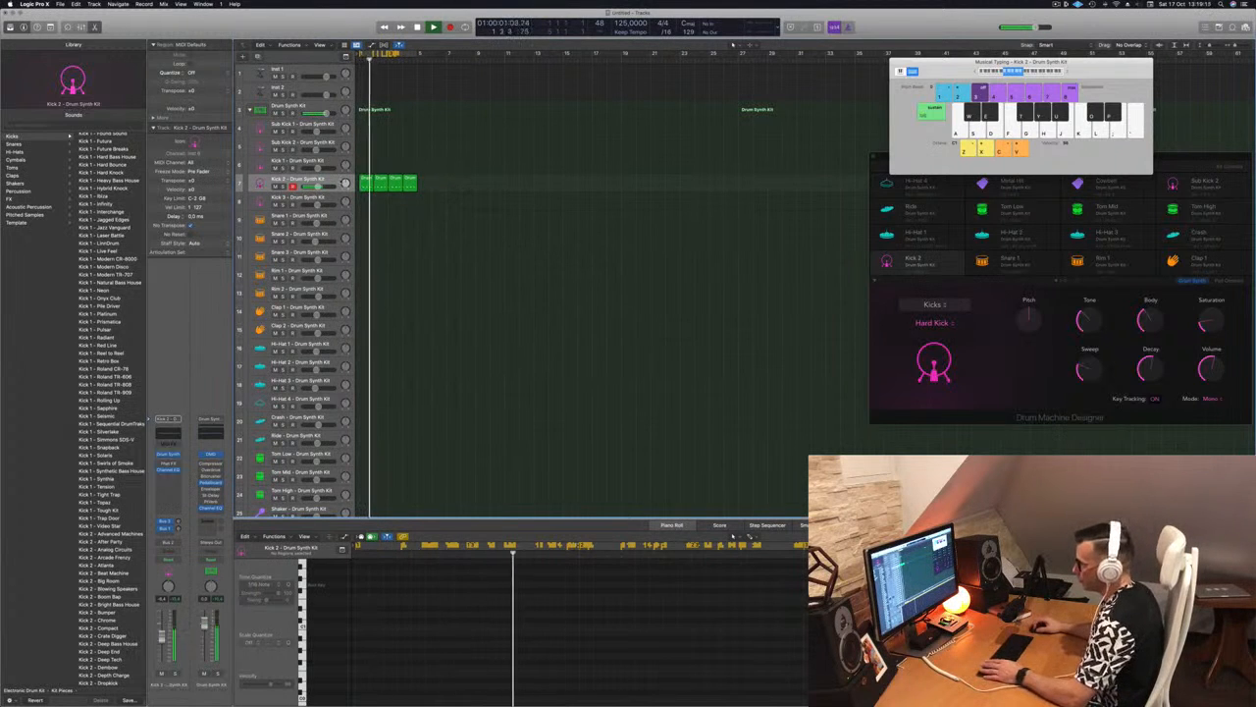
# Copy the first Kick 2 region to the start of the Snare 1 track
pyautogui.press('super+a')
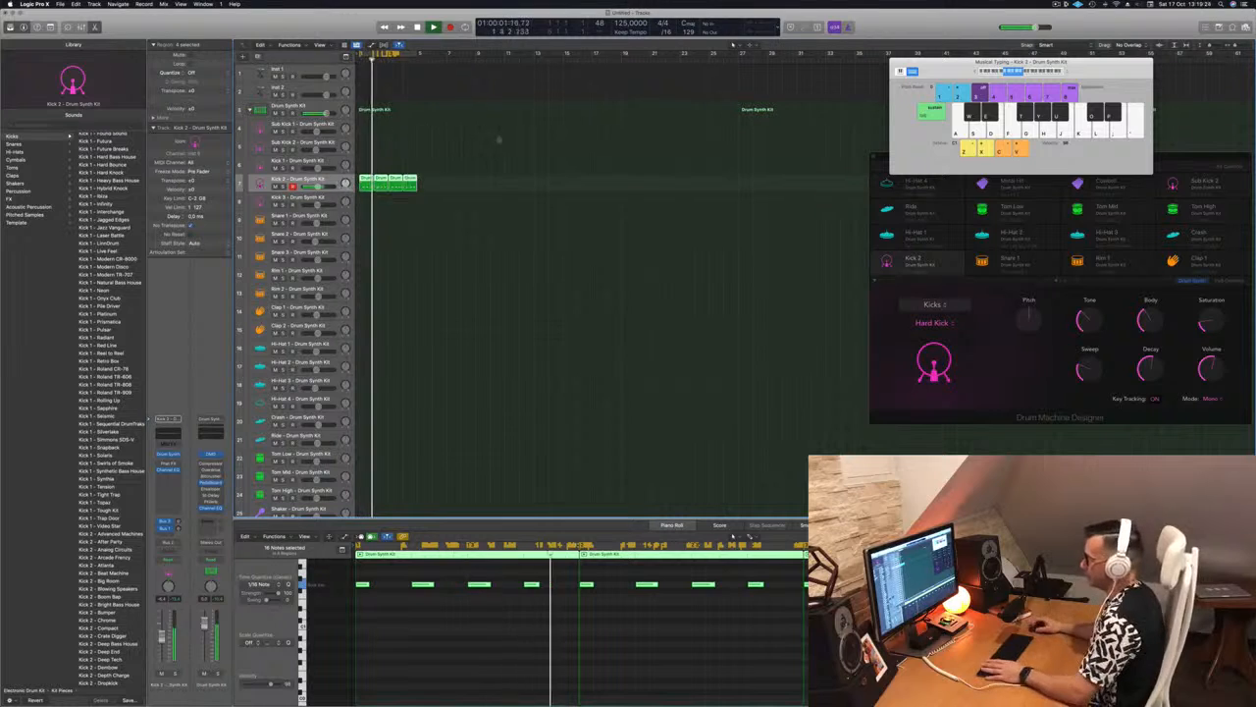
pyautogui.click(429, 217)
pyautogui.click(366, 179)
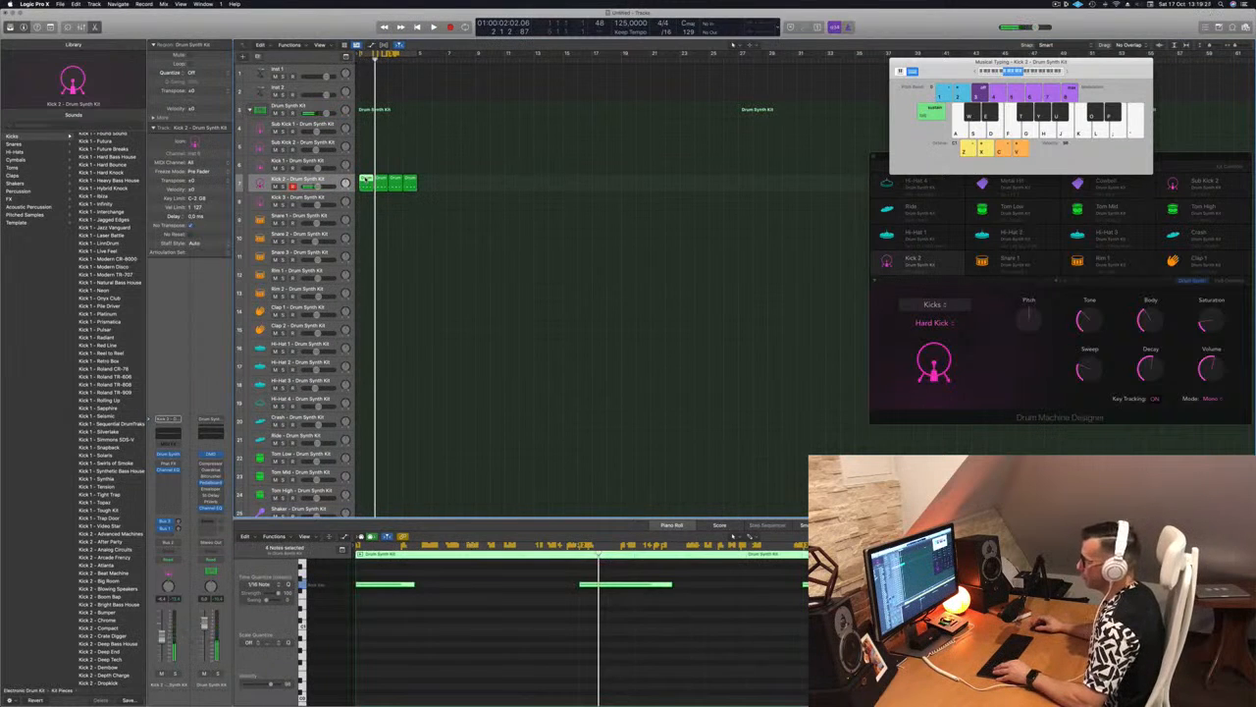
pyautogui.moveTo(366, 181); pyautogui.dragTo(366, 221)
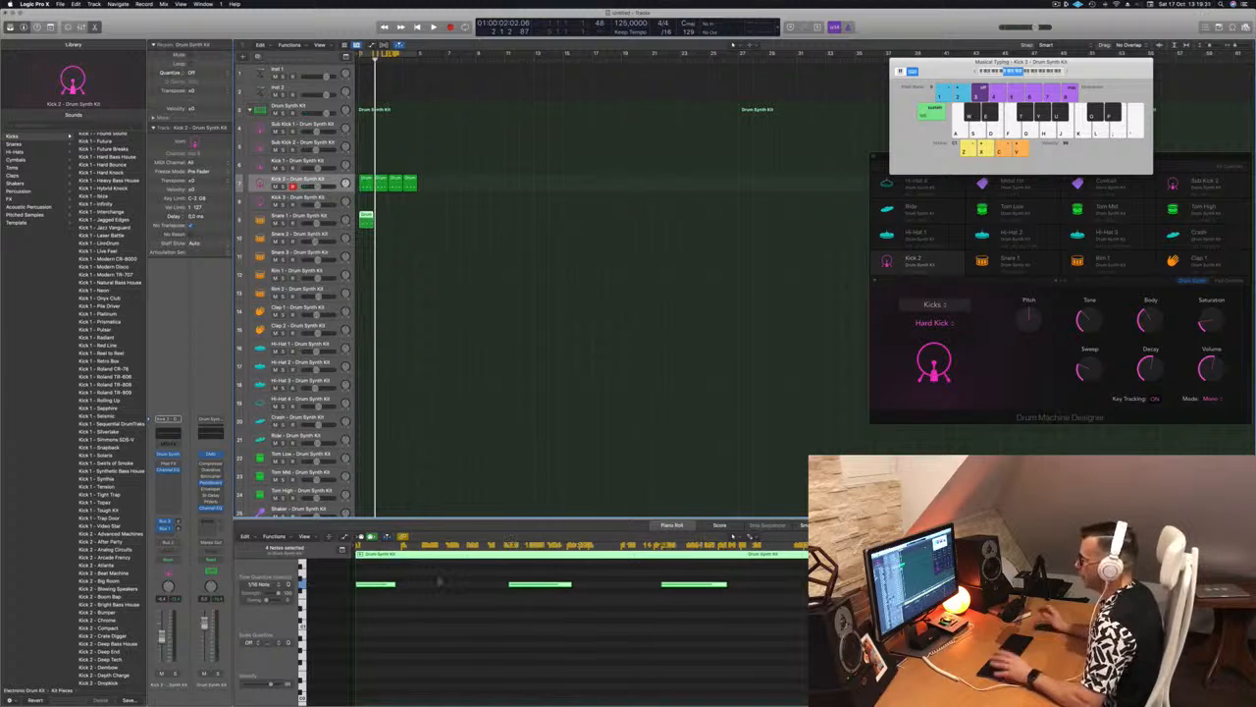
# Delete the snare notes on beats 1 and 3, and copy the Snare 1 region to fill four bars
pyautogui.moveTo(439, 580); pyautogui.dragTo(376, 601)
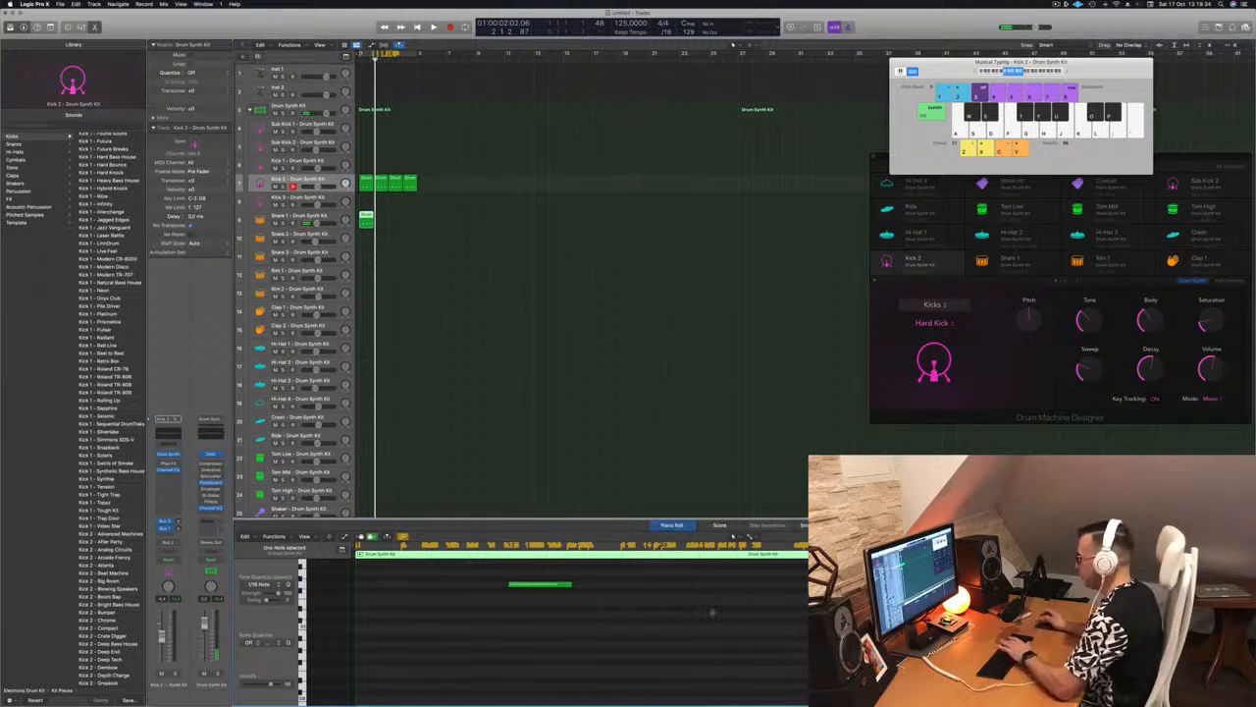
pyautogui.press('space')
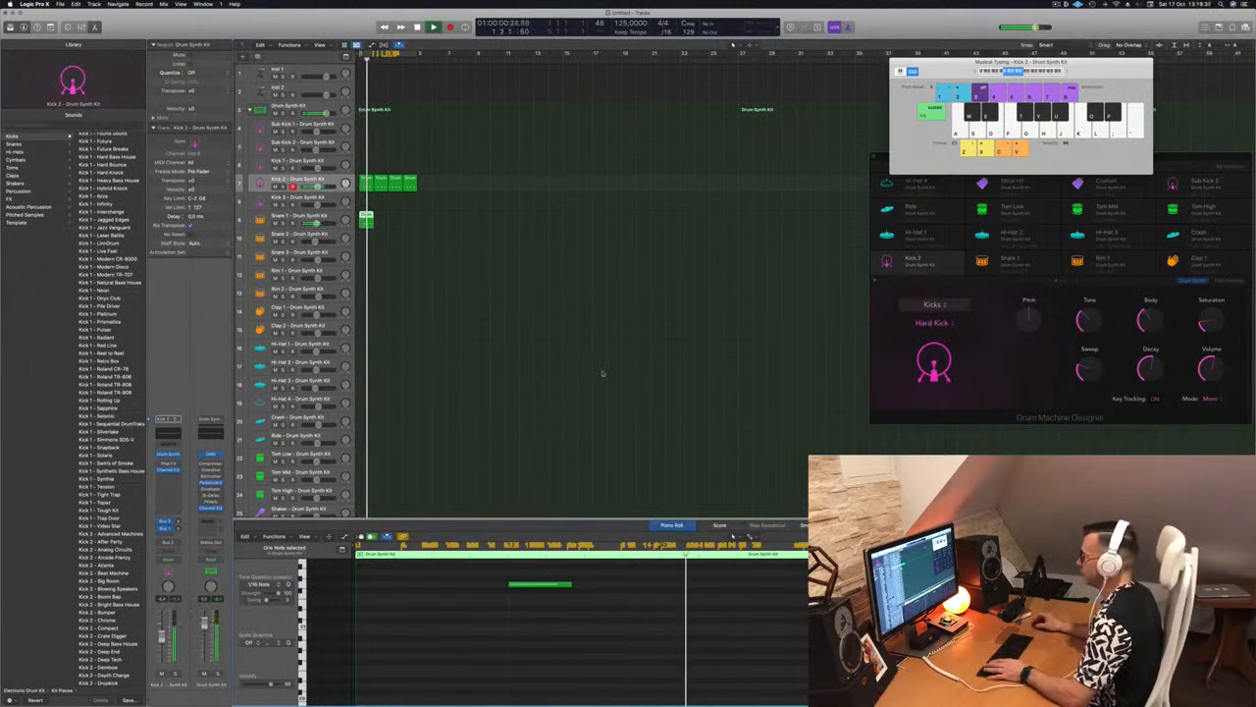
pyautogui.moveTo(365, 215); pyautogui.dragTo(396, 219)
pyautogui.press('space')
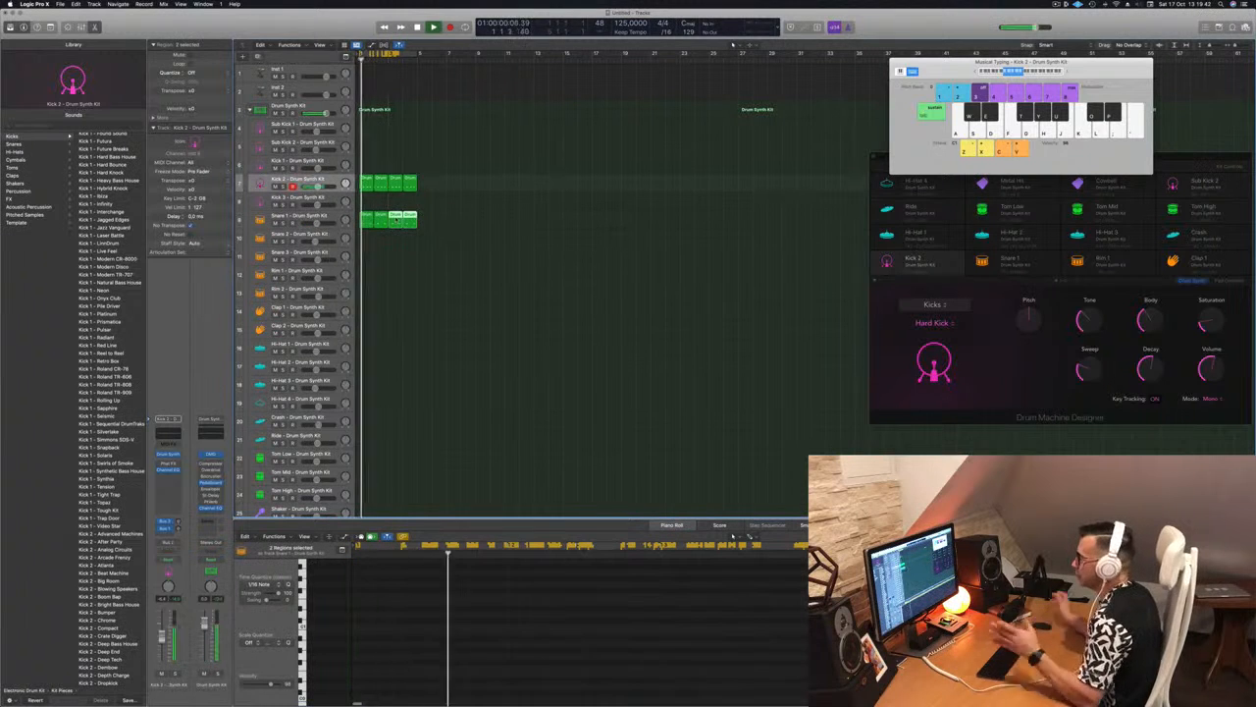
# Open the Drum Synth instrument of the Snare 1 track and reposition its window while the beat plays
pyautogui.click(324, 215)
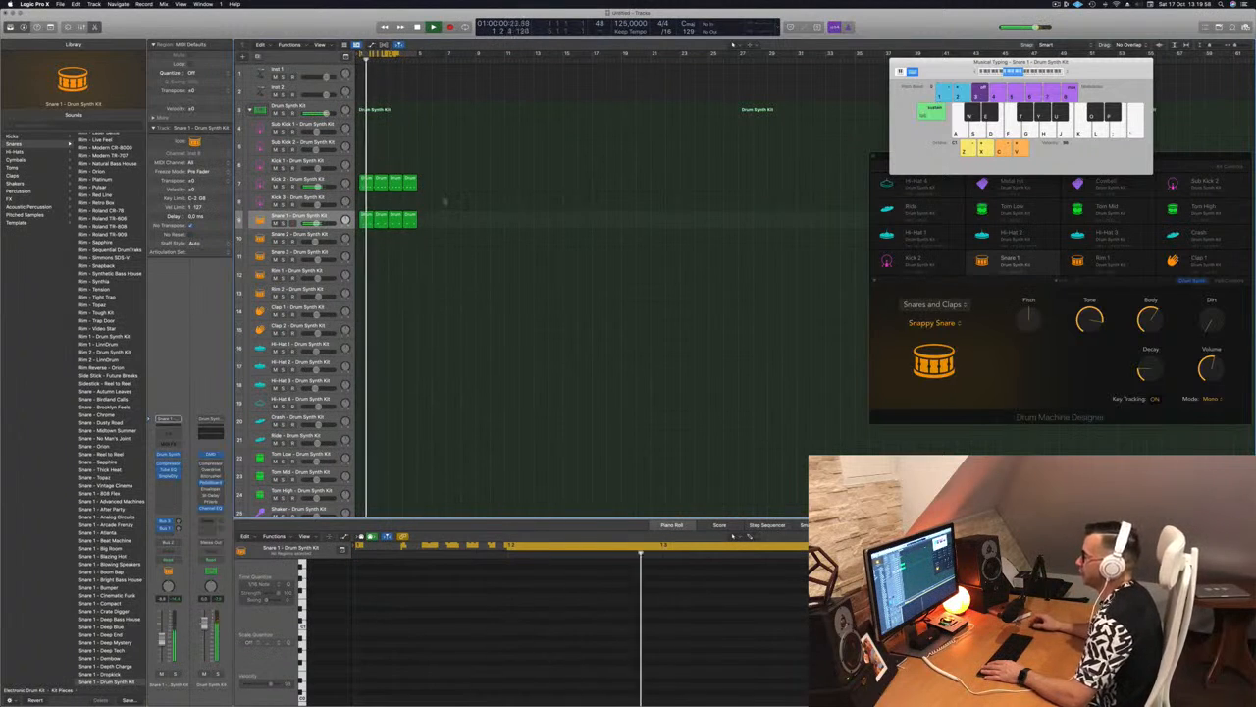
pyautogui.press('space')
pyautogui.click(364, 219)
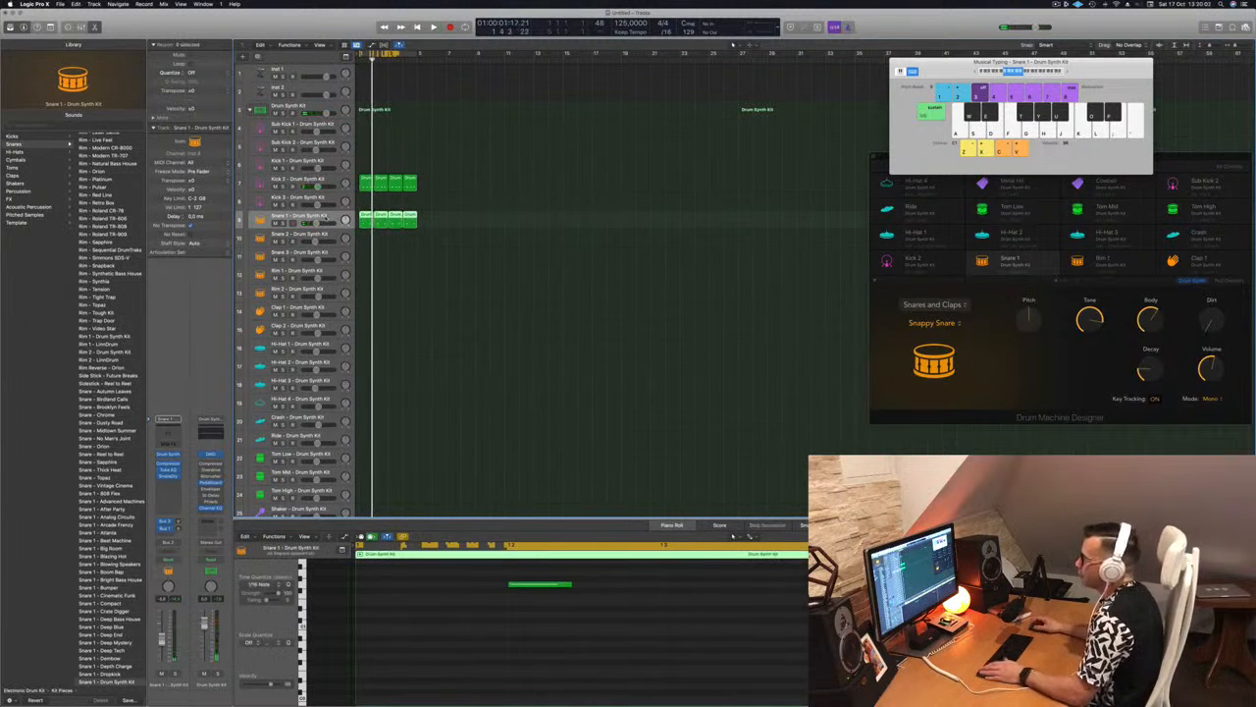
pyautogui.press('space')
pyautogui.click(168, 454)
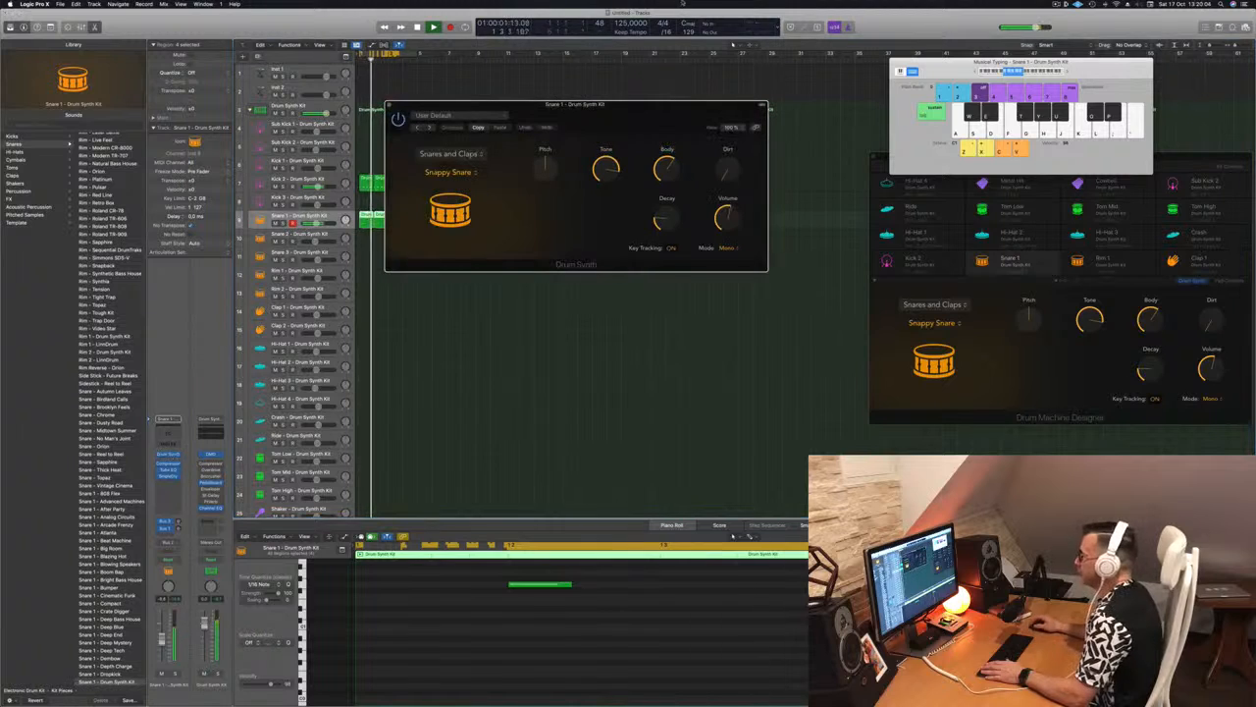
pyautogui.moveTo(638, 106); pyautogui.dragTo(668, 114)
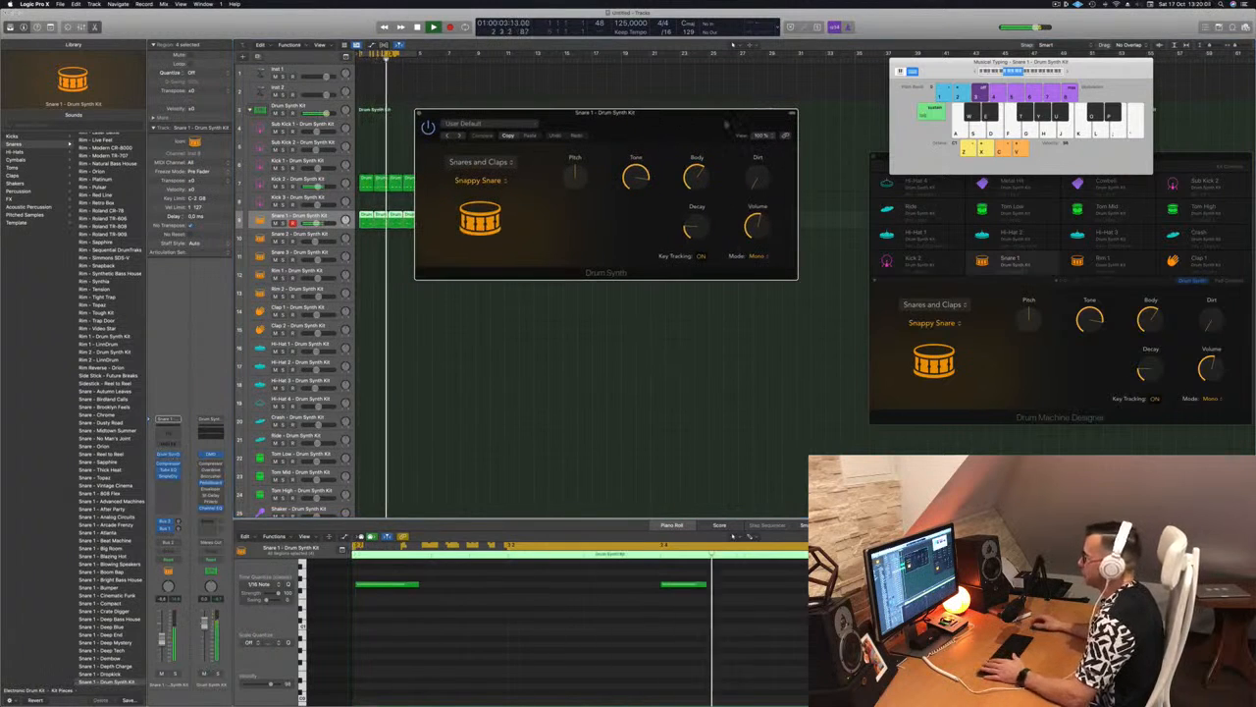
# Shape the Snappy Snare by raising Decay and Dirt and setting Tone to about 58%, keeping Pitch at 0, and close the instrument window
pyautogui.moveTo(700, 228); pyautogui.dragTo(759, 138)
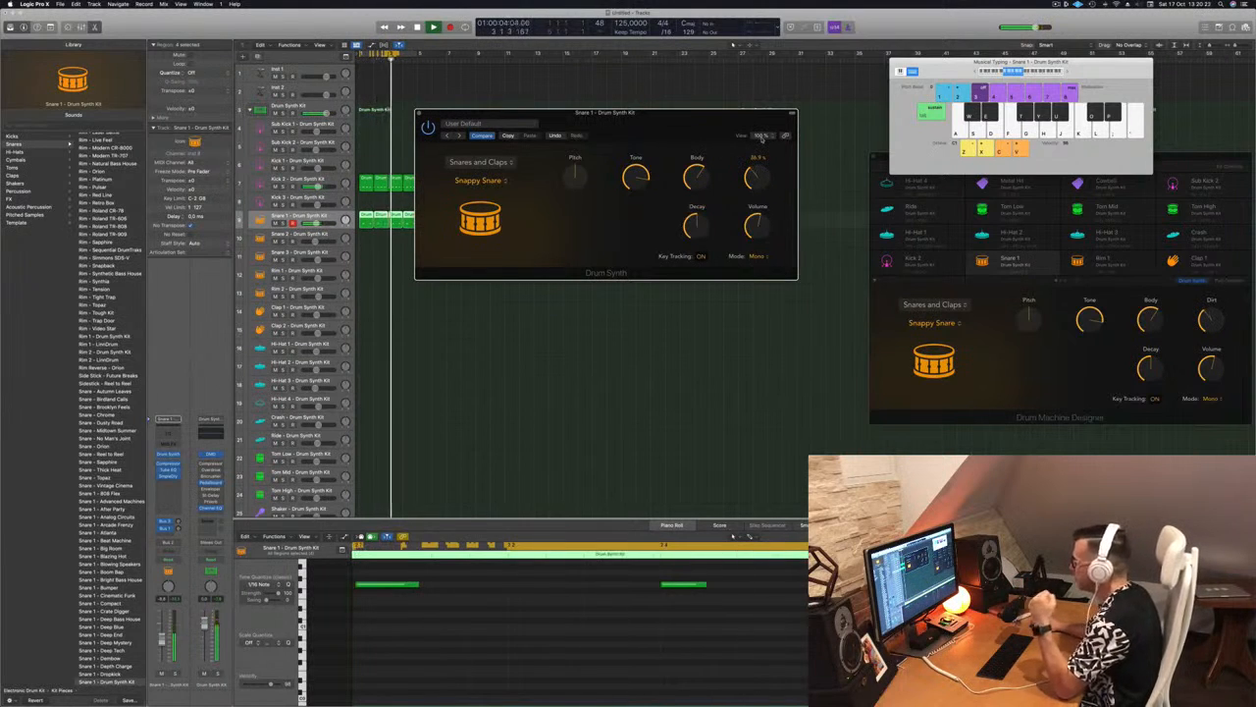
pyautogui.moveTo(636, 176); pyautogui.dragTo(639, 301)
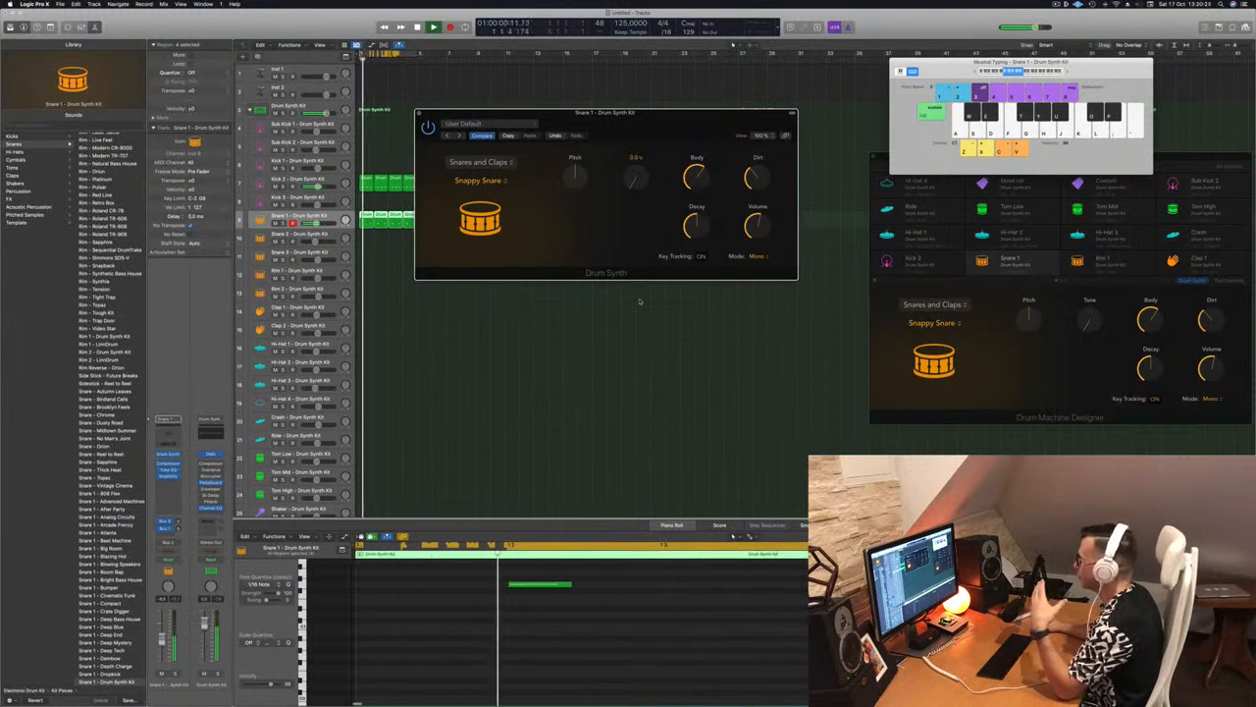
pyautogui.moveTo(640, 301); pyautogui.dragTo(663, 212)
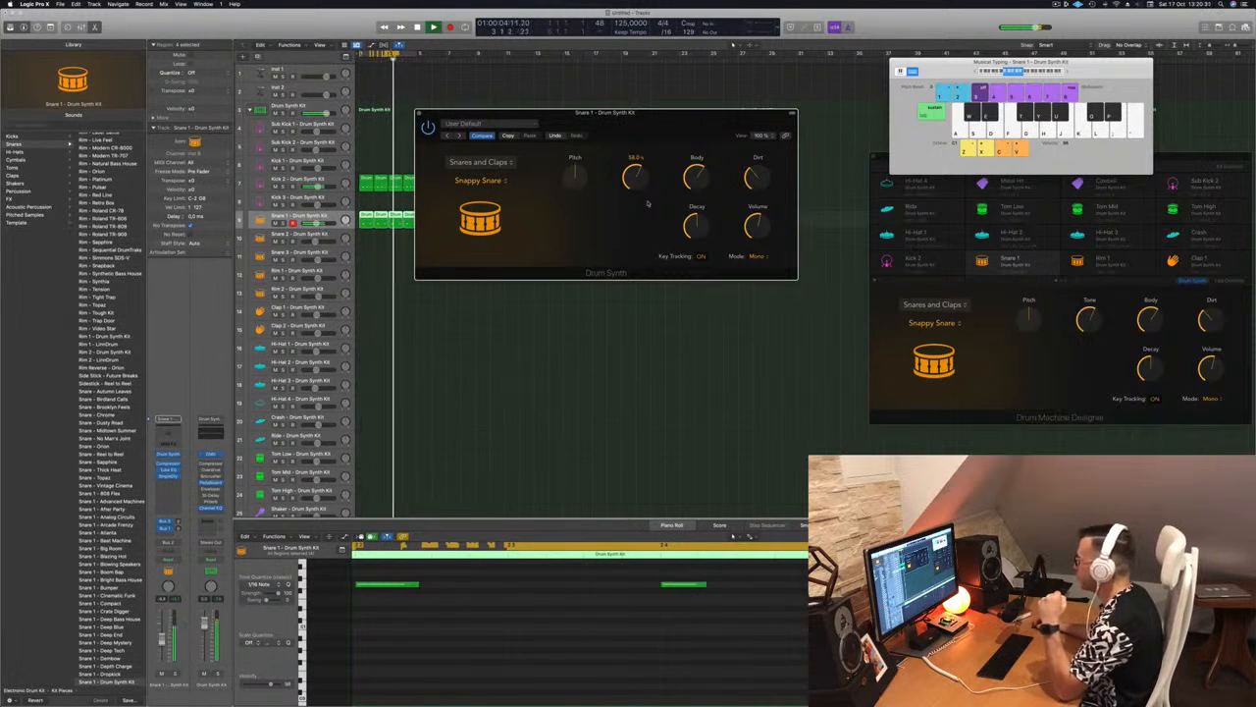
pyautogui.moveTo(575, 175)
pyautogui.mouseDown()
pyautogui.moveTo(578, 184)
pyautogui.moveTo(583, 173)
pyautogui.mouseUp()
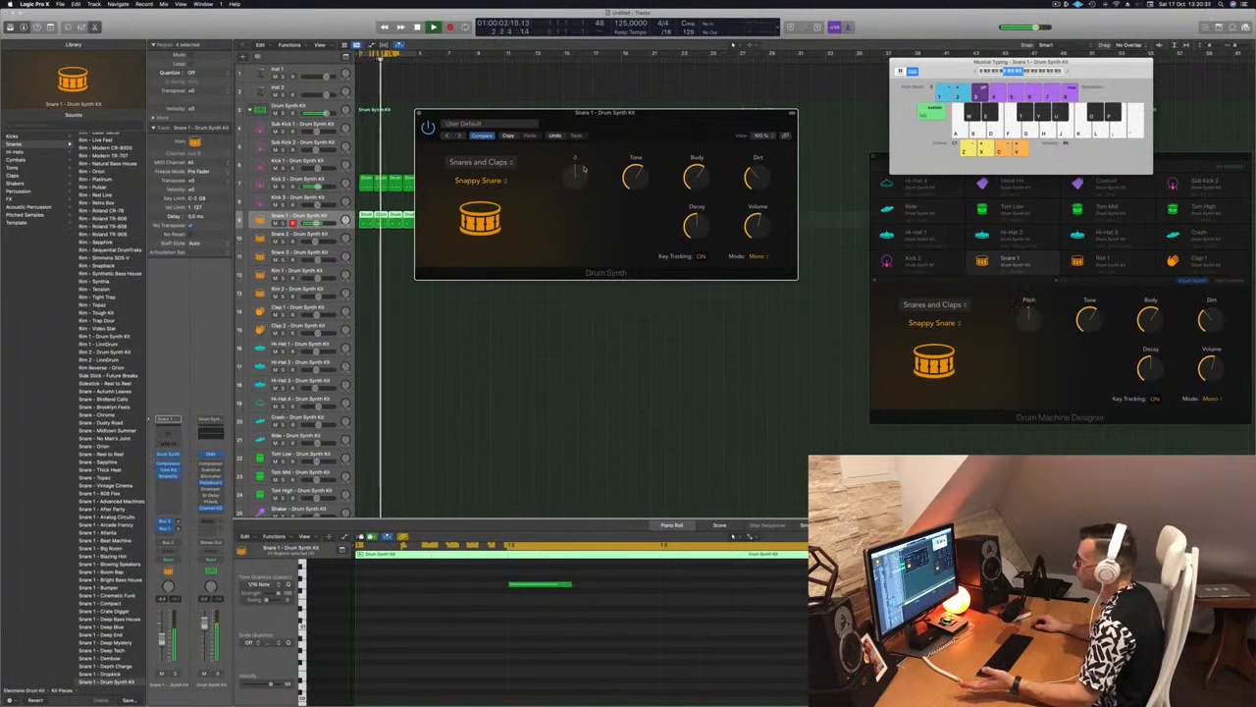
pyautogui.moveTo(614, 131); pyautogui.dragTo(682, 174)
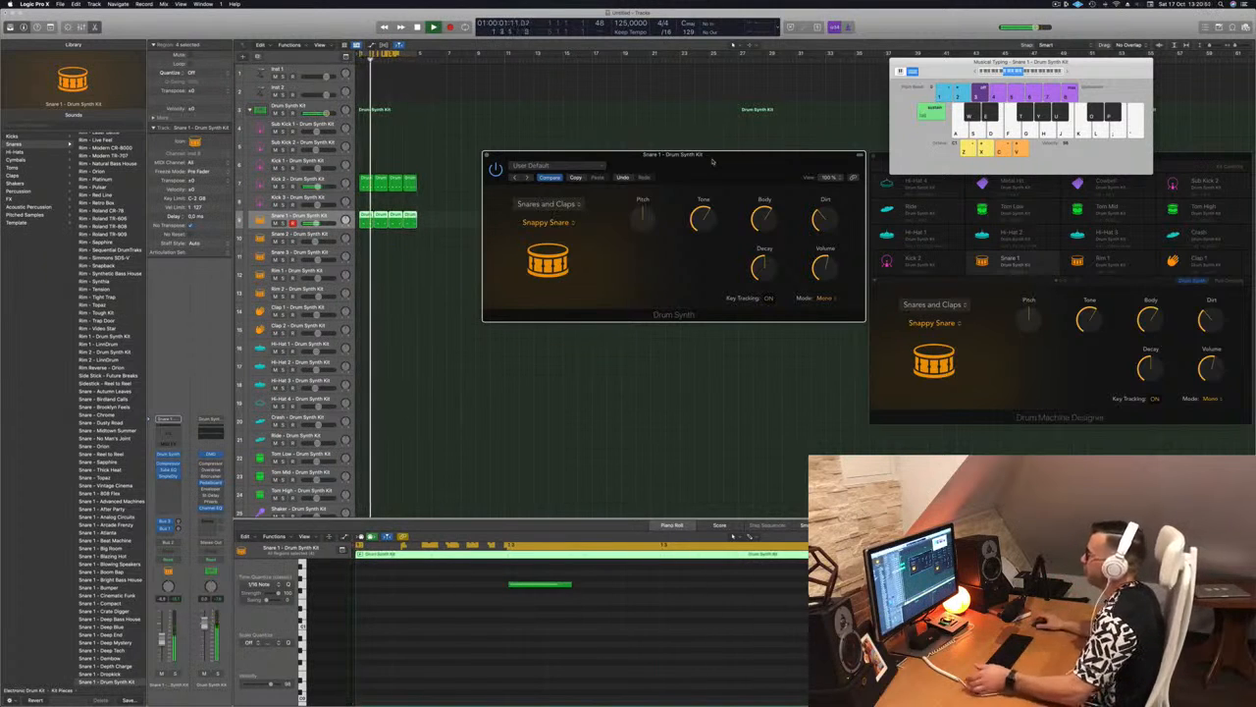
pyautogui.moveTo(703, 158); pyautogui.dragTo(681, 148)
pyautogui.click(465, 145)
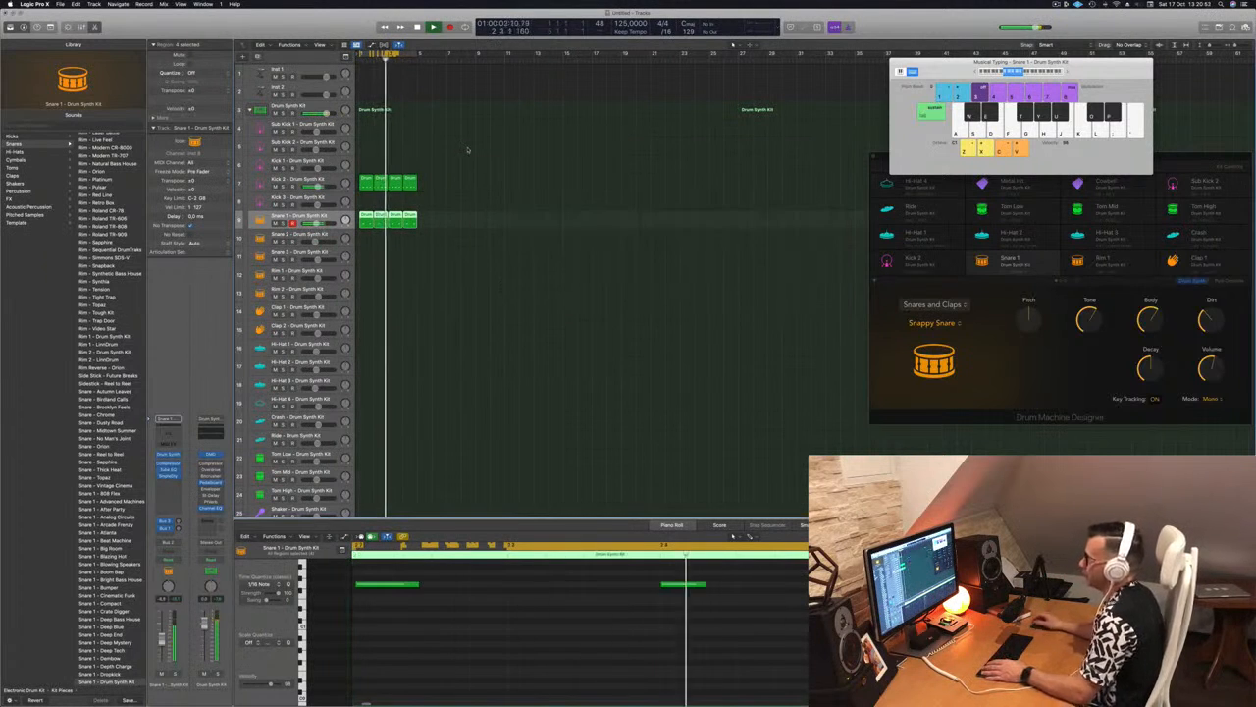
# Slightly lower the Snare 1 track's volume while the beat plays, and deselect its regions
pyautogui.click(467, 258)
pyautogui.click(330, 213)
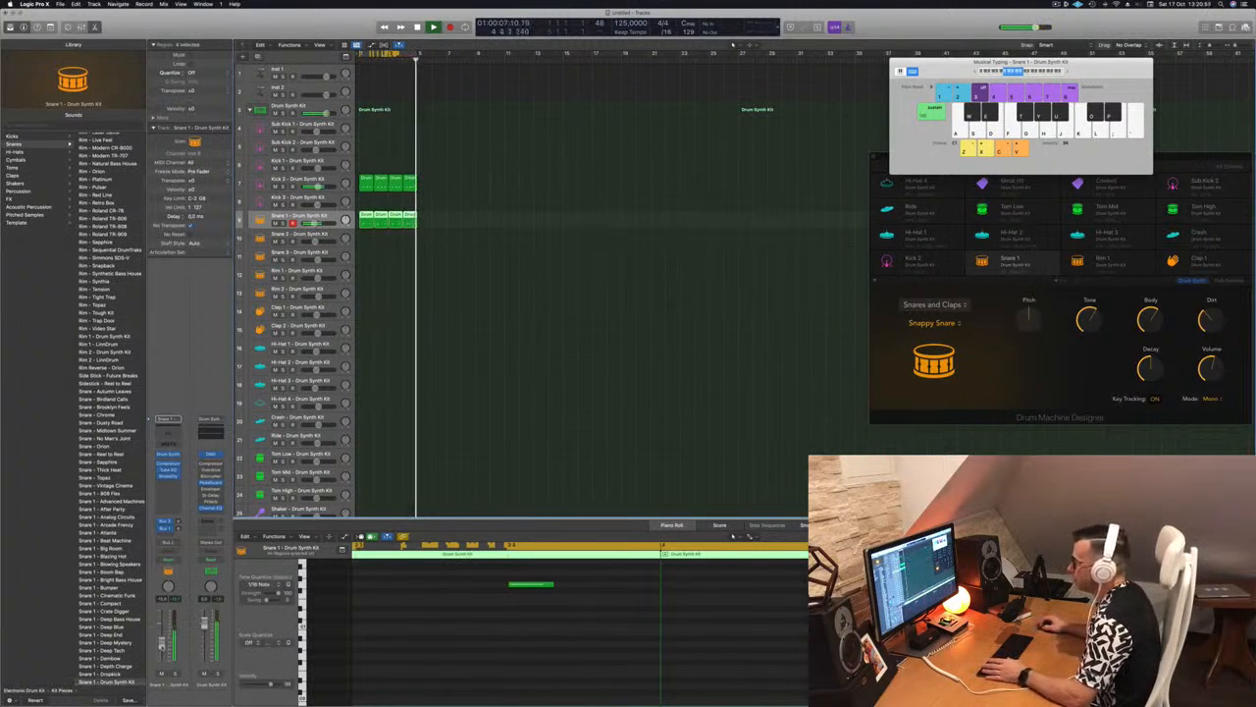
pyautogui.click(442, 340)
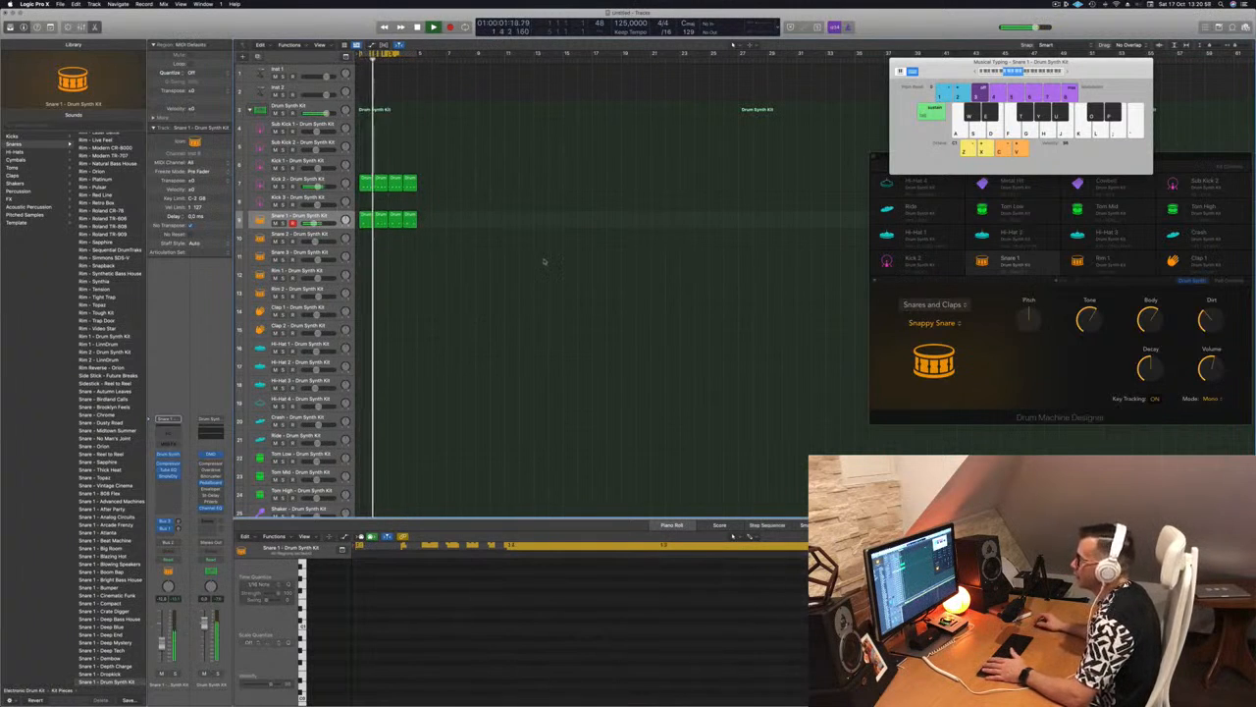
# Copy the first Kick 2 region to the start of the Clap 2 track and play it from the beginning
pyautogui.click(365, 183)
pyautogui.moveTo(365, 183); pyautogui.dragTo(355, 312)
pyautogui.scroll(-2, 447, 635)
pyautogui.press('space')
pyautogui.moveTo(366, 308); pyautogui.dragTo(366, 327)
pyautogui.press('Return')
pyautogui.press('space')
pyautogui.press('space')
# Check the notes of the Clap 2 region, copy the region to fill four bars, and play the beat
pyautogui.scroll(2, 431, 650)
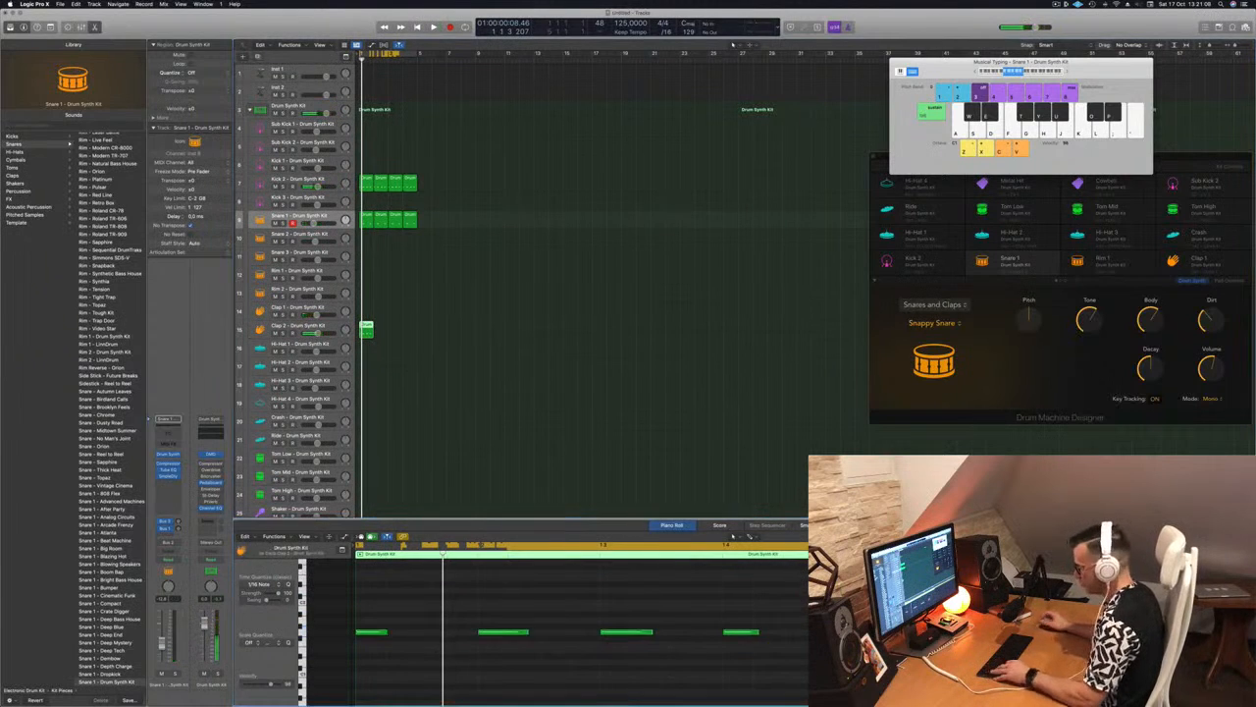
pyautogui.scroll(-3, 431, 650)
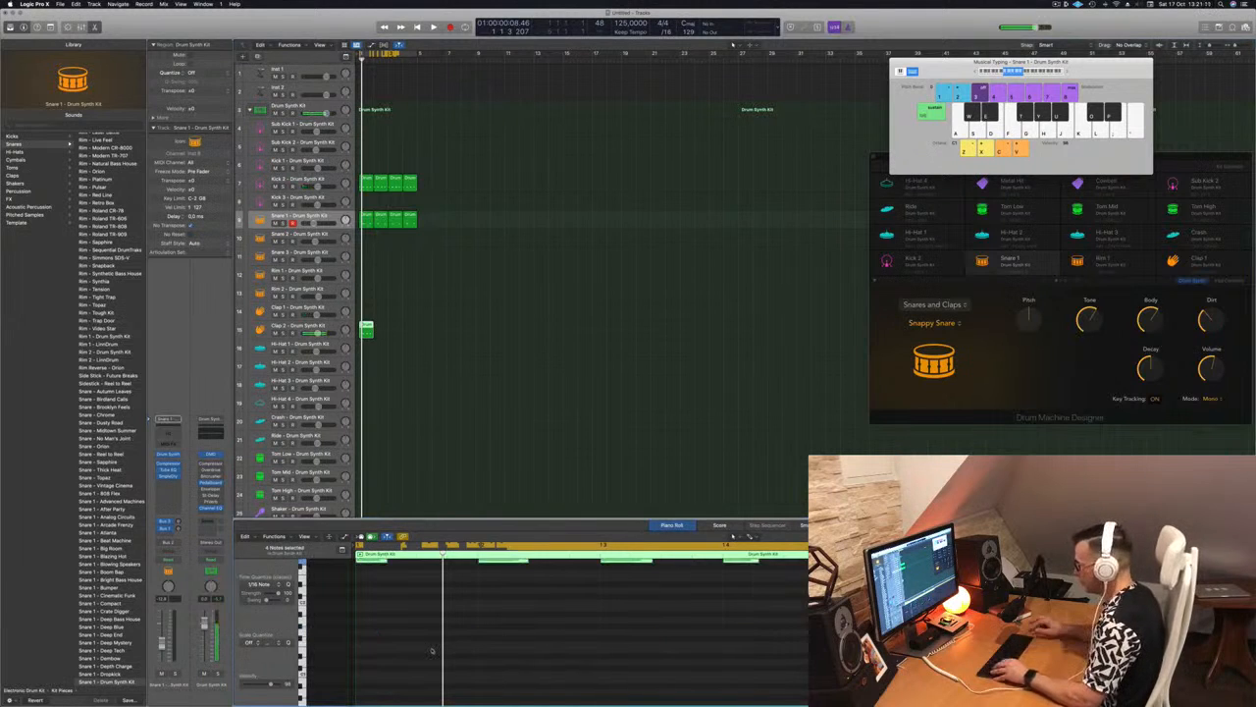
pyautogui.scroll(3, 433, 649)
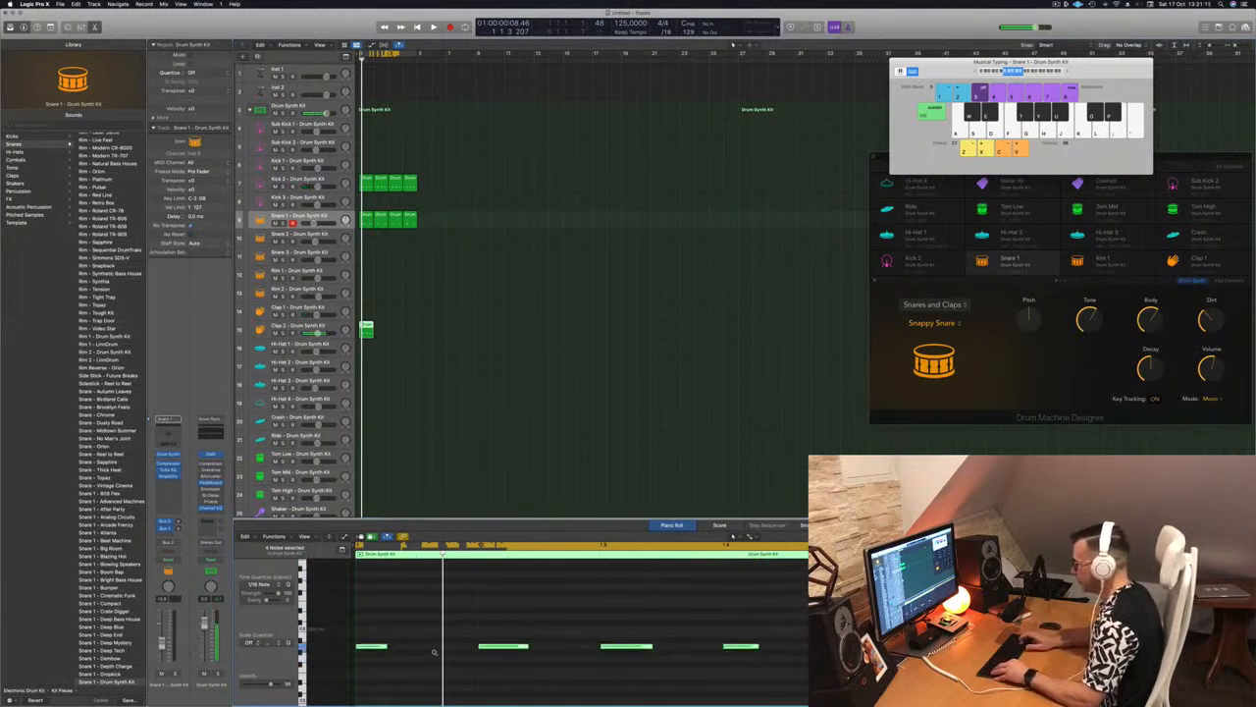
pyautogui.press('space')
pyautogui.press('space')
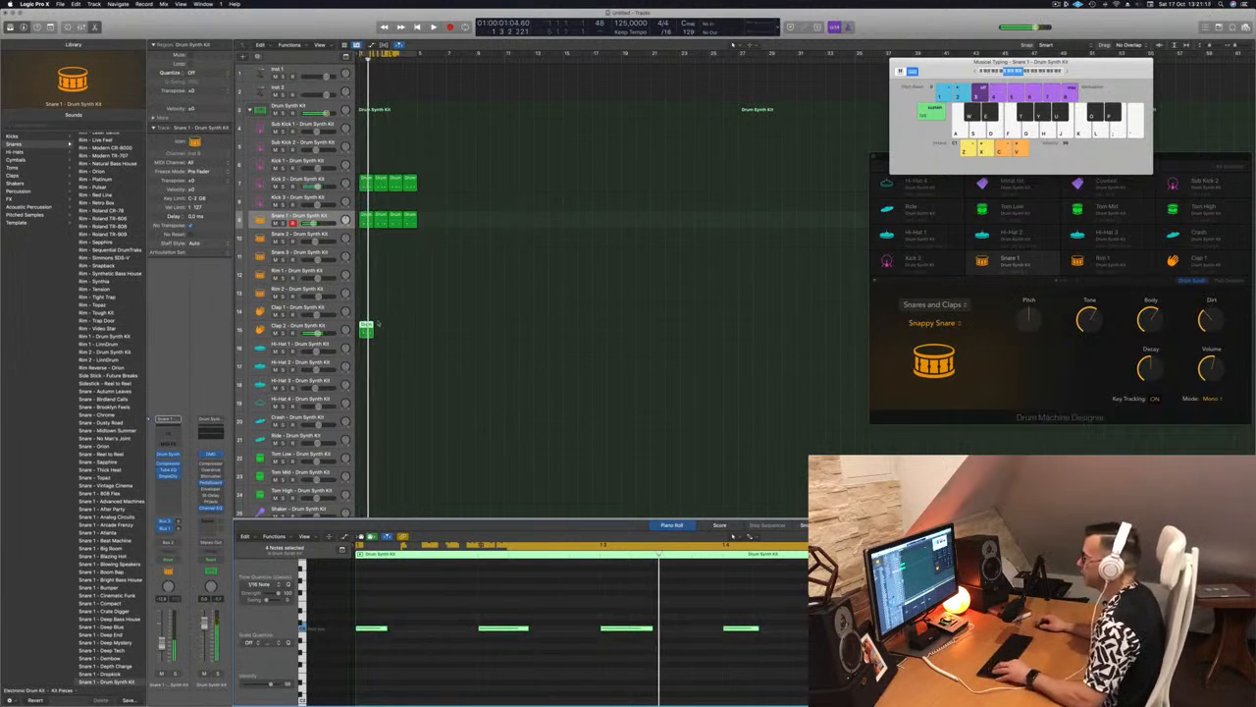
pyautogui.moveTo(365, 327); pyautogui.dragTo(403, 332)
pyautogui.press('space')
# Open the Drum Synth instrument of the Clap 2 track and switch its sound to Human Clap
pyautogui.click(292, 326)
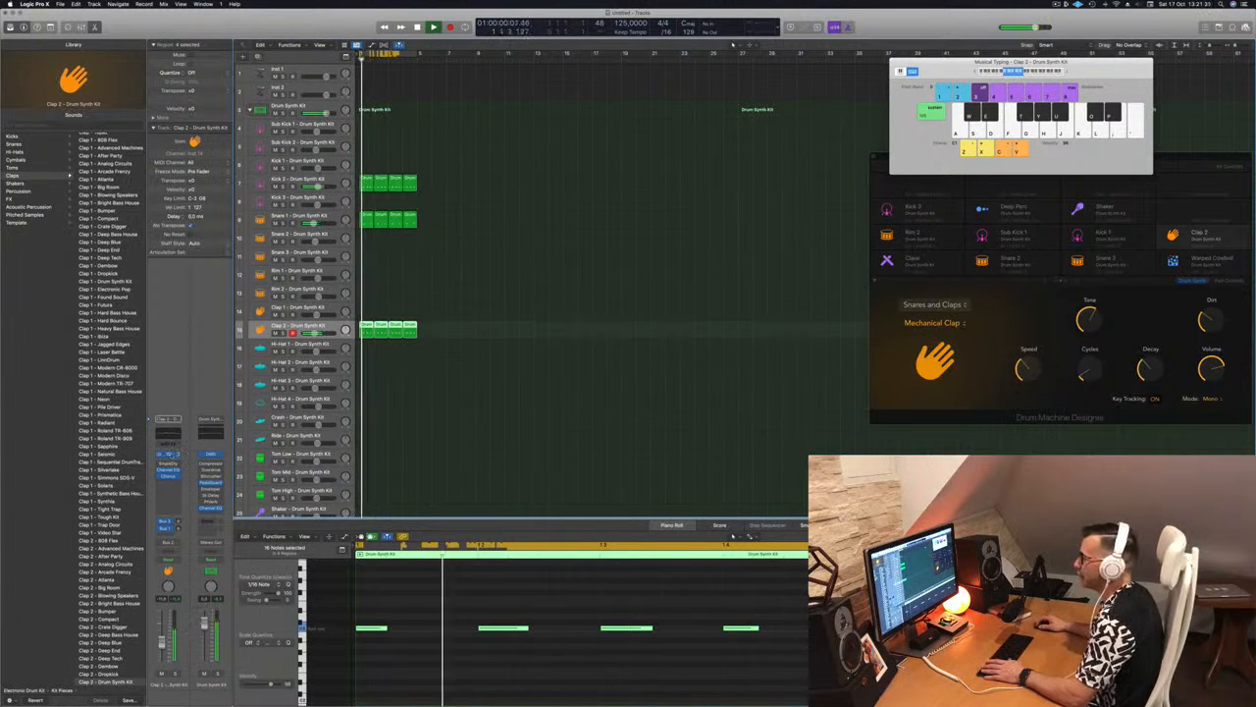
pyautogui.click(169, 454)
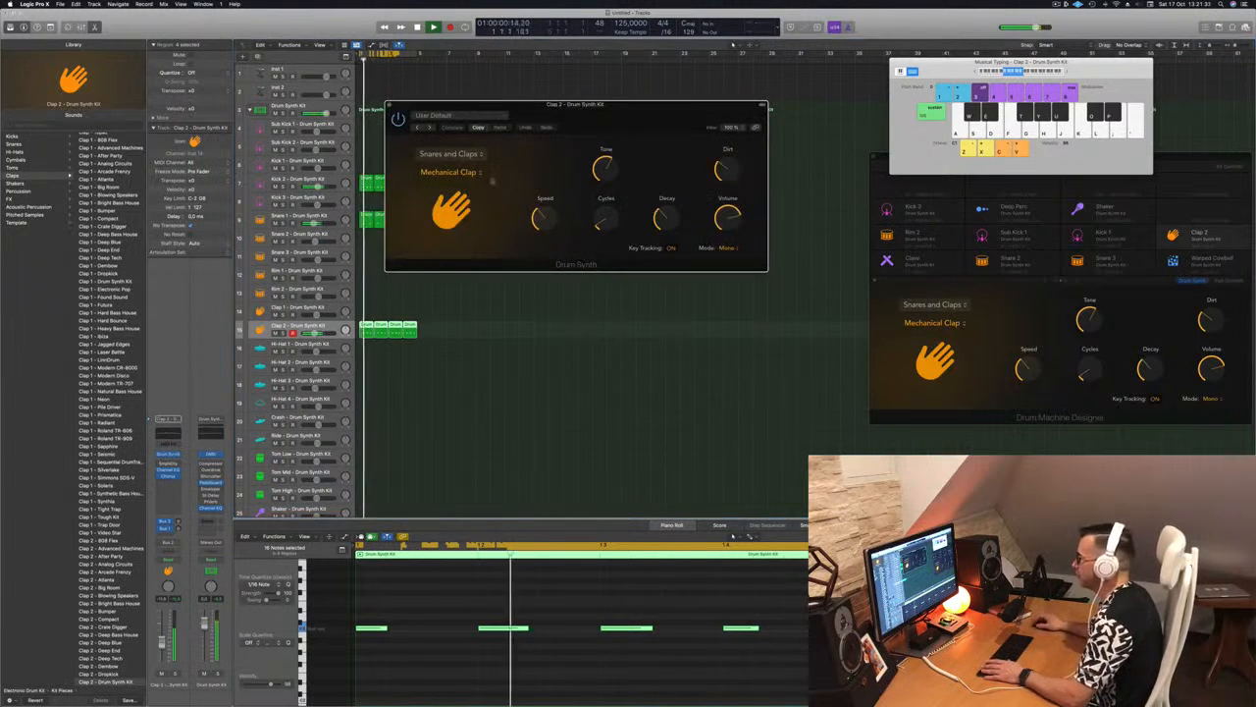
pyautogui.click(462, 172)
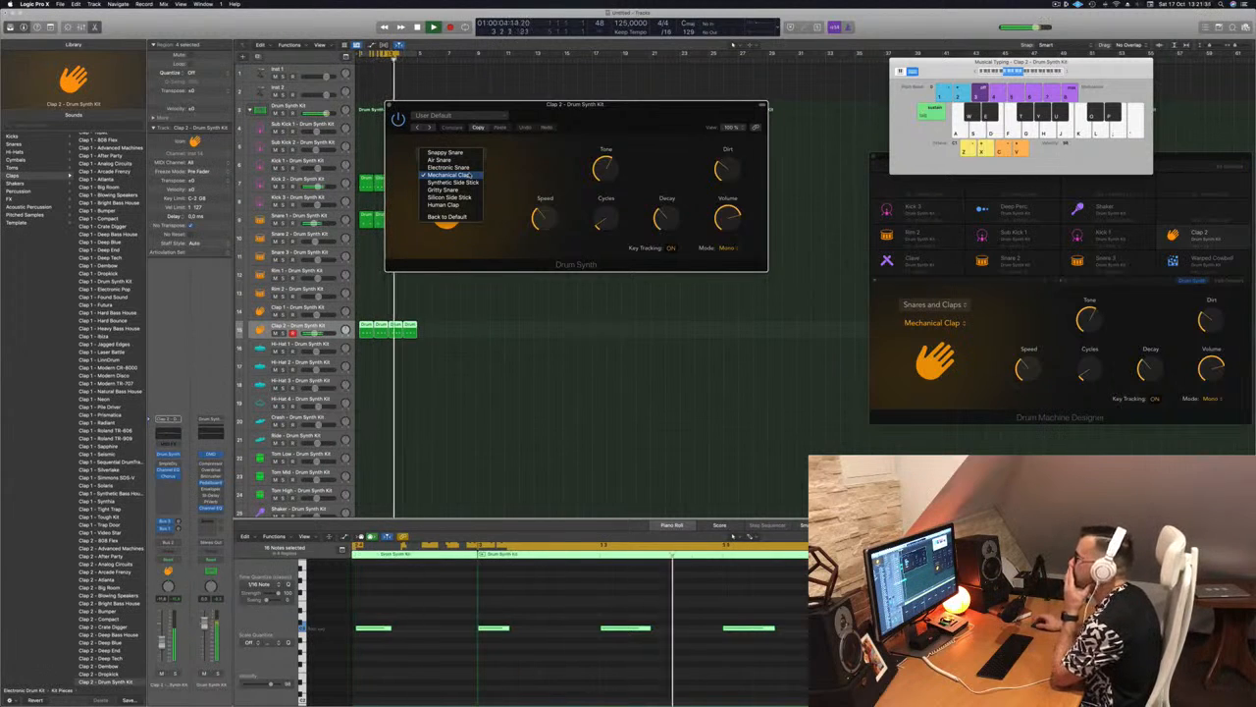
pyautogui.click(464, 205)
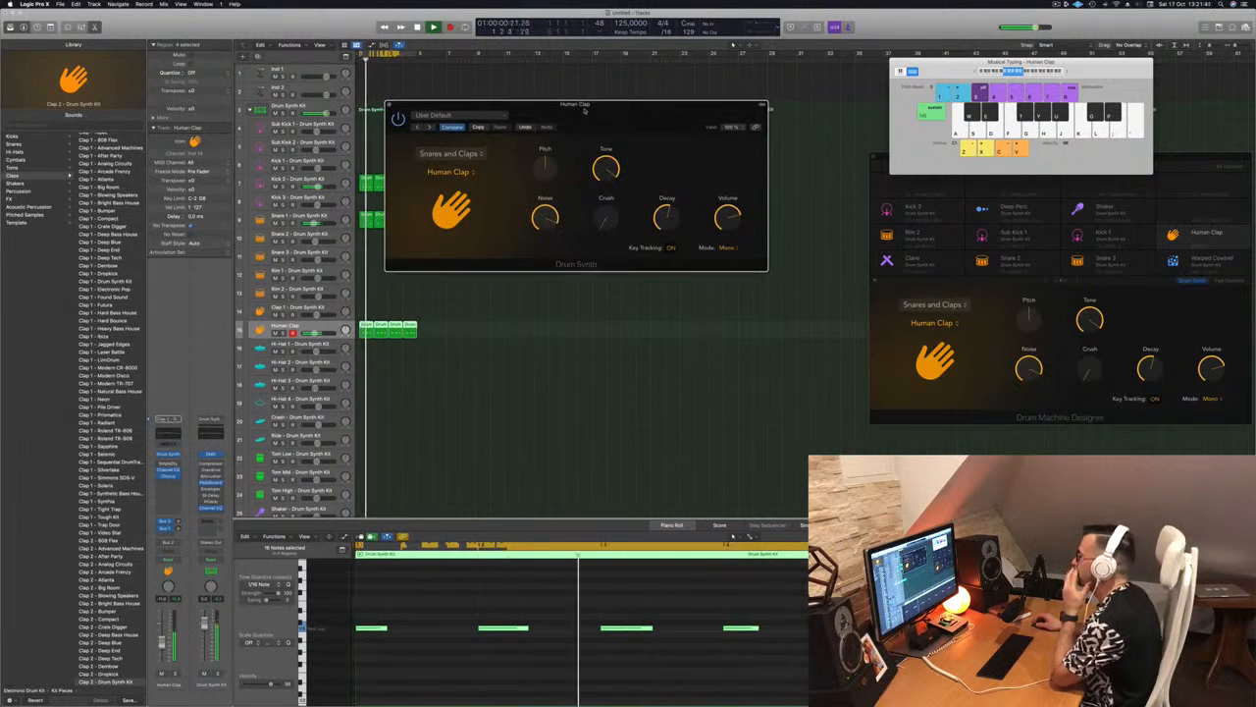
# Try more Decay and Crush on the Human Clap, return Crush to 0%, and close the instrument window
pyautogui.moveTo(663, 222); pyautogui.dragTo(667, 212)
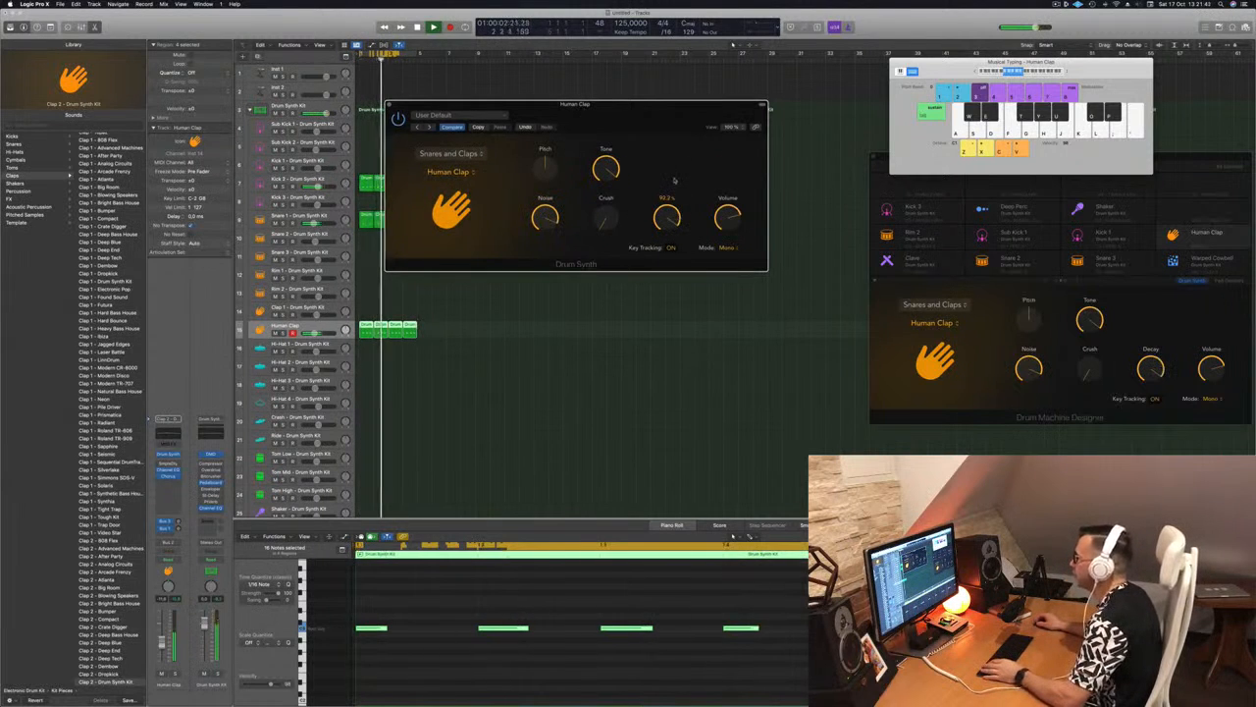
pyautogui.moveTo(603, 218); pyautogui.dragTo(621, 175)
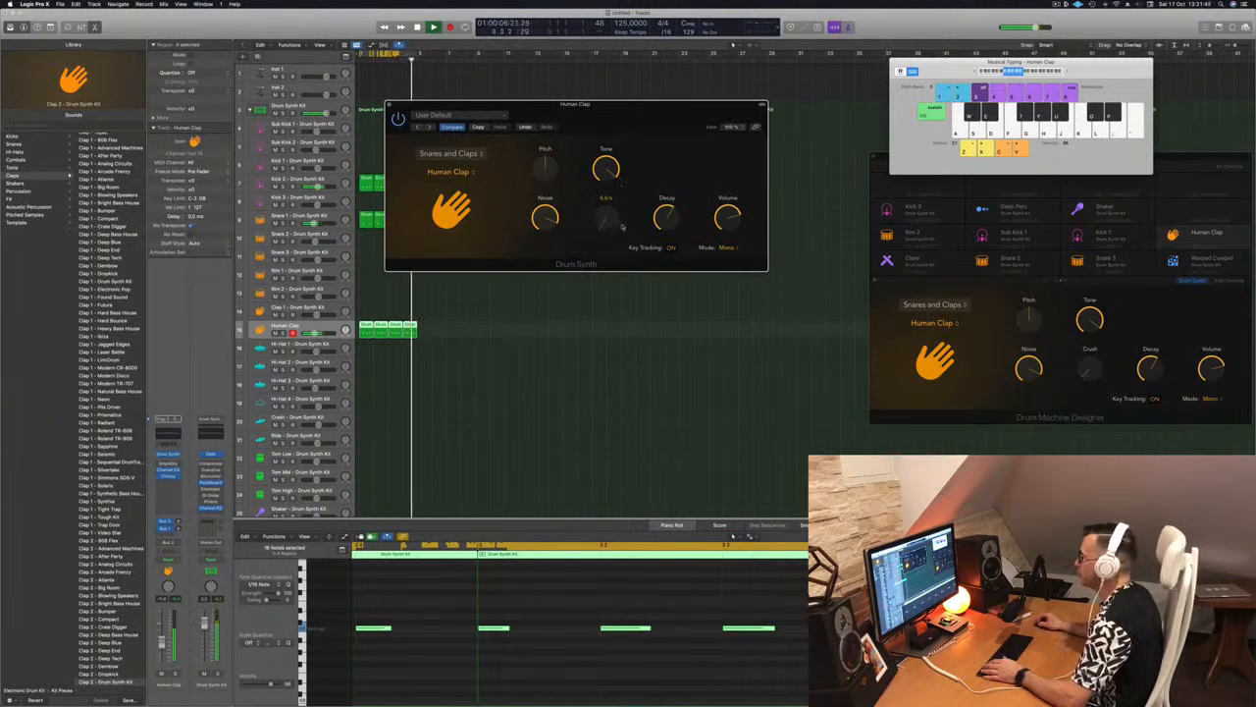
pyautogui.moveTo(642, 110); pyautogui.dragTo(702, 125)
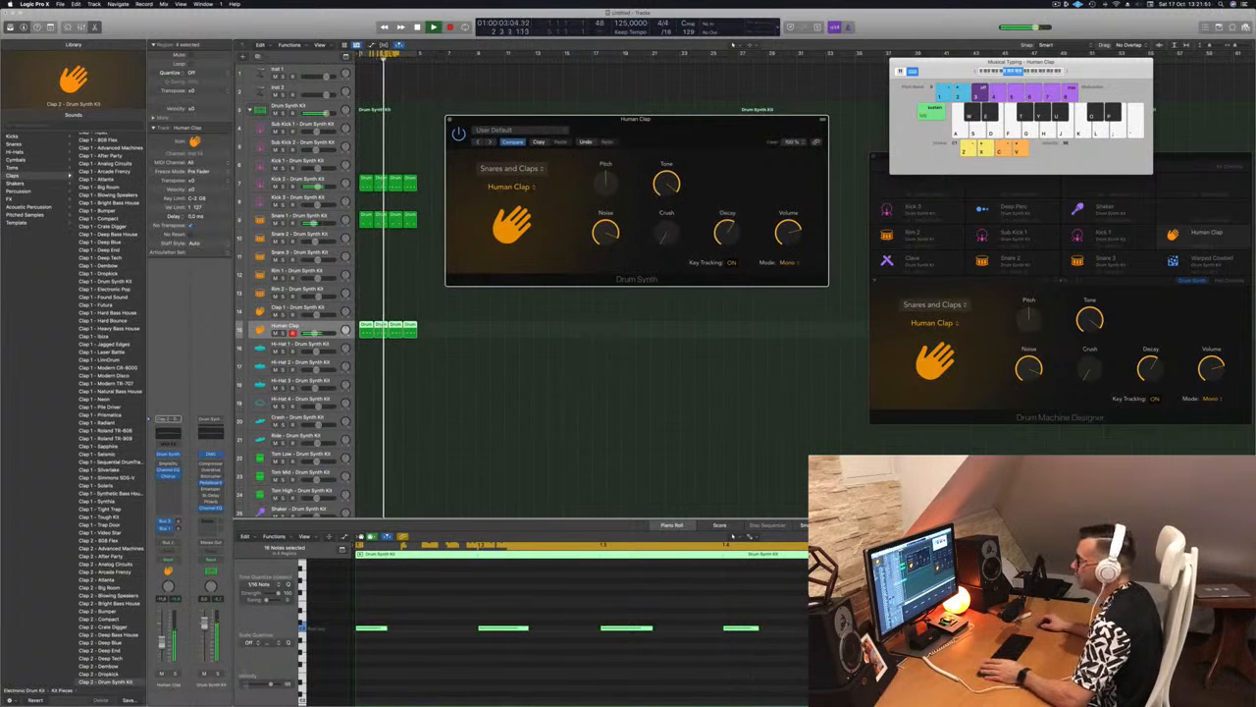
pyautogui.click(450, 119)
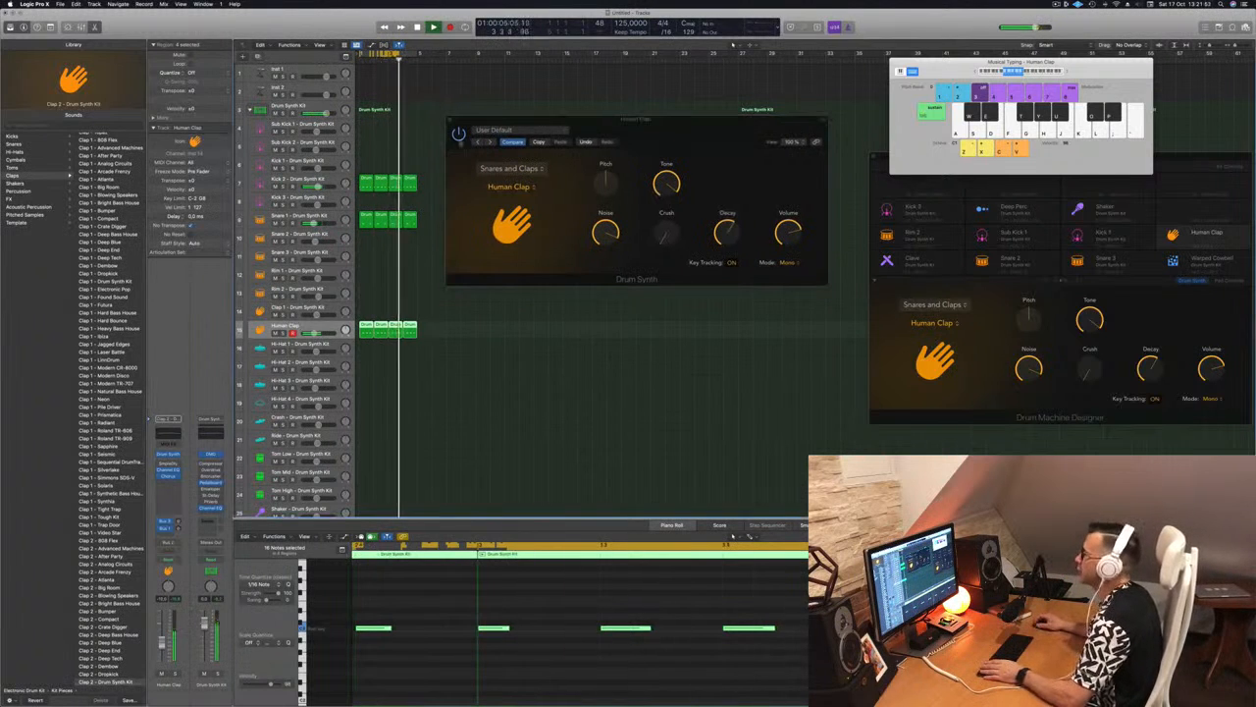
pyautogui.click(449, 119)
pyautogui.click(451, 120)
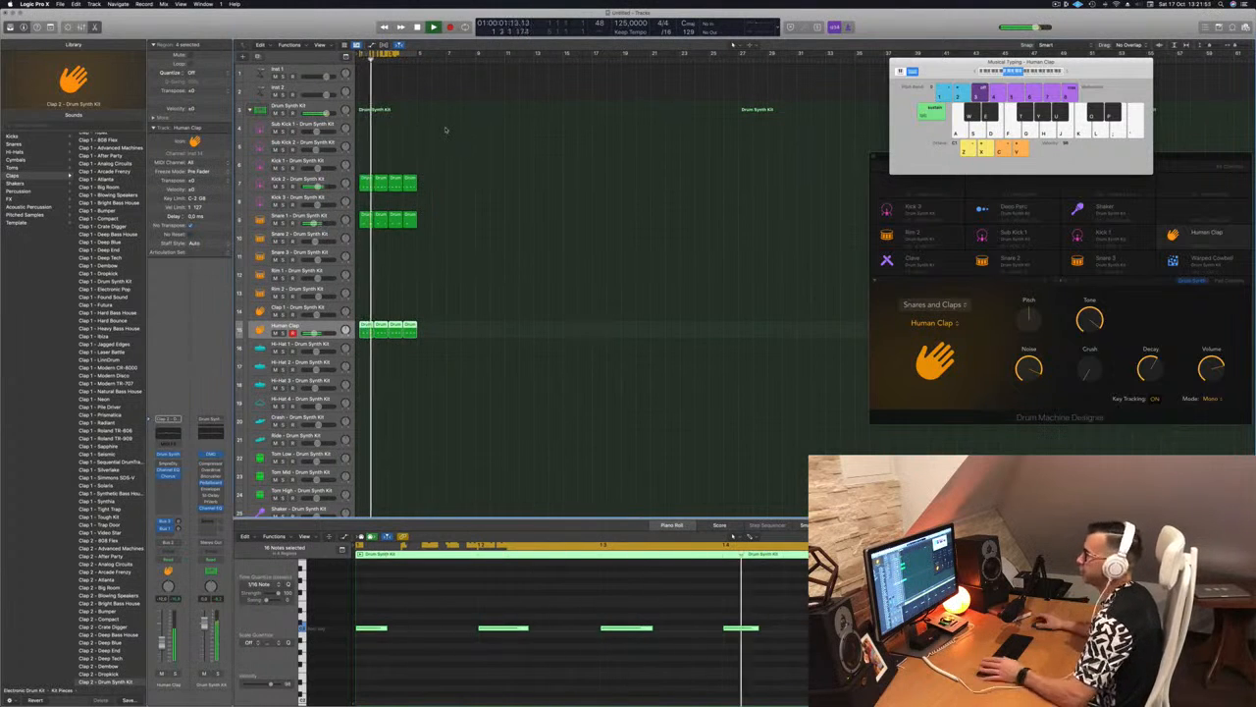
pyautogui.click(528, 279)
# Place a copy of the first Human Clap region at the start of the Hi-Hat 1 track and select that track
pyautogui.scroll(-3, 438, 285)
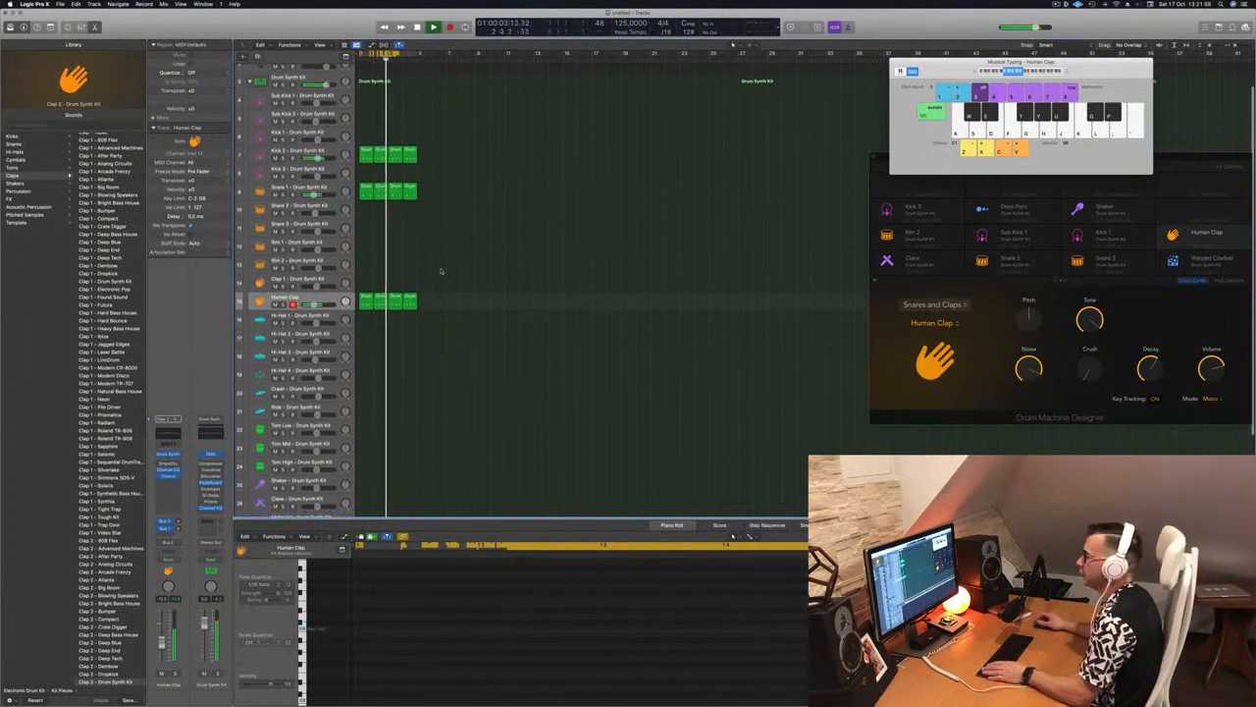
pyautogui.press('space')
pyautogui.click(363, 306)
pyautogui.moveTo(365, 303); pyautogui.dragTo(366, 319)
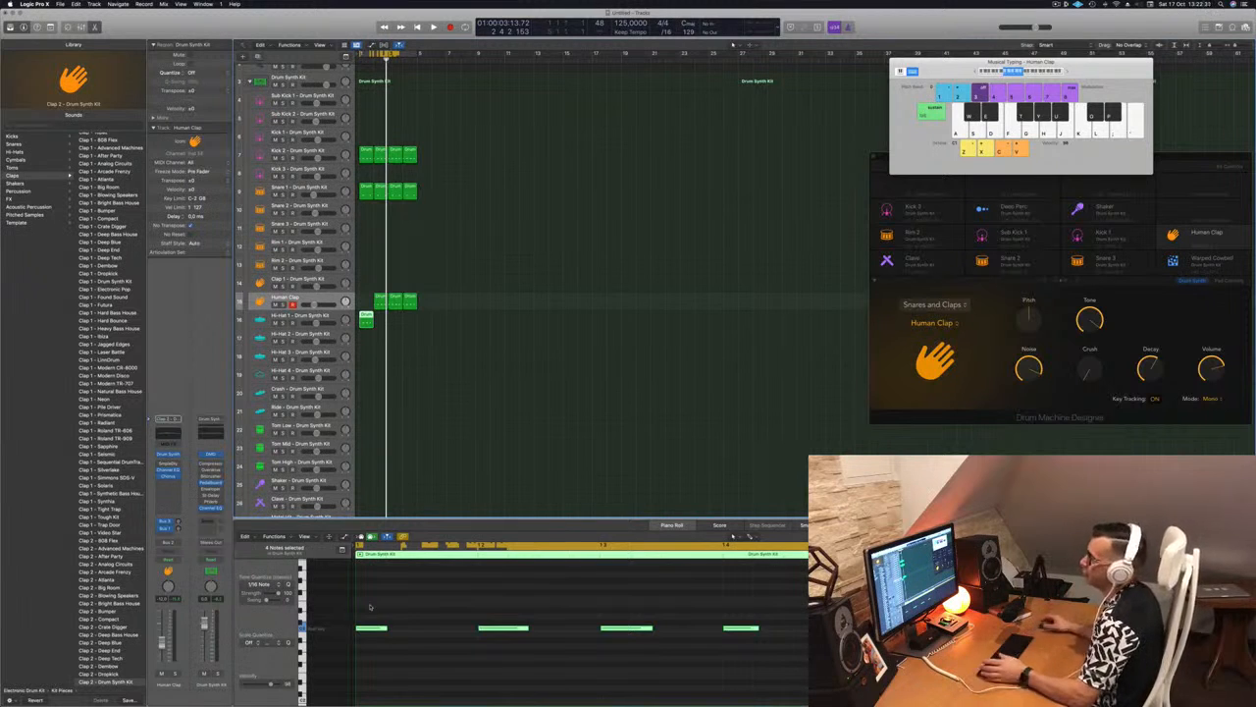
pyautogui.moveTo(365, 316); pyautogui.dragTo(365, 305)
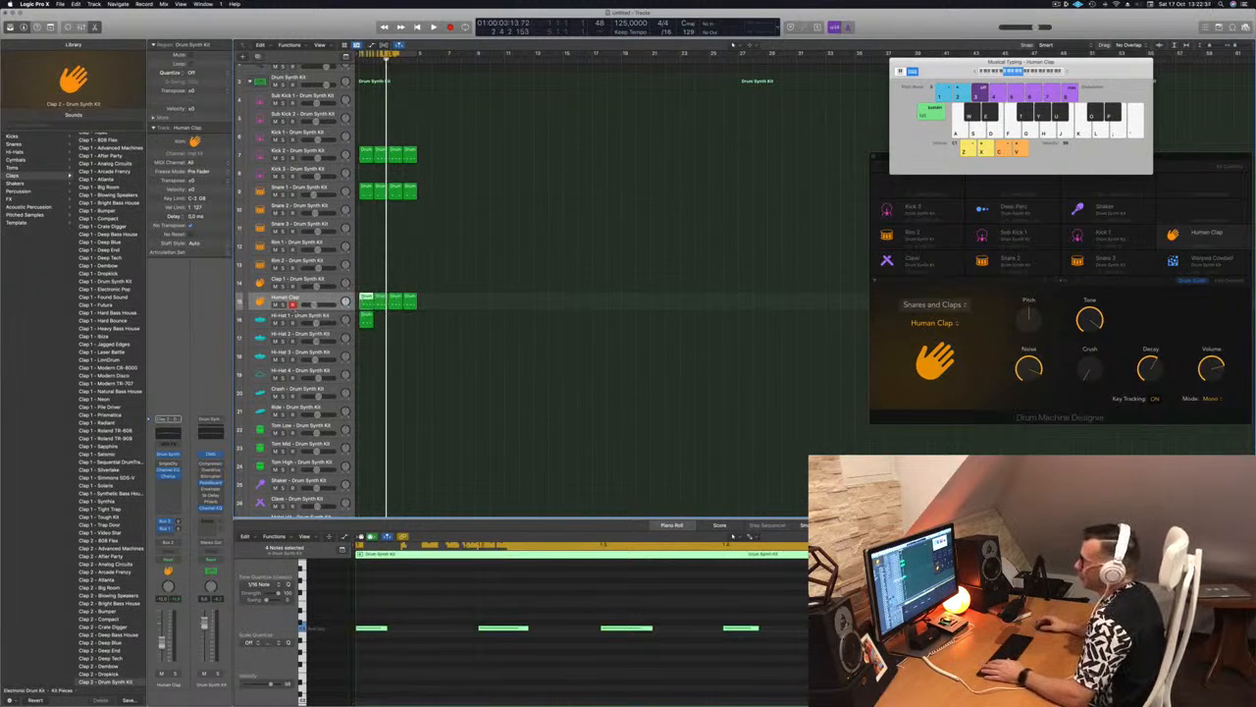
pyautogui.press('Down')
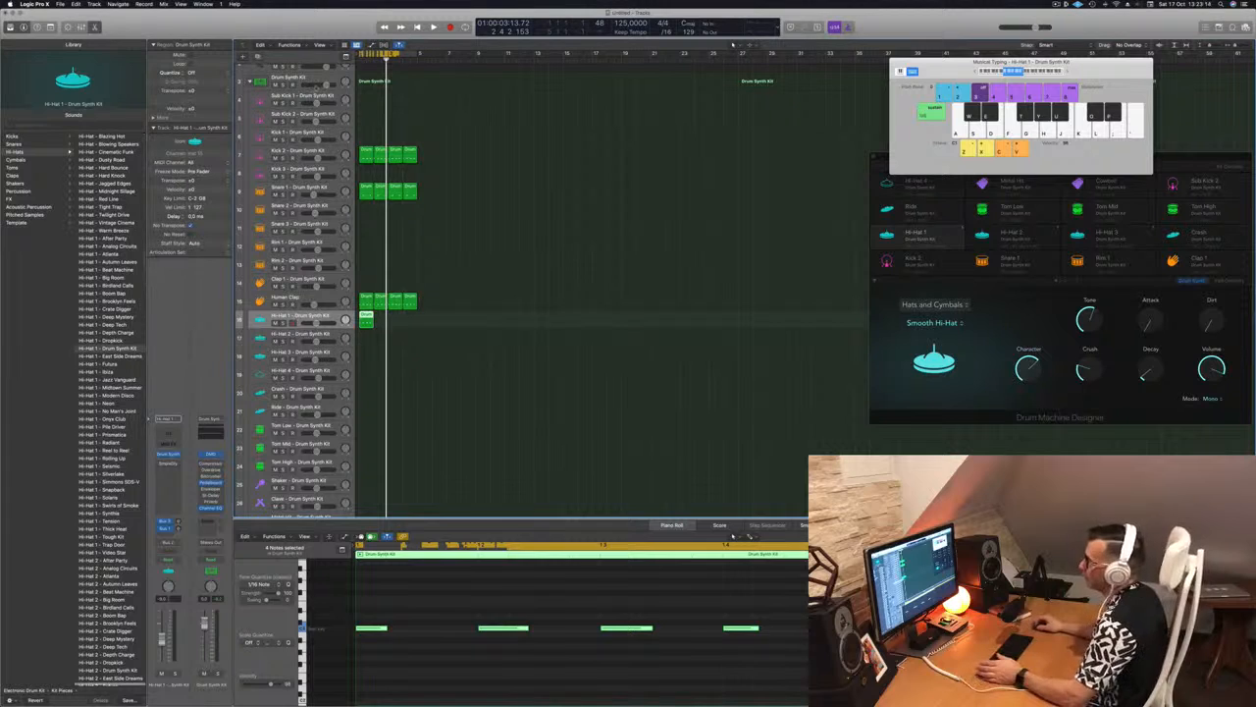
# Select the main Drum Synth Kit track and browse the Electronic Drum Kit patches in the library
pyautogui.click(307, 78)
pyautogui.scroll(-5, 103, 387)
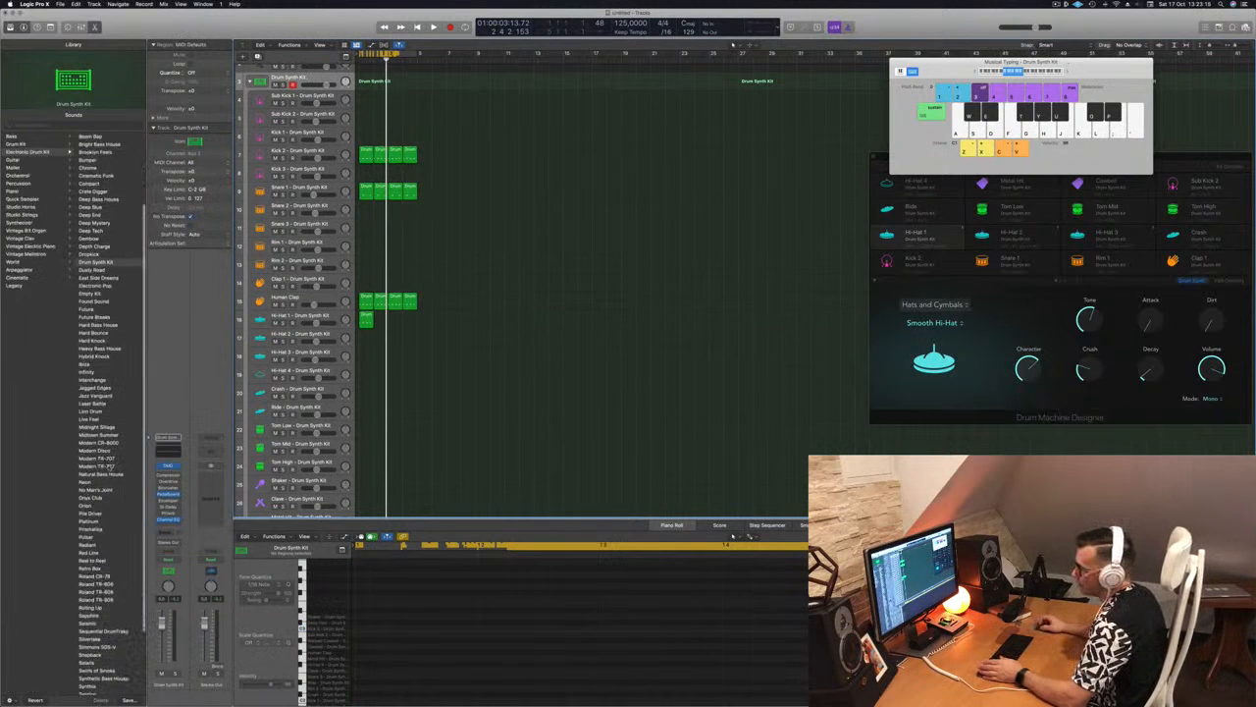
pyautogui.scroll(-5, 111, 412)
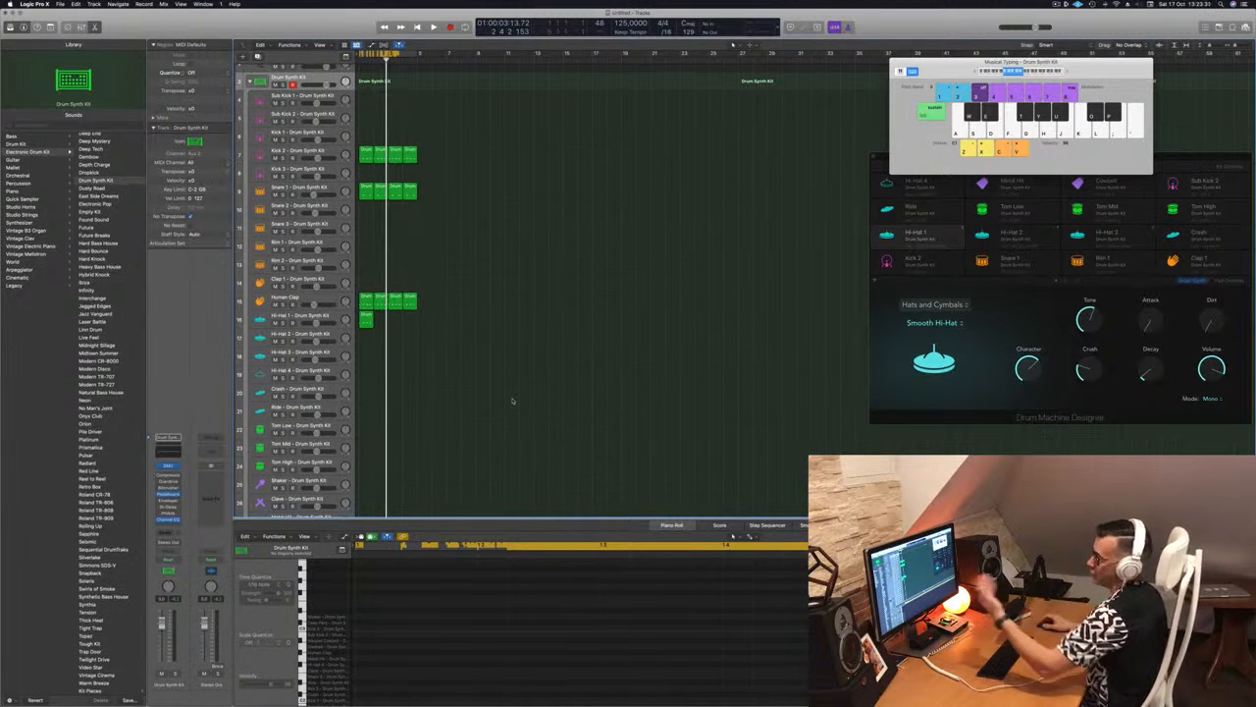
pyautogui.scroll(2, 468, 245)
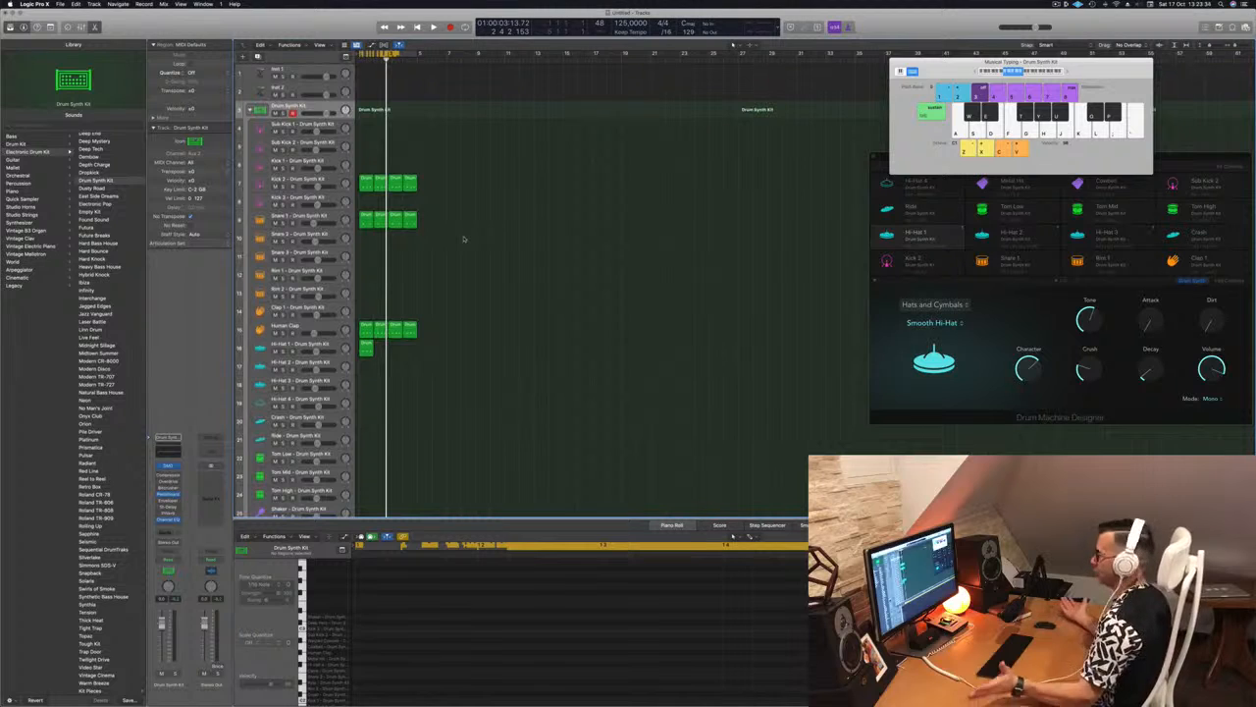
# Shift all four notes of the Hi-Hat 1 region forward by an eighth note onto the offbeats, checking by playback
pyautogui.press('space')
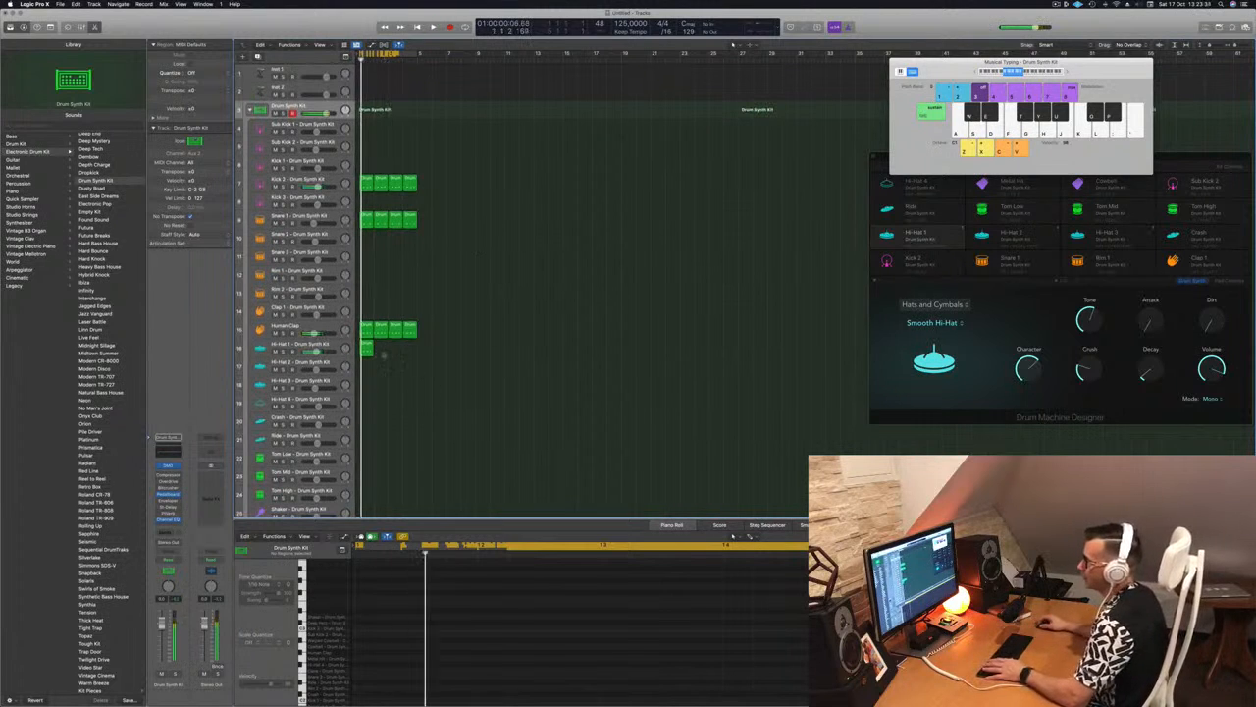
pyautogui.click(369, 346)
pyautogui.moveTo(362, 615); pyautogui.dragTo(783, 658)
pyautogui.hotkey('alt', 'Right')
pyautogui.hotkey('alt', 'Right')
pyautogui.press('space')
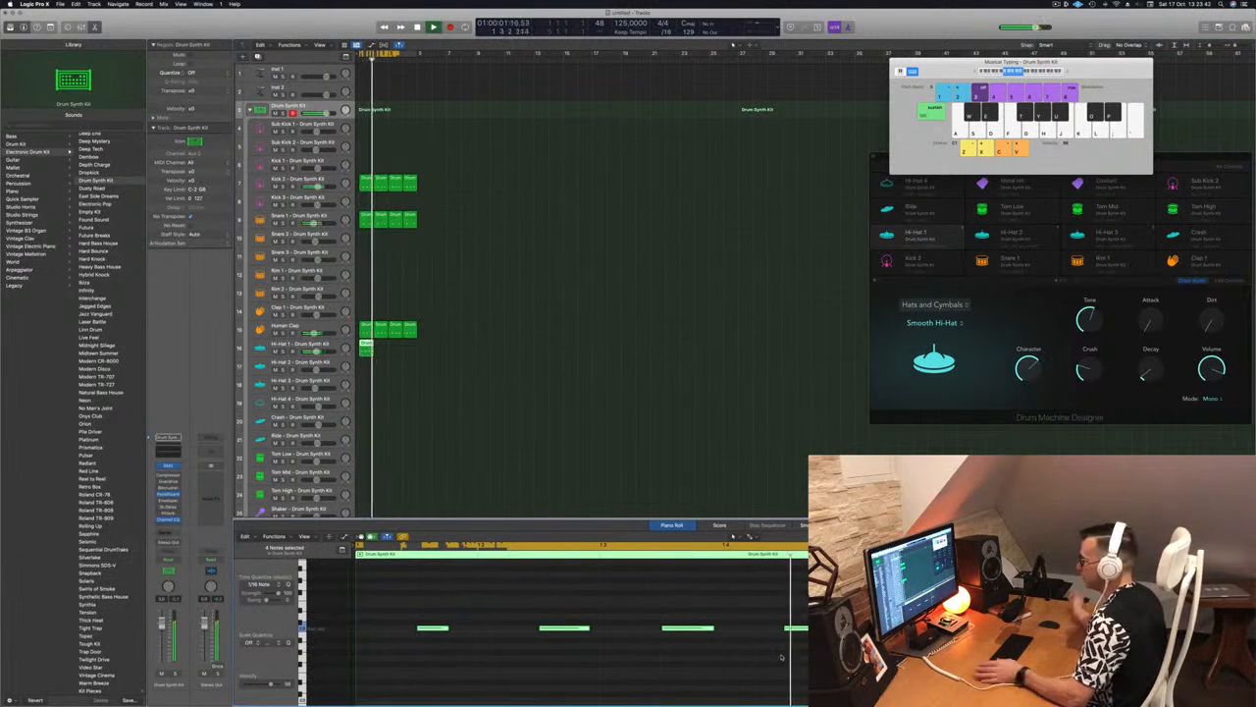
# Copy the Hi-Hat 1 region to fill four bars, select its track, and play the beat from the start
pyautogui.moveTo(368, 345); pyautogui.dragTo(396, 348)
pyautogui.press('space')
pyautogui.click(325, 344)
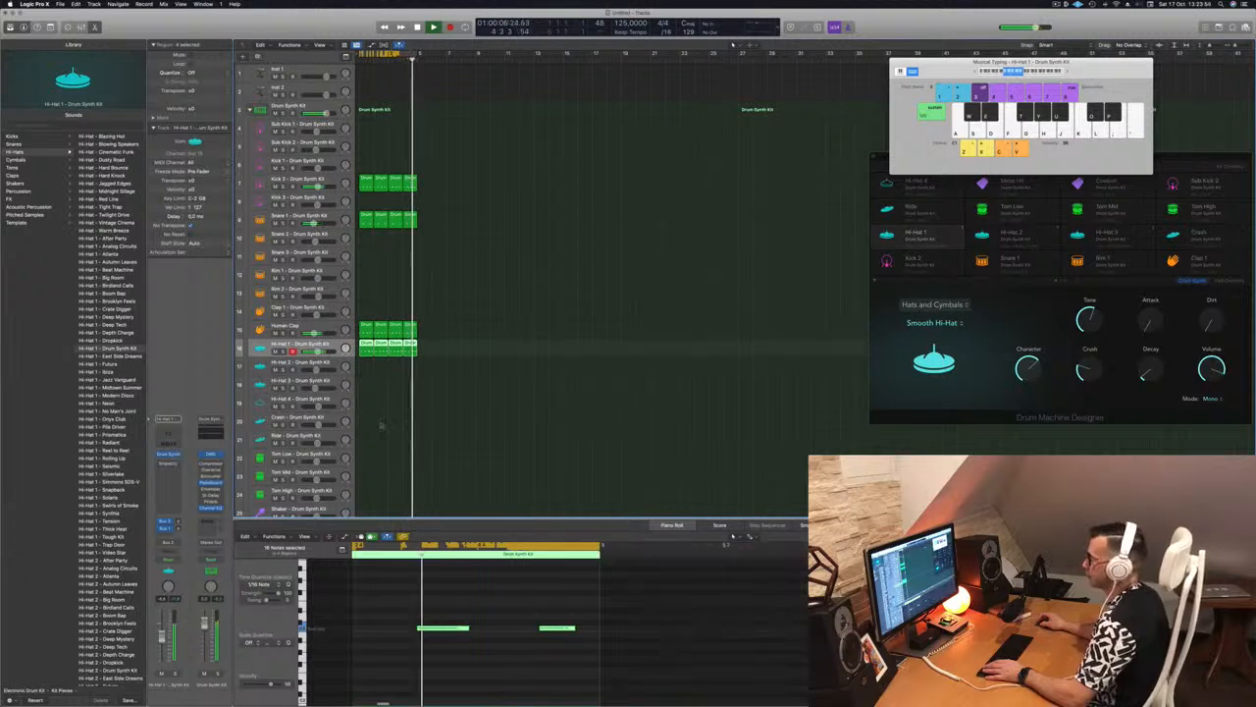
pyautogui.press('space')
pyautogui.press('Return')
pyautogui.press('space')
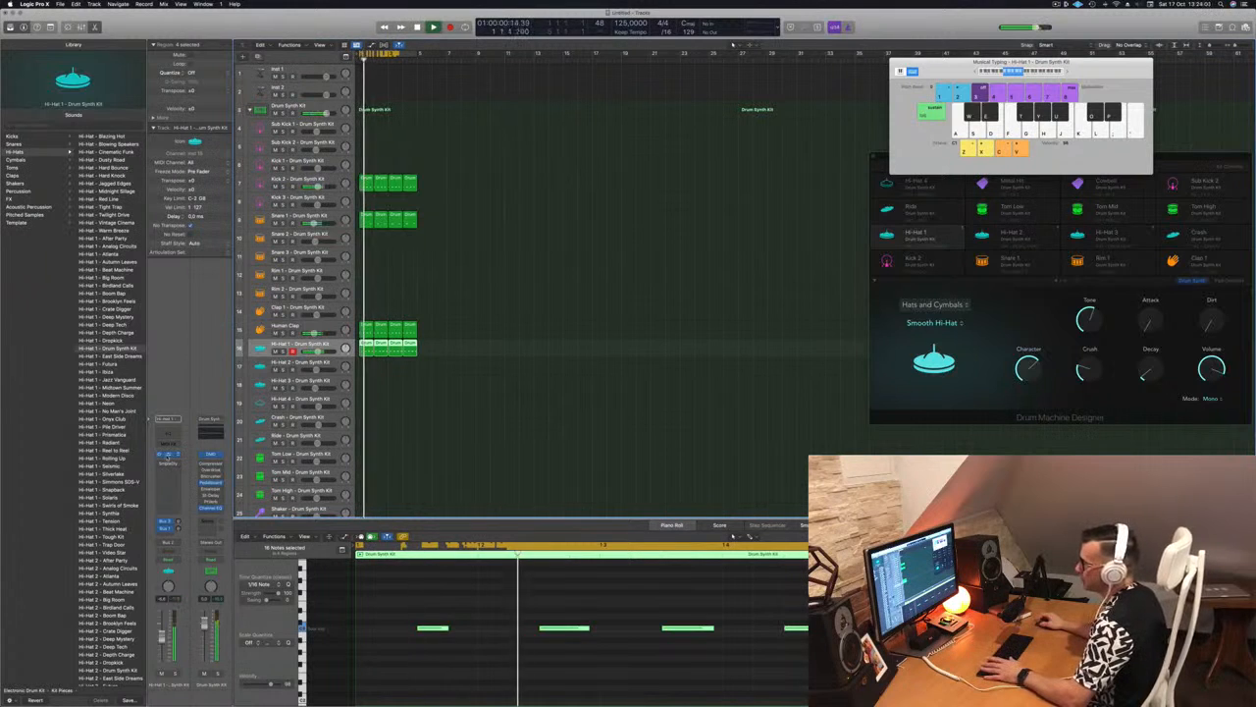
# In the Hi-Hat 1 track's Drum Synth instrument, raise Decay and Attack and try out more Dirt
pyautogui.click(168, 454)
pyautogui.moveTo(549, 104); pyautogui.dragTo(466, 178)
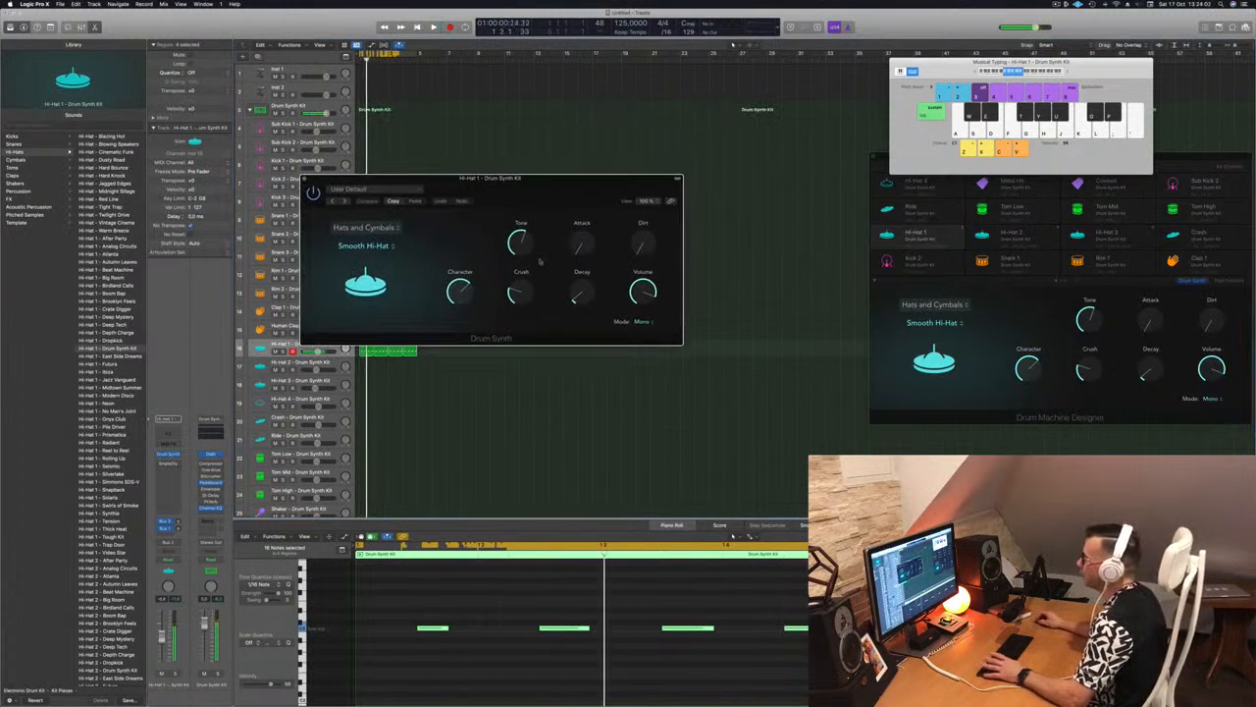
pyautogui.moveTo(573, 296)
pyautogui.mouseDown()
pyautogui.moveTo(579, 270)
pyautogui.moveTo(575, 292)
pyautogui.mouseUp()
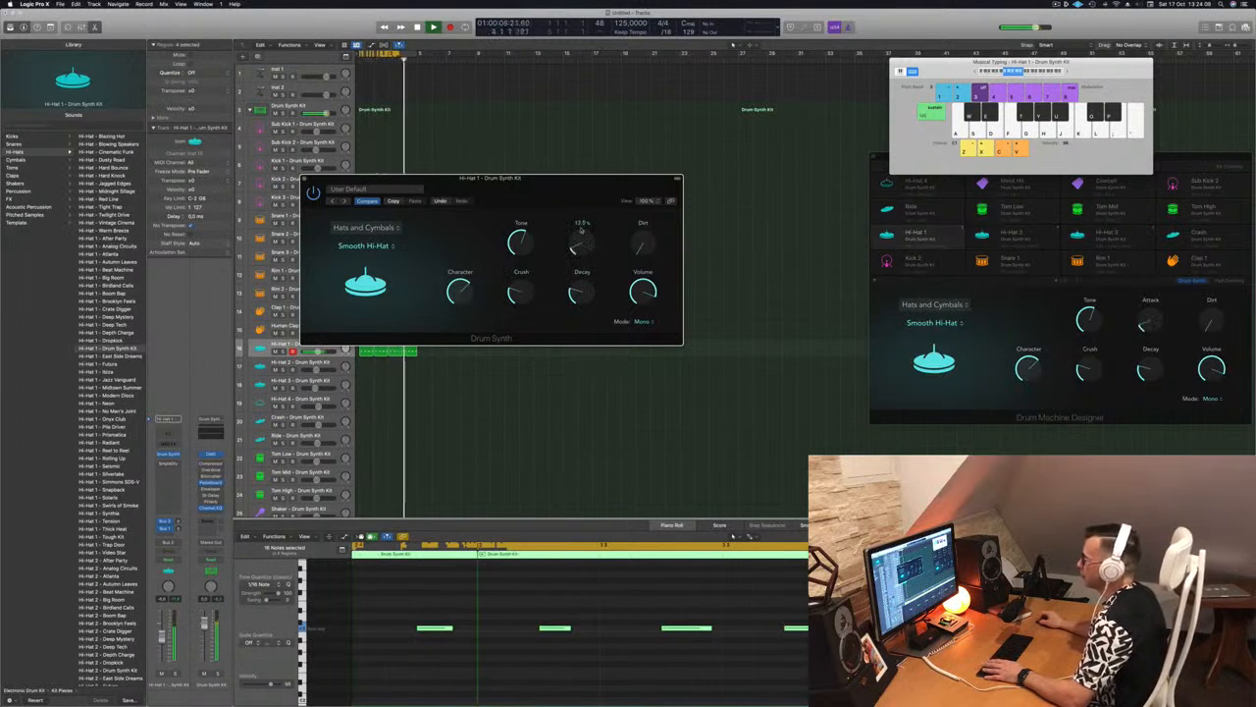
pyautogui.moveTo(579, 250); pyautogui.dragTo(580, 202)
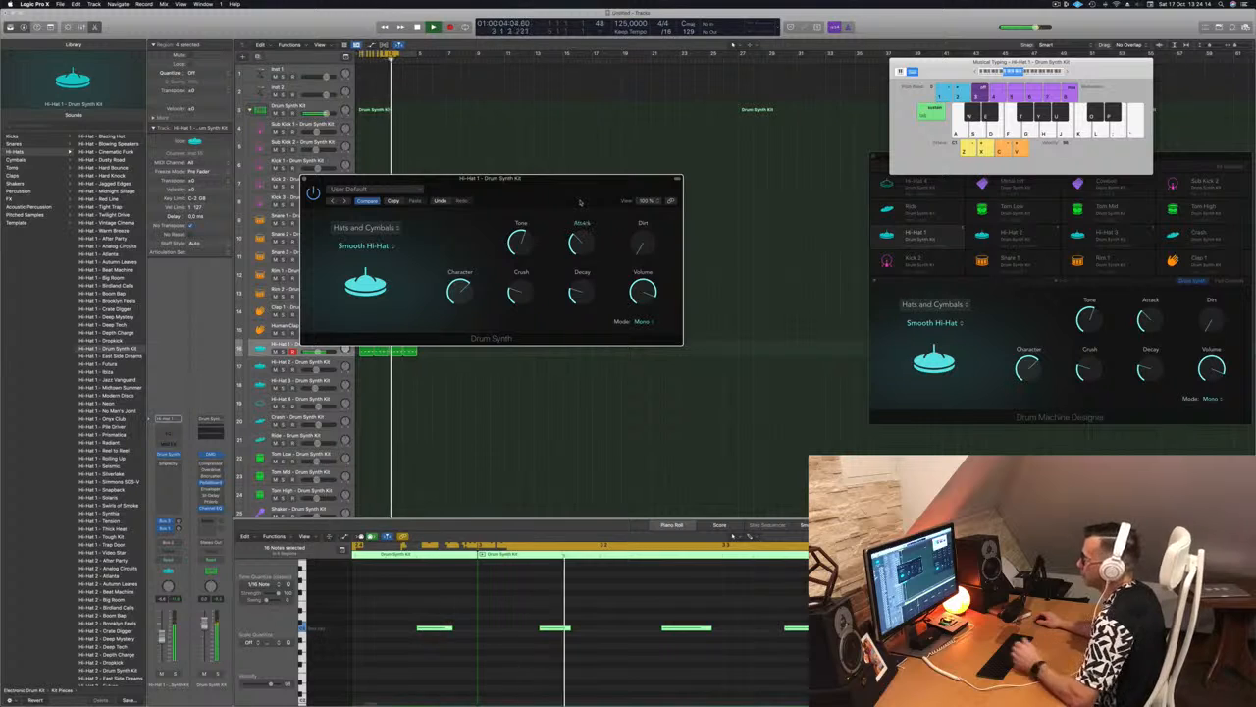
pyautogui.moveTo(643, 243); pyautogui.dragTo(644, 201)
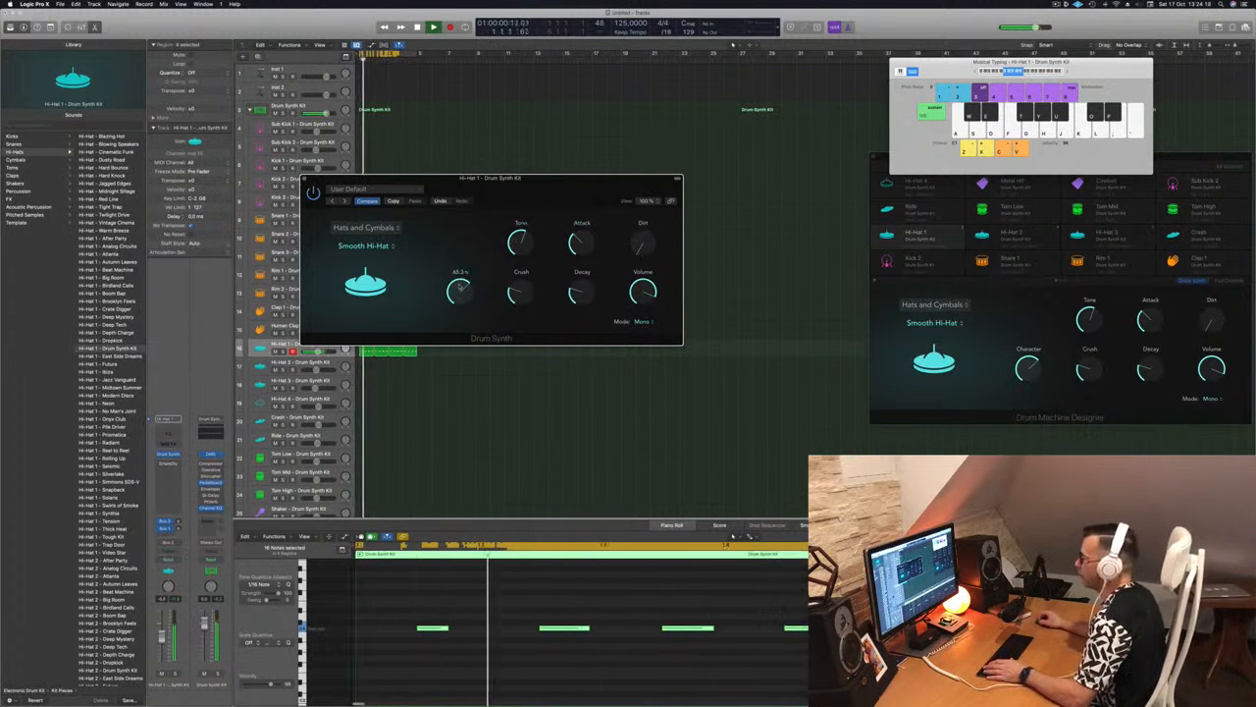
# Set the Smooth Hi-Hat's Character to about 67%, raise Crush, lower Volume to about -2 dB, close the instrument window and stop playback
pyautogui.moveTo(458, 287); pyautogui.dragTo(465, 253)
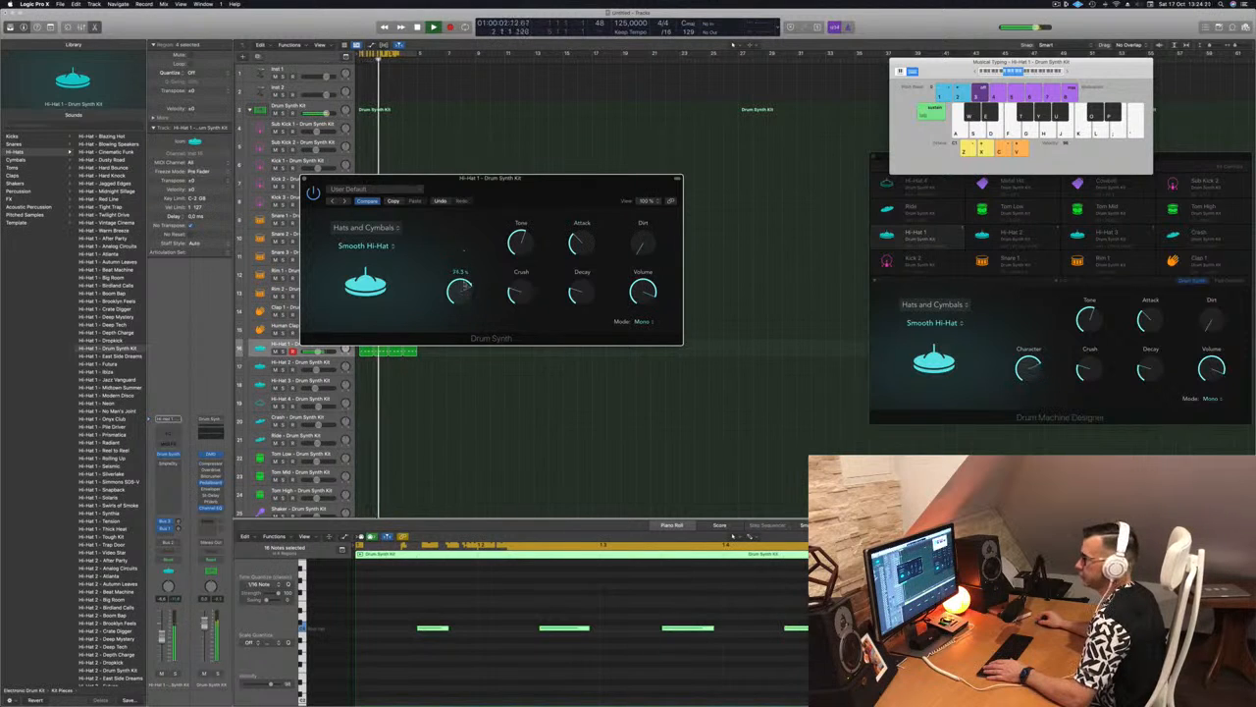
pyautogui.moveTo(467, 320); pyautogui.dragTo(478, 287)
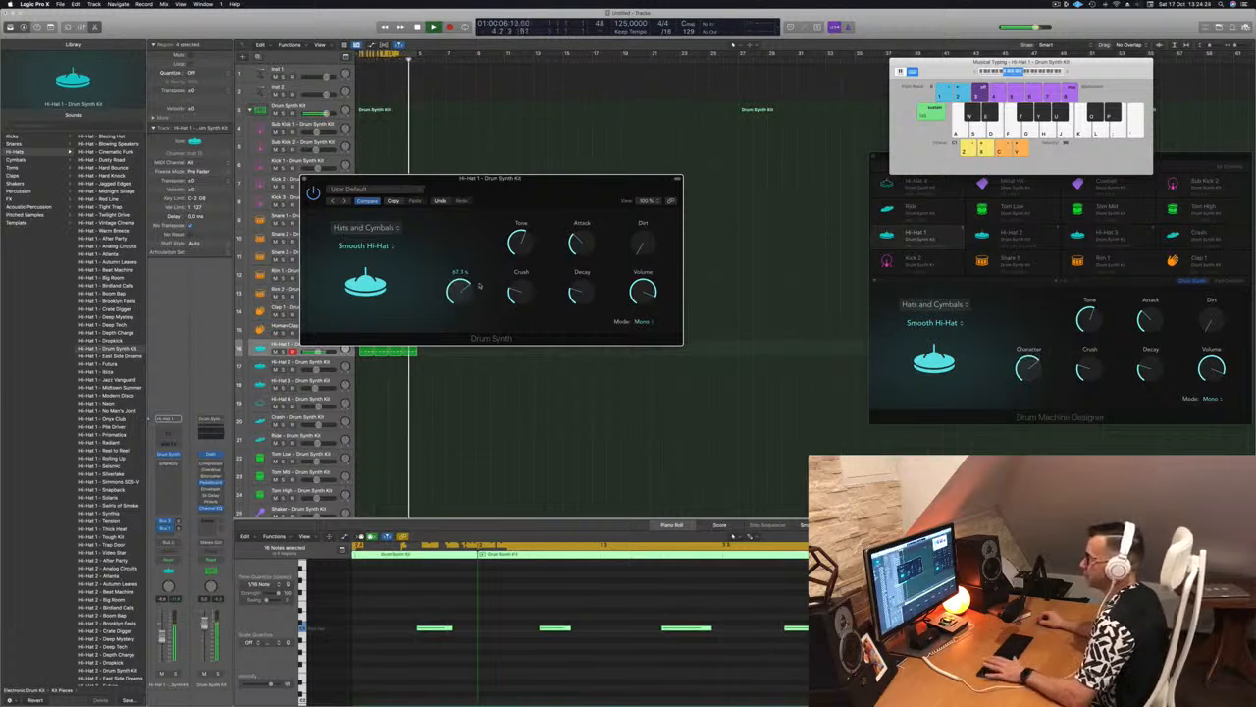
pyautogui.moveTo(511, 290); pyautogui.dragTo(524, 225)
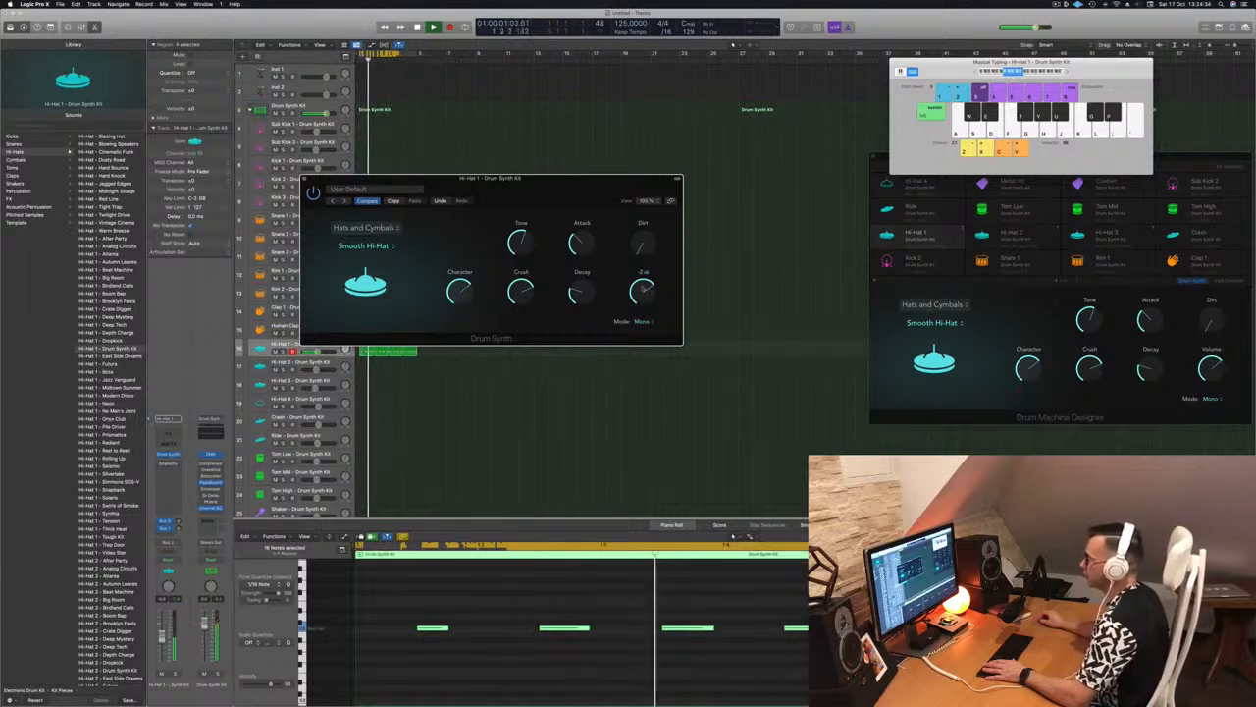
pyautogui.moveTo(526, 193); pyautogui.dragTo(565, 198)
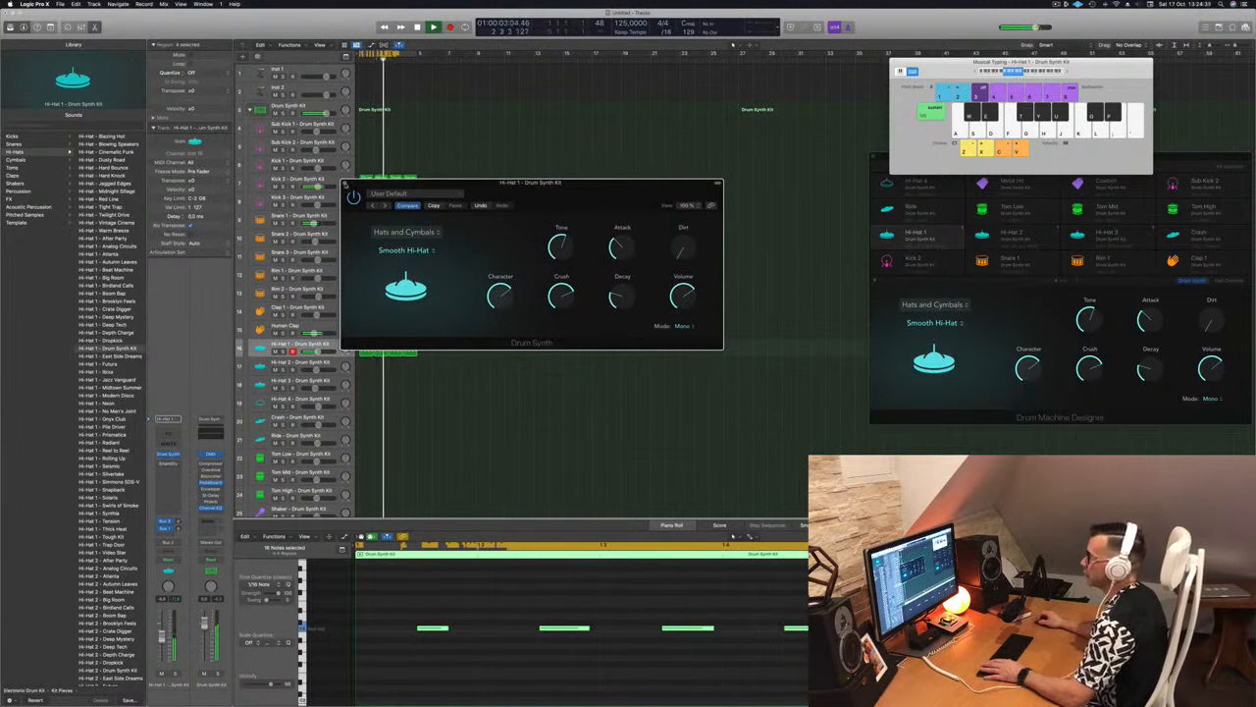
pyautogui.click(346, 183)
pyautogui.click(506, 325)
pyautogui.press('space')
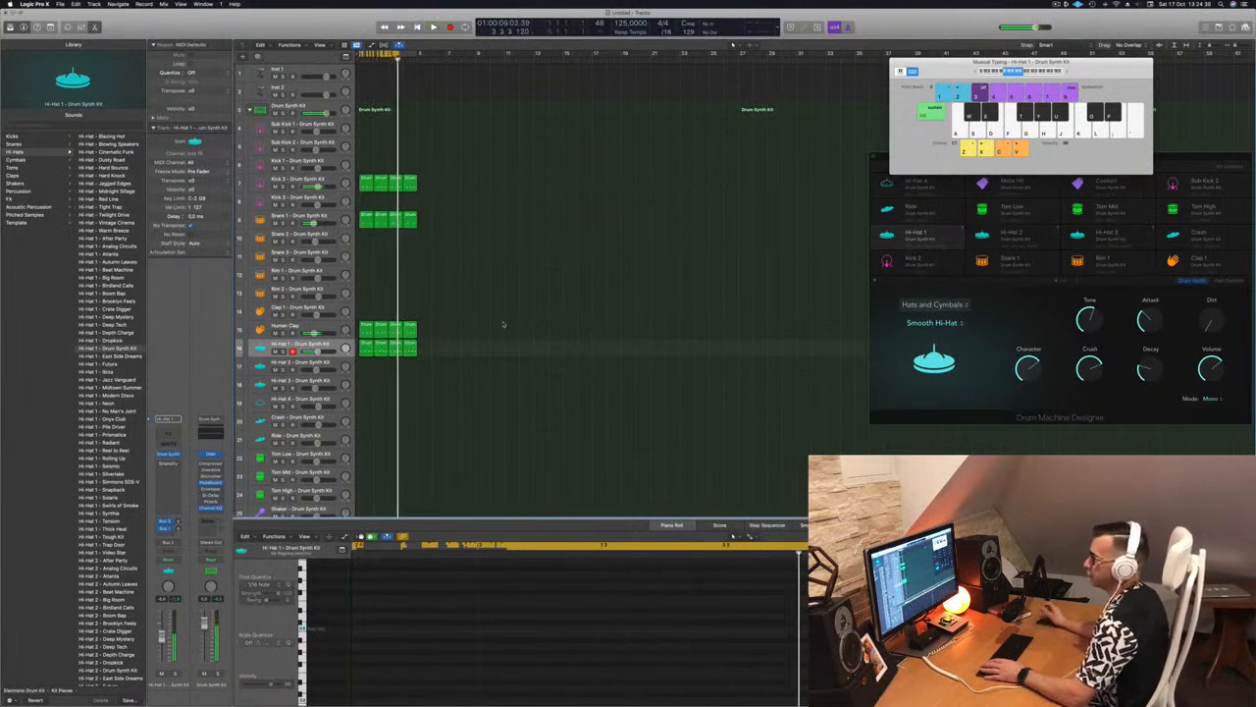
# Play the beat from the start and lower the Hi-Hat 1 instrument's Decay to about 19%, closing its window
pyautogui.press('Return')
pyautogui.press('space')
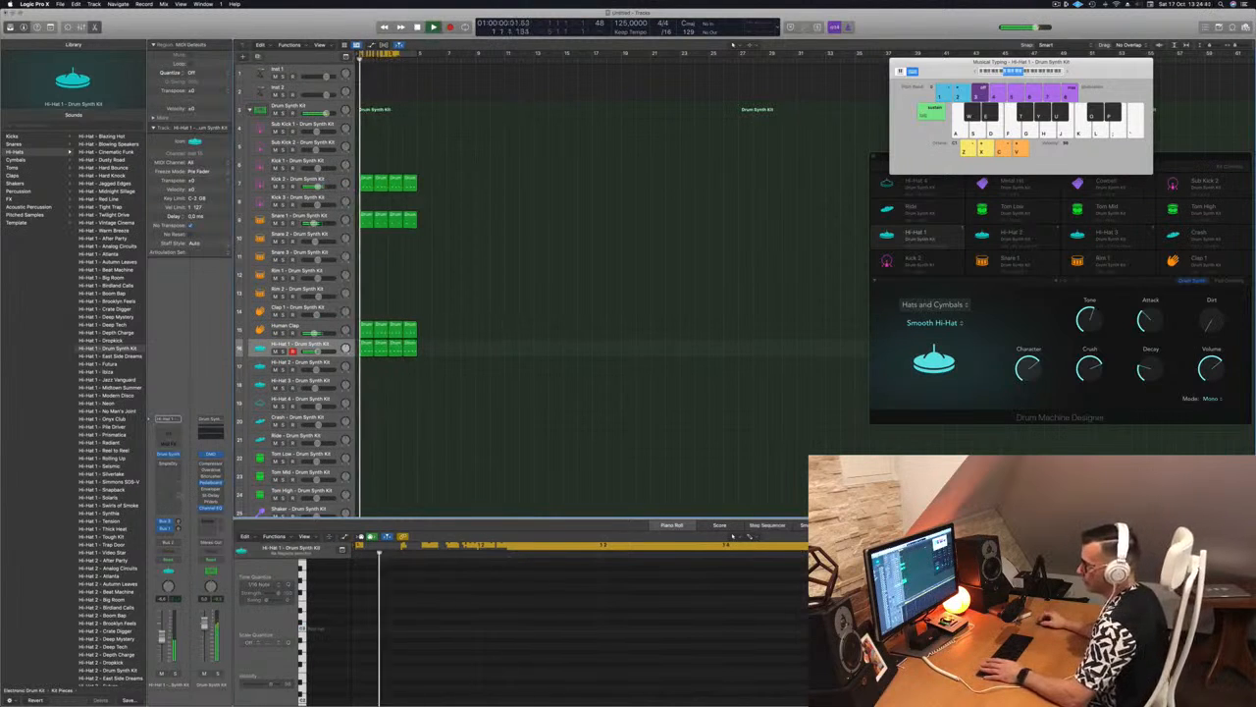
pyautogui.click(168, 453)
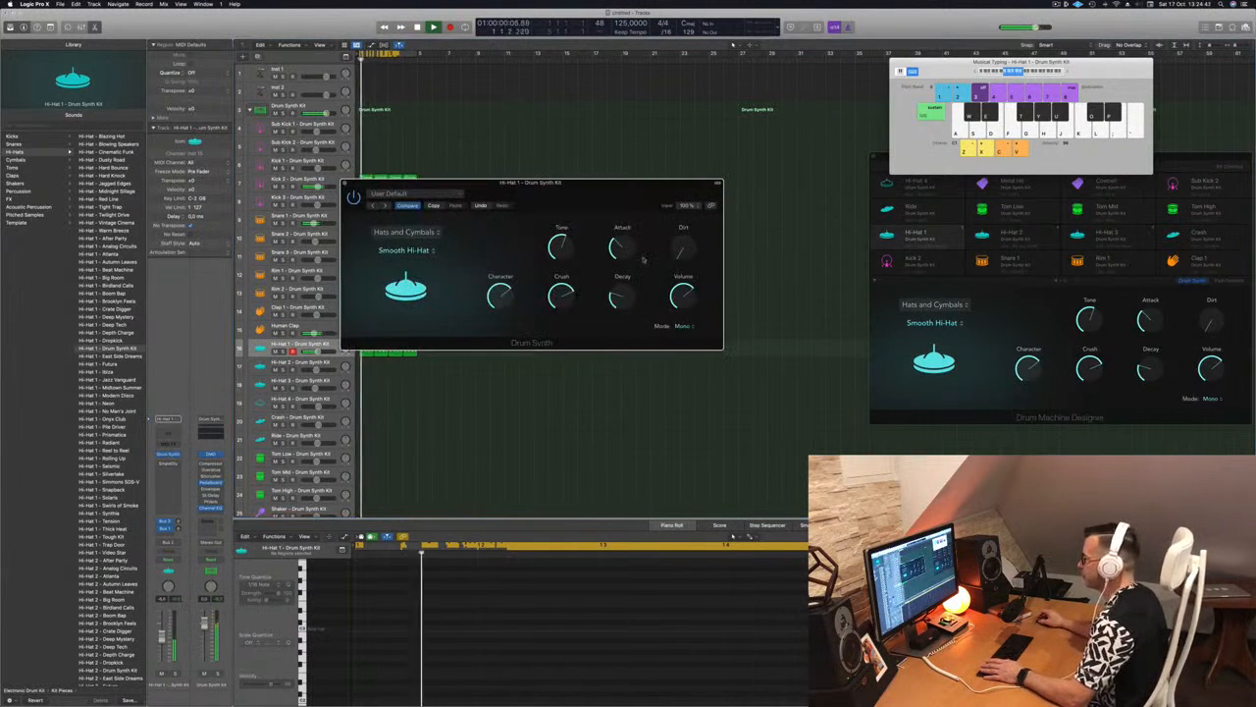
pyautogui.moveTo(622, 296); pyautogui.dragTo(622, 303)
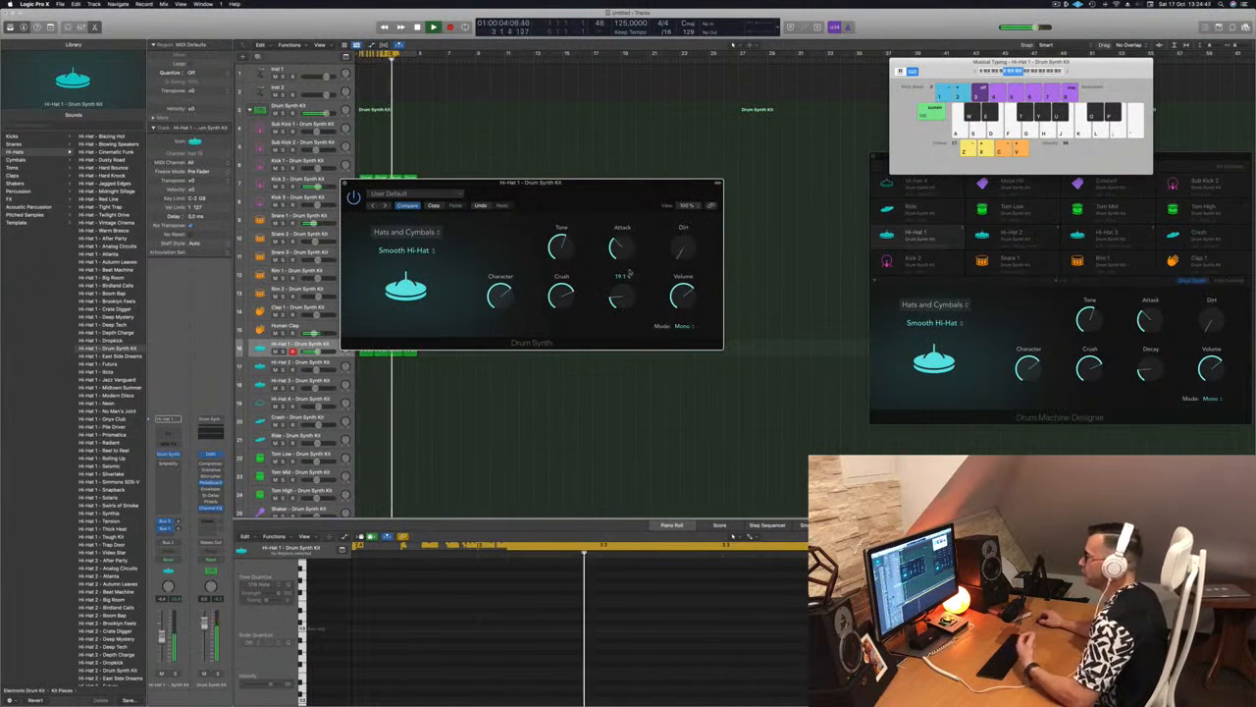
pyautogui.moveTo(344, 183); pyautogui.dragTo(407, 210)
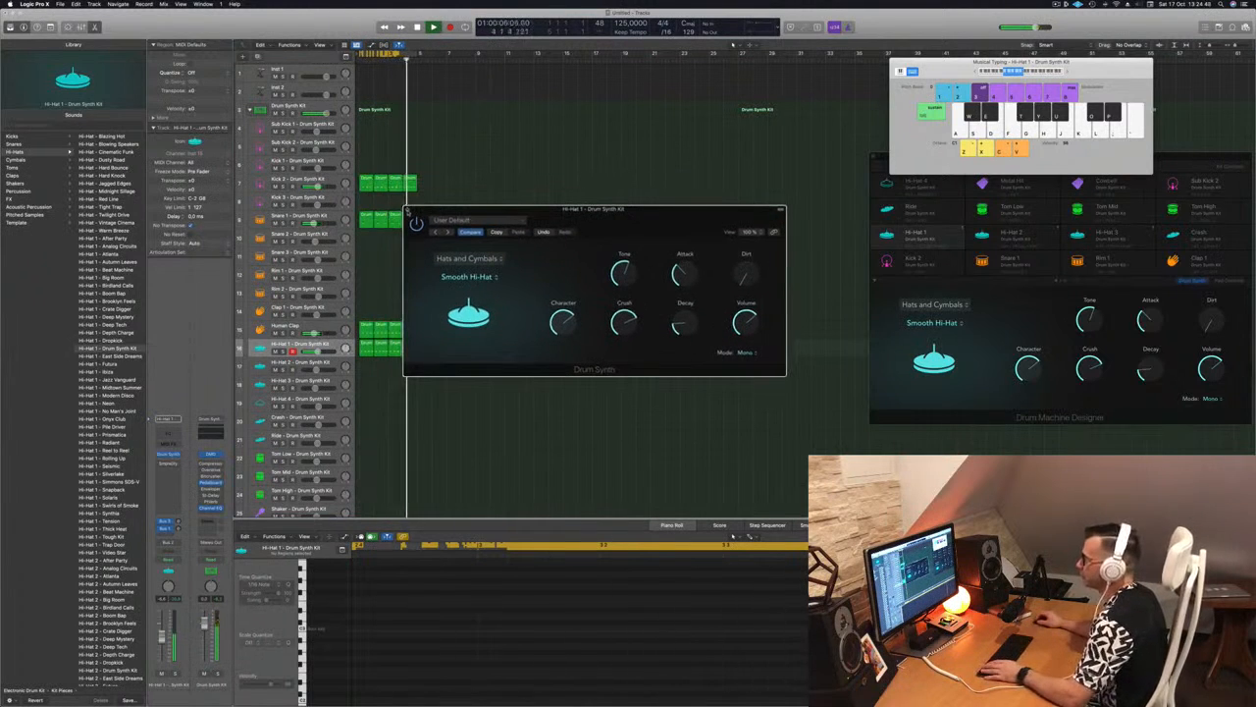
pyautogui.click(409, 209)
# Place a copy of the first Hi-Hat 1 region at bar 1 of the Hi-Hat 4 track and delete all but its last note
pyautogui.scroll(-3, 496, 380)
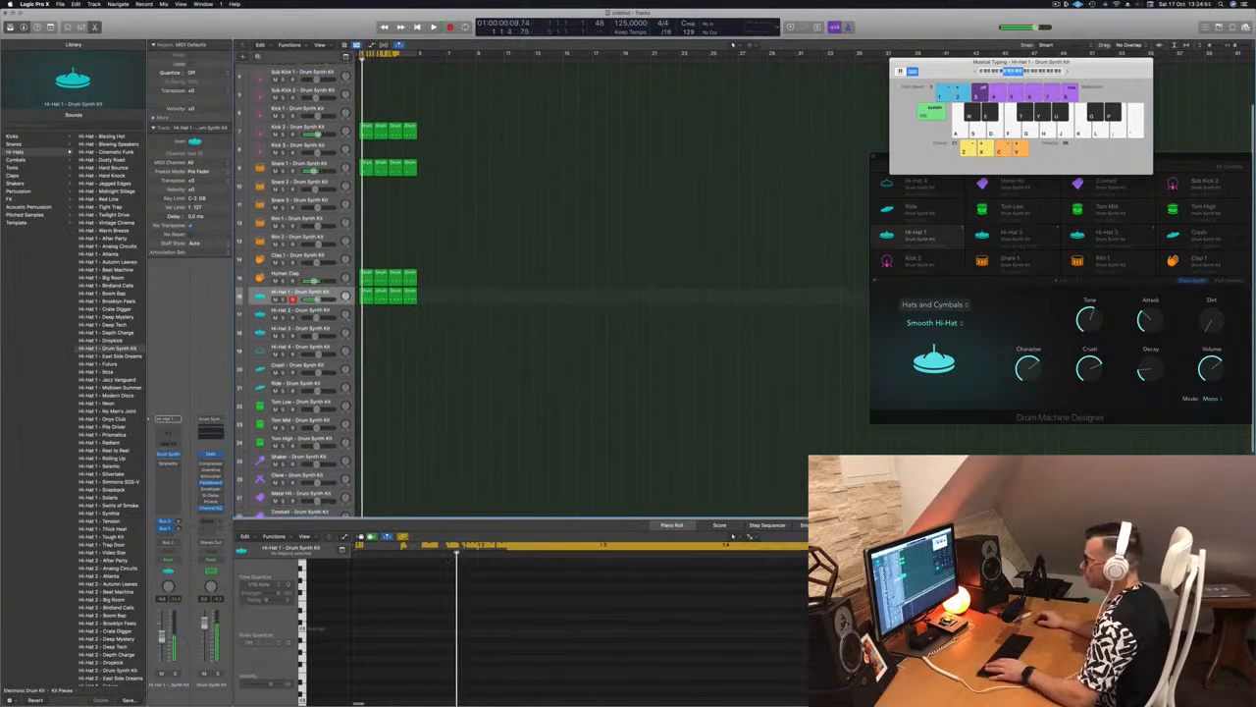
pyautogui.click(367, 298)
pyautogui.moveTo(366, 297); pyautogui.dragTo(365, 349)
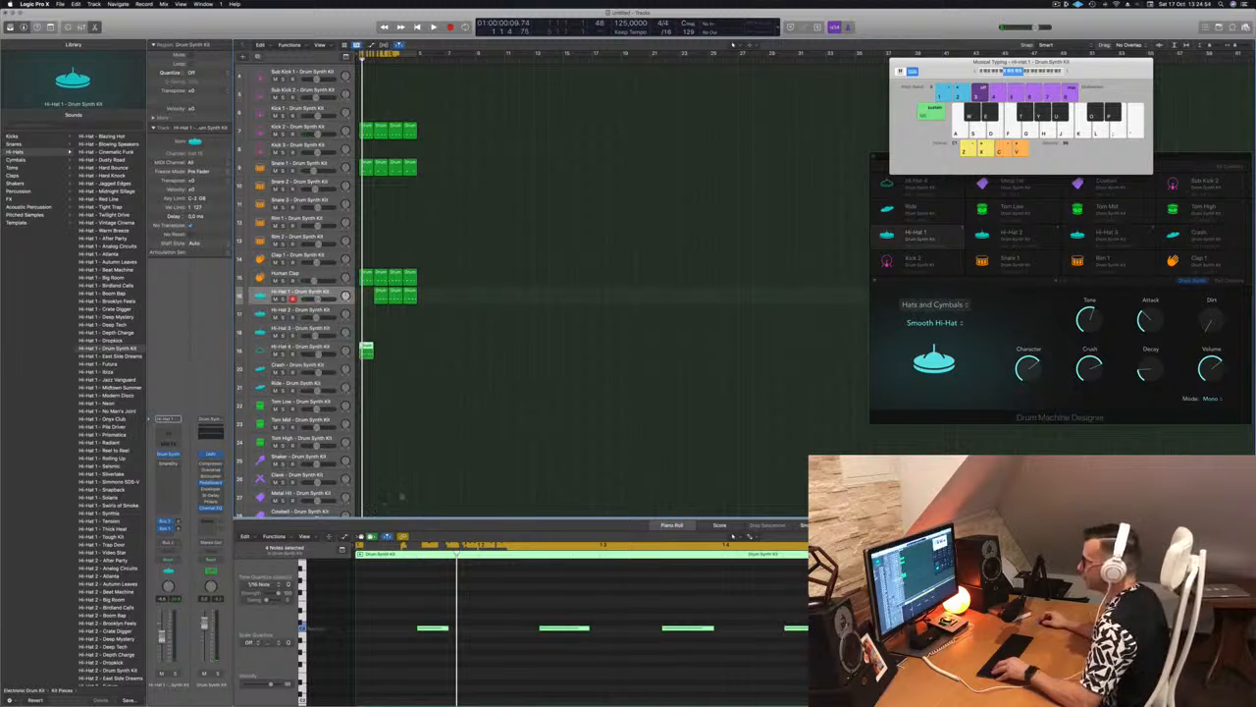
pyautogui.moveTo(381, 295); pyautogui.dragTo(367, 294)
pyautogui.moveTo(380, 587); pyautogui.dragTo(728, 664)
pyautogui.press('Delete')
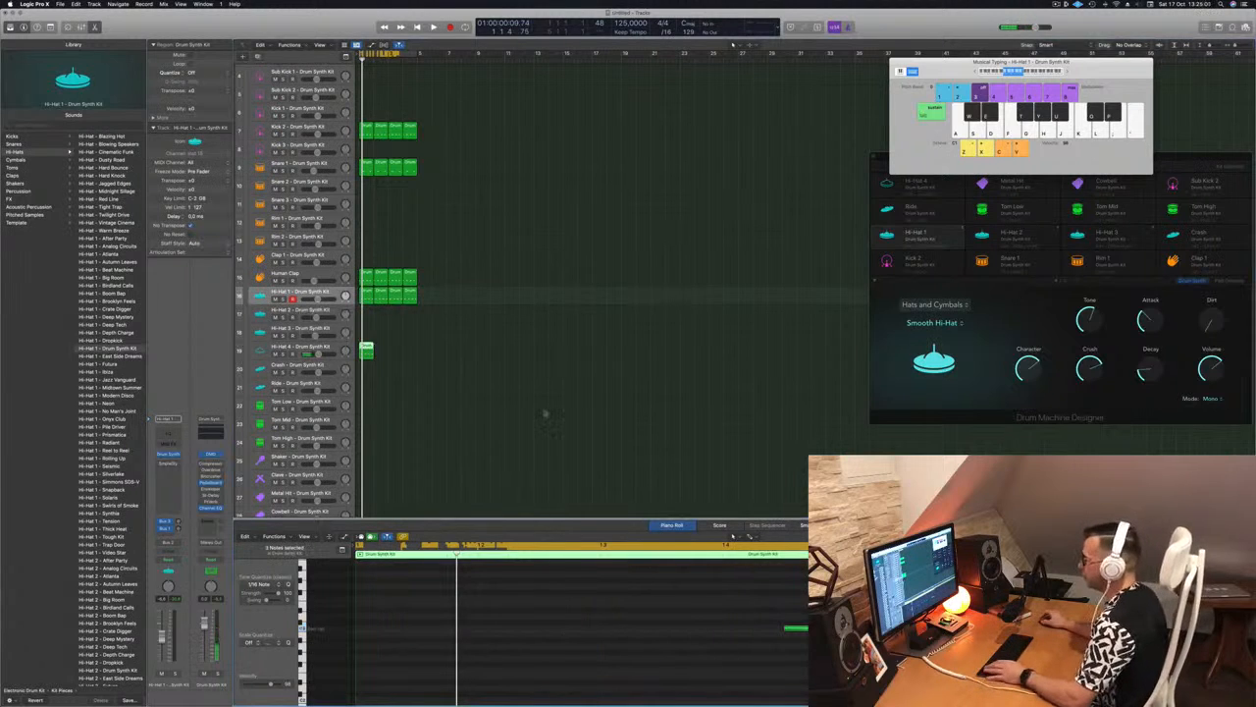
# Play the beat, copy the Hi-Hat 4 region to fill four bars, and select its track
pyautogui.press('space')
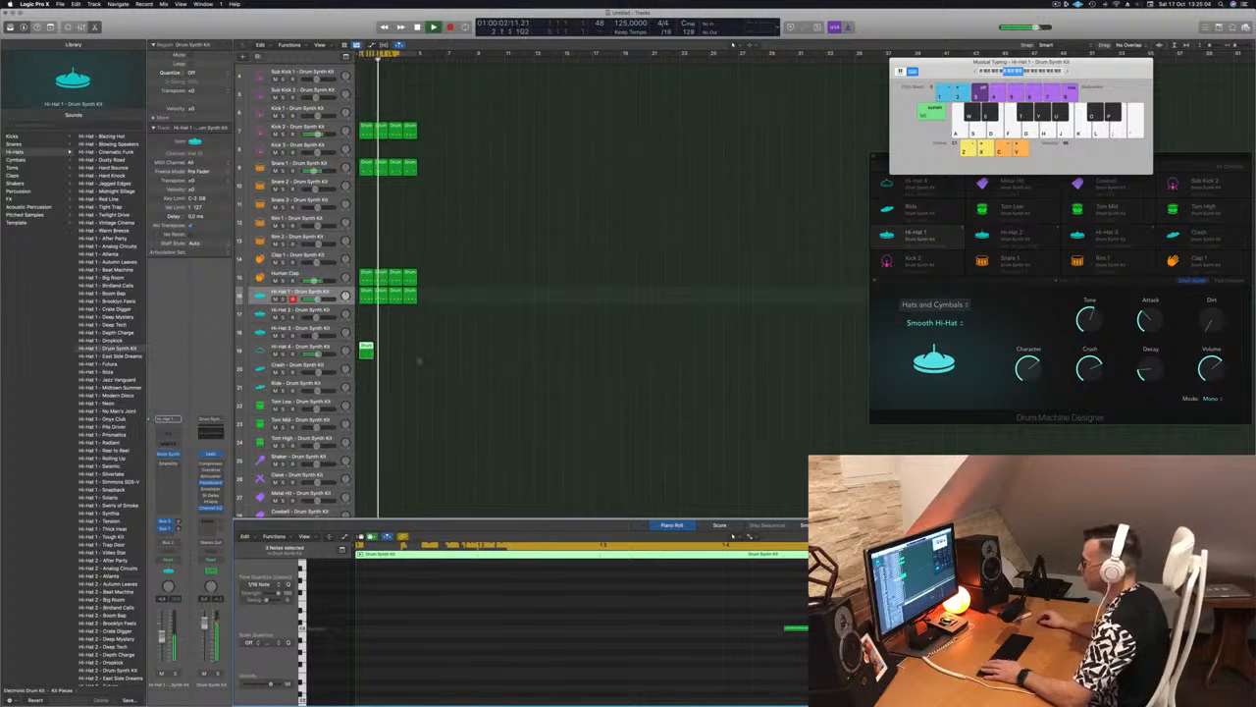
pyautogui.moveTo(368, 349); pyautogui.dragTo(398, 355)
pyautogui.click(314, 347)
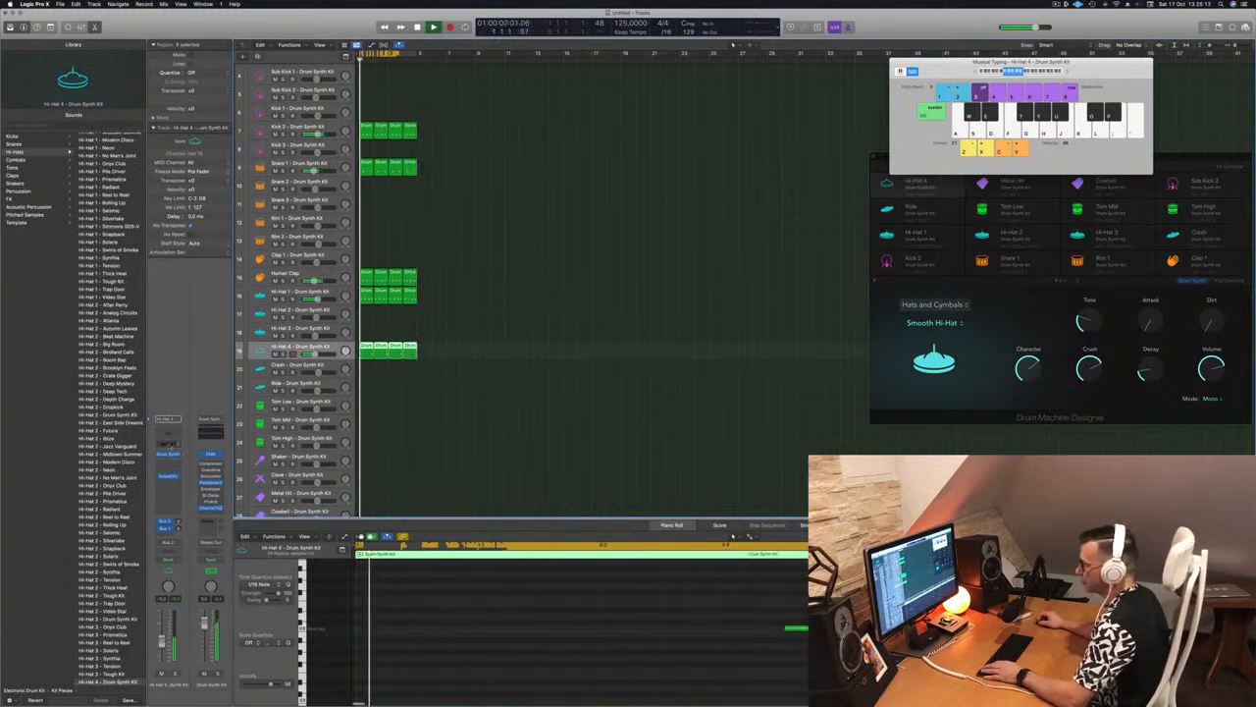
# Audition other models such as Sharp Hi-Hat and Bell Cymbal in Hi-Hat 4's Drum Synth, and return to Smooth Hi-Hat
pyautogui.click(169, 455)
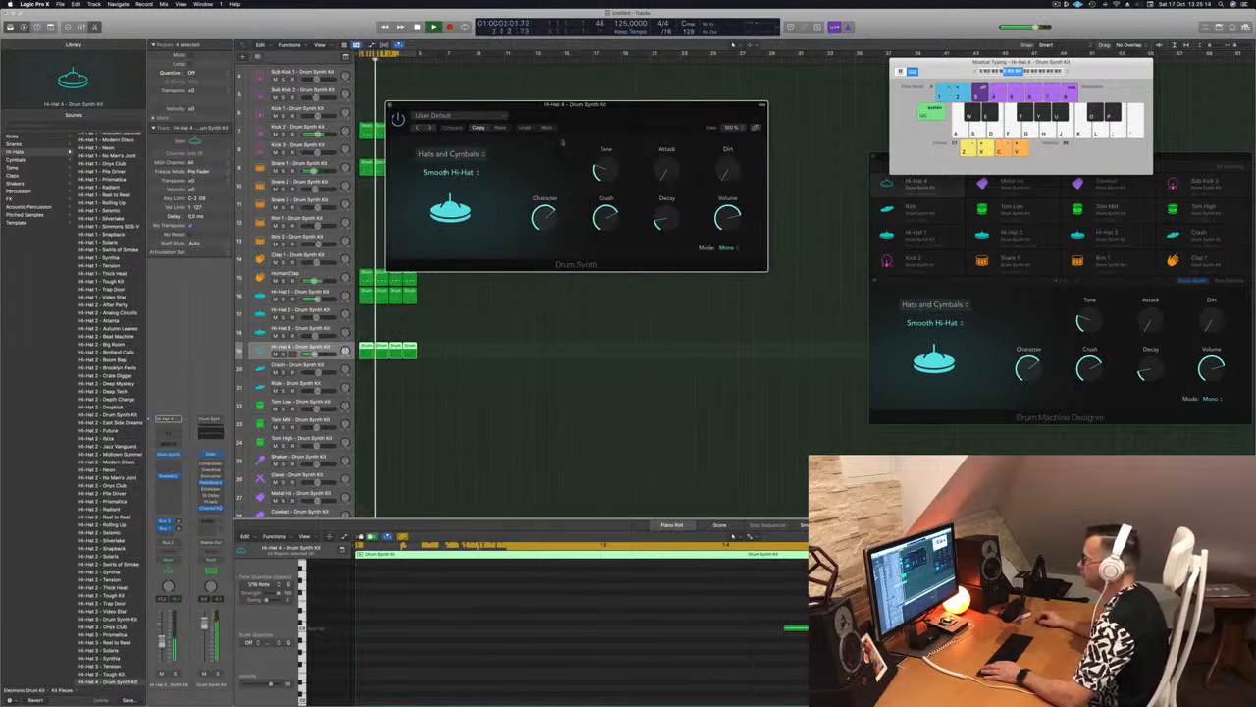
pyautogui.click(475, 172)
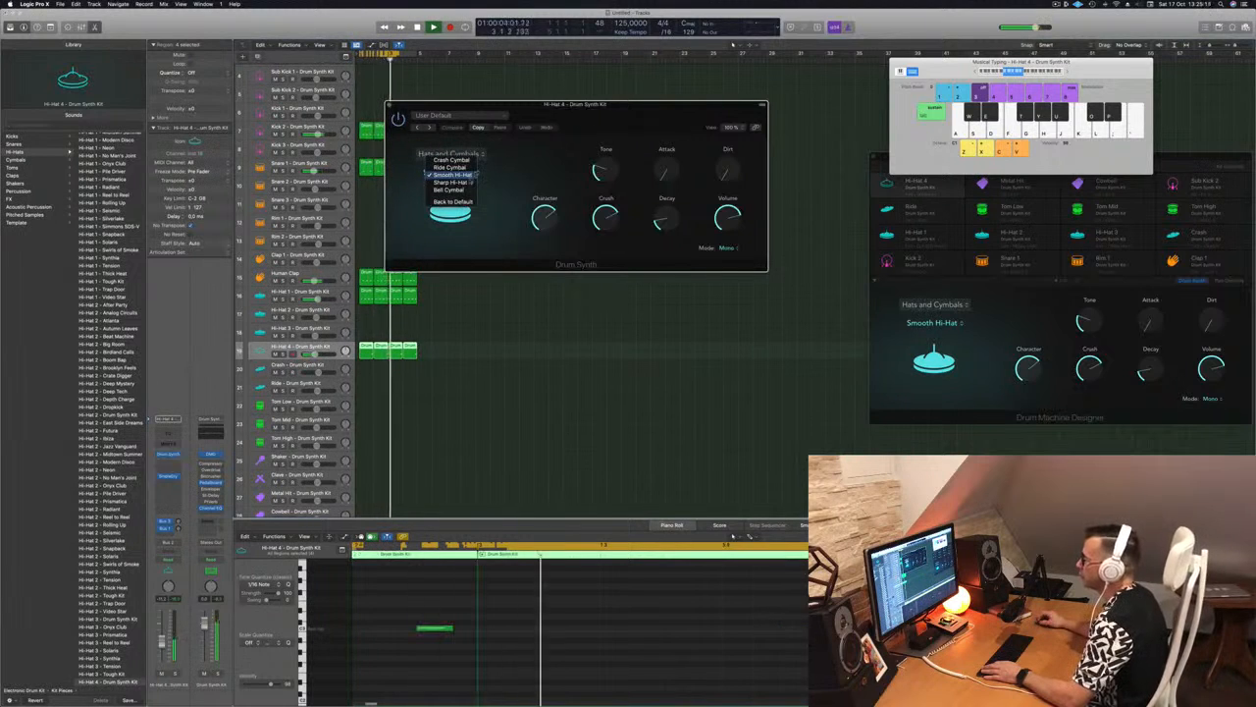
pyautogui.click(460, 183)
pyautogui.click(473, 171)
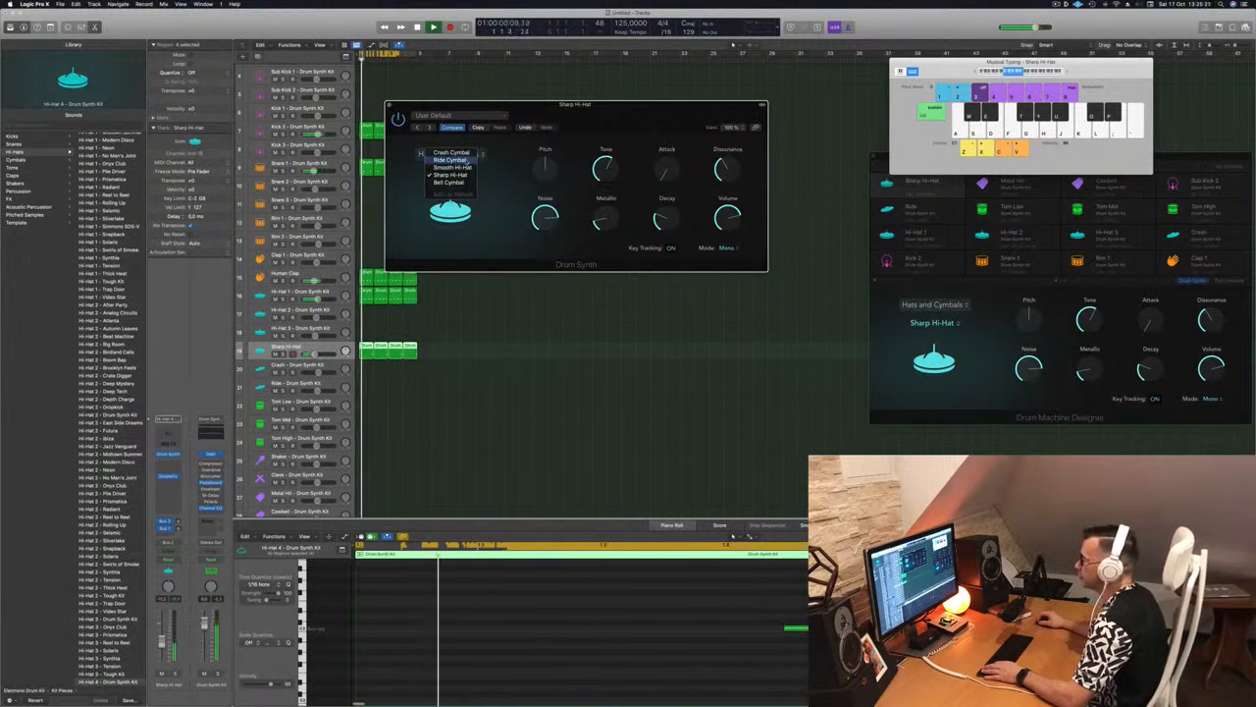
pyautogui.click(451, 152)
pyautogui.click(474, 173)
pyautogui.click(466, 205)
pyautogui.click(466, 177)
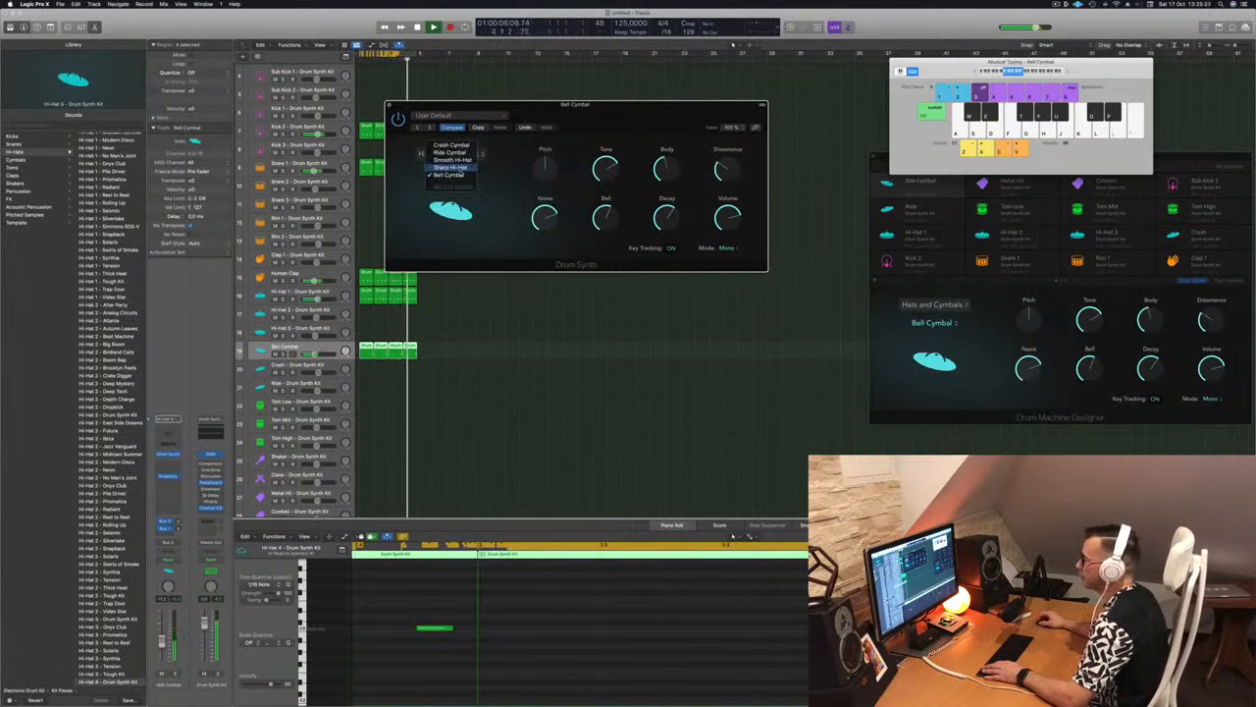
pyautogui.click(449, 167)
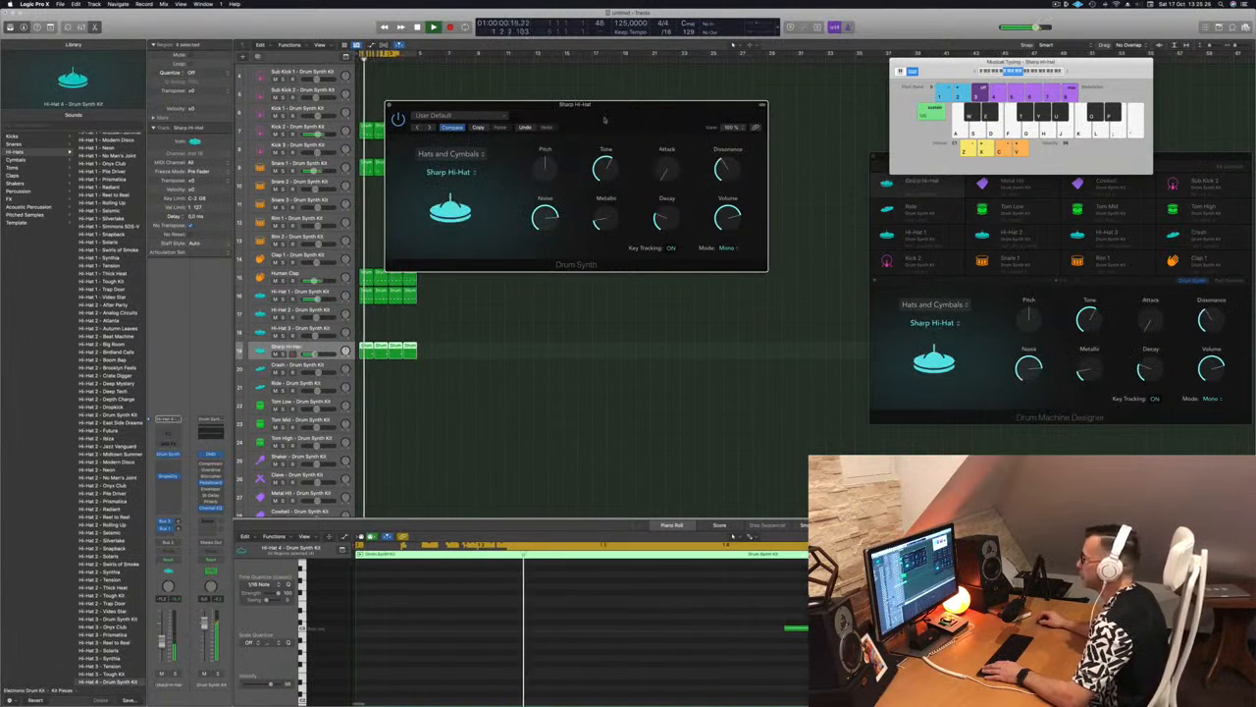
pyautogui.moveTo(608, 120); pyautogui.dragTo(528, 177)
pyautogui.click(373, 229)
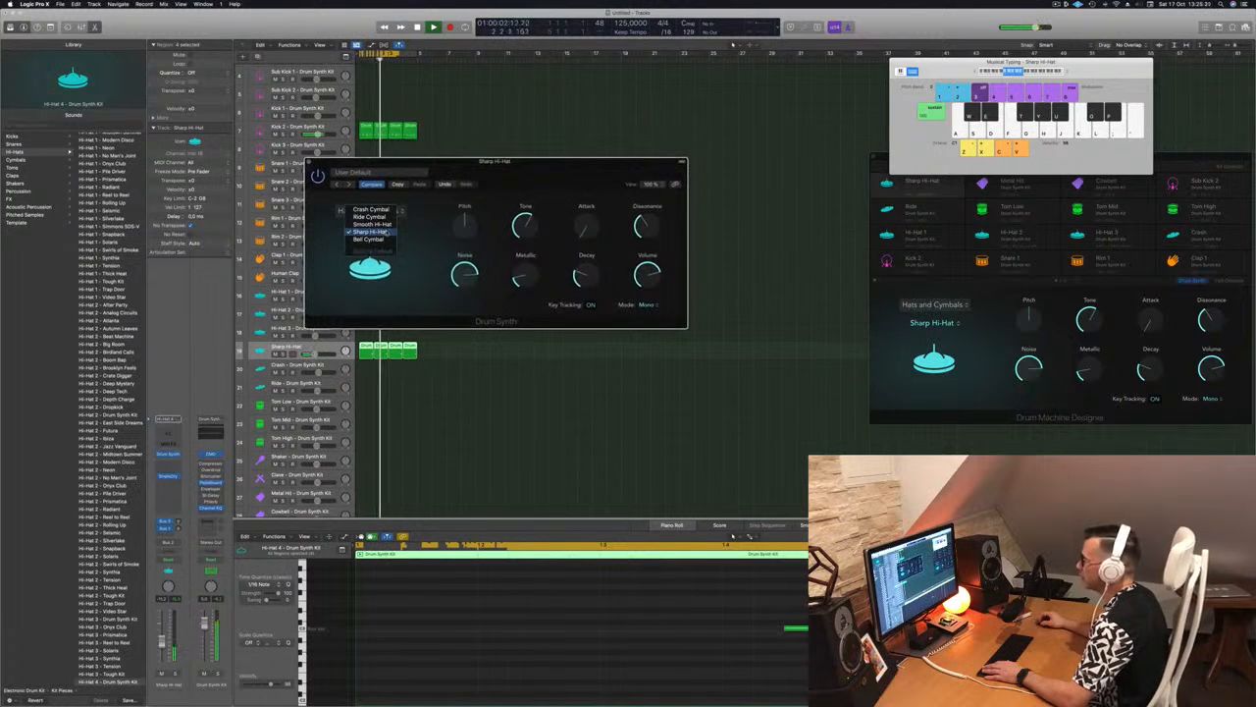
pyautogui.click(388, 224)
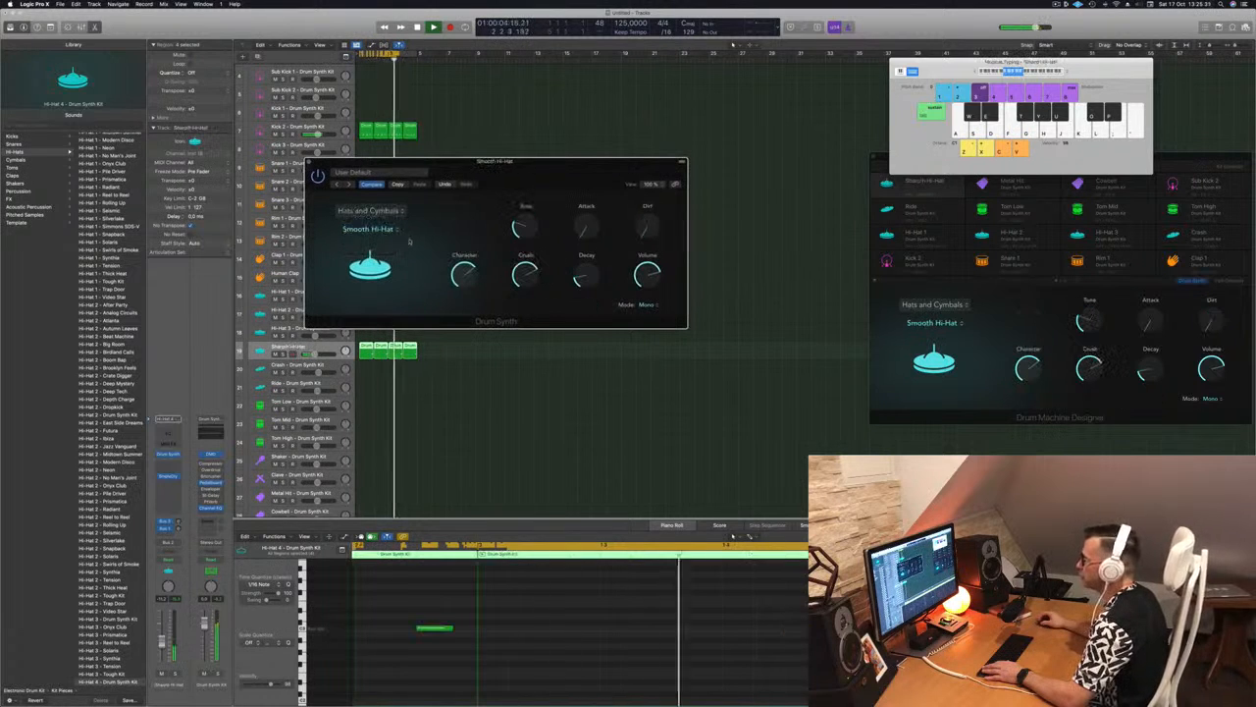
# Try the Smooth Hi-Hat's Decay at 0%, show its four regions' notes together, and set Decay to about 34%
pyautogui.moveTo(583, 275); pyautogui.dragTo(586, 276)
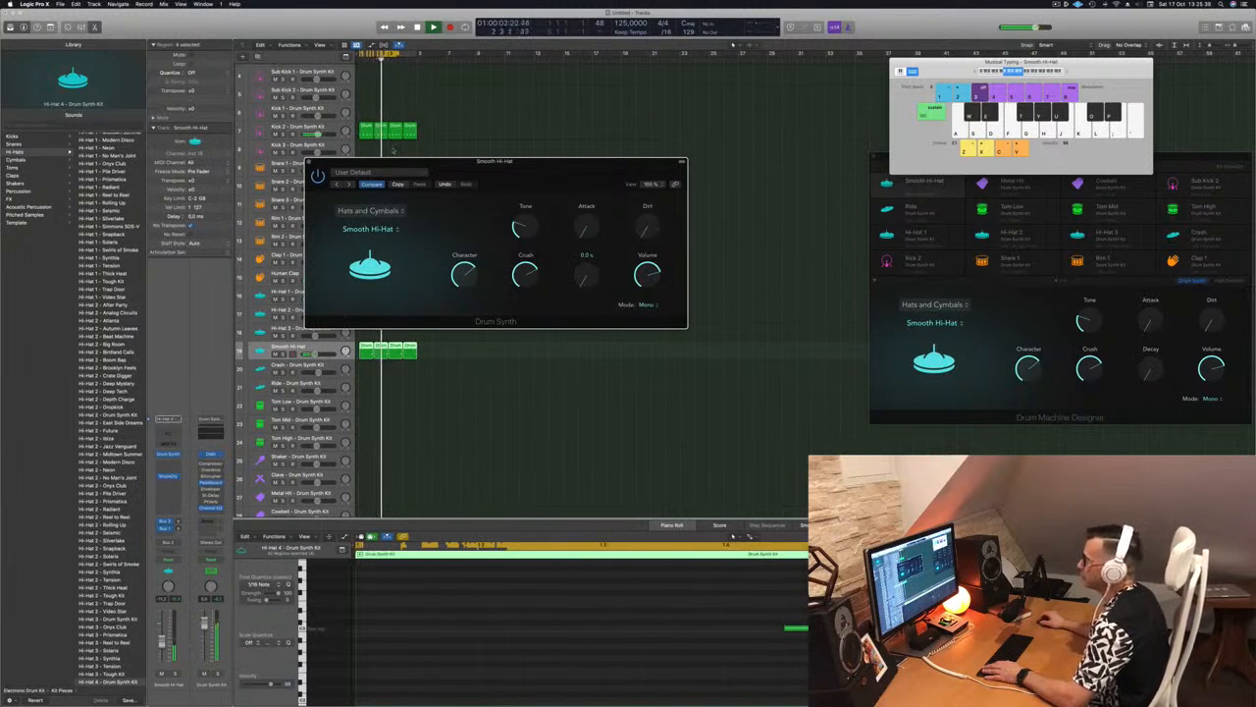
pyautogui.click(308, 161)
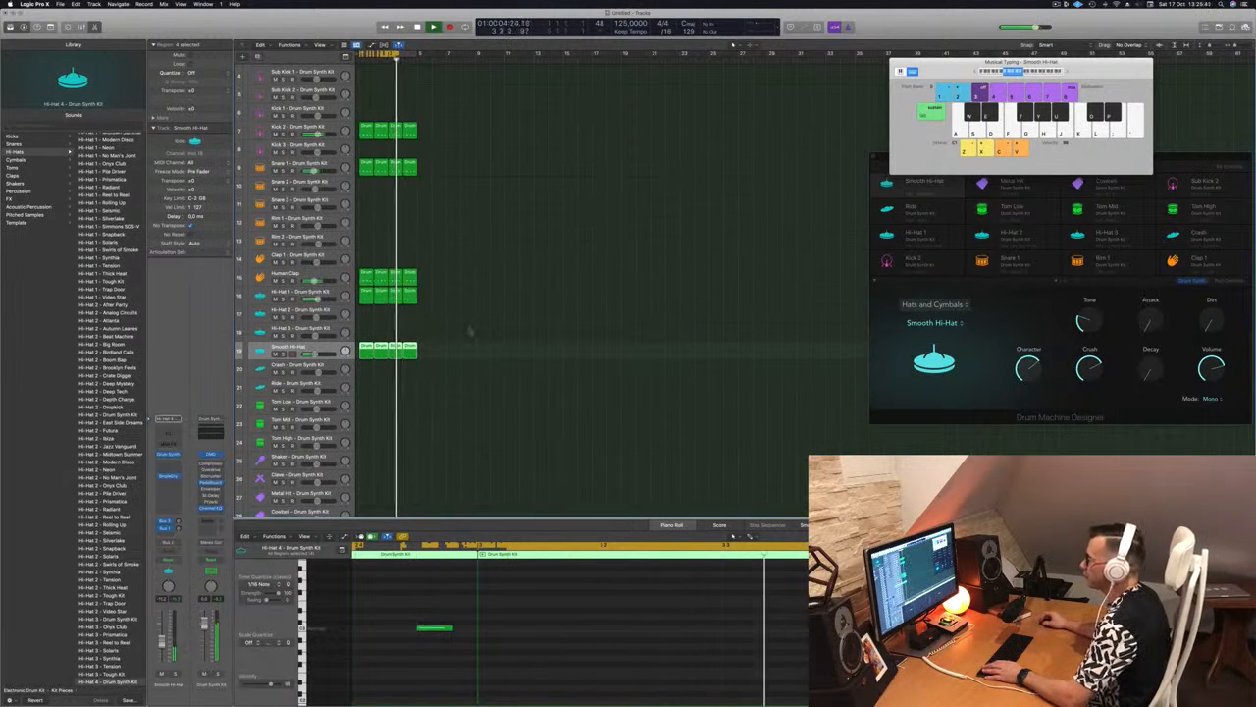
pyautogui.moveTo(430, 364); pyautogui.dragTo(365, 350)
pyautogui.scroll(-2, 600, 616)
pyautogui.scroll(-4, 607, 614)
pyautogui.click(608, 614)
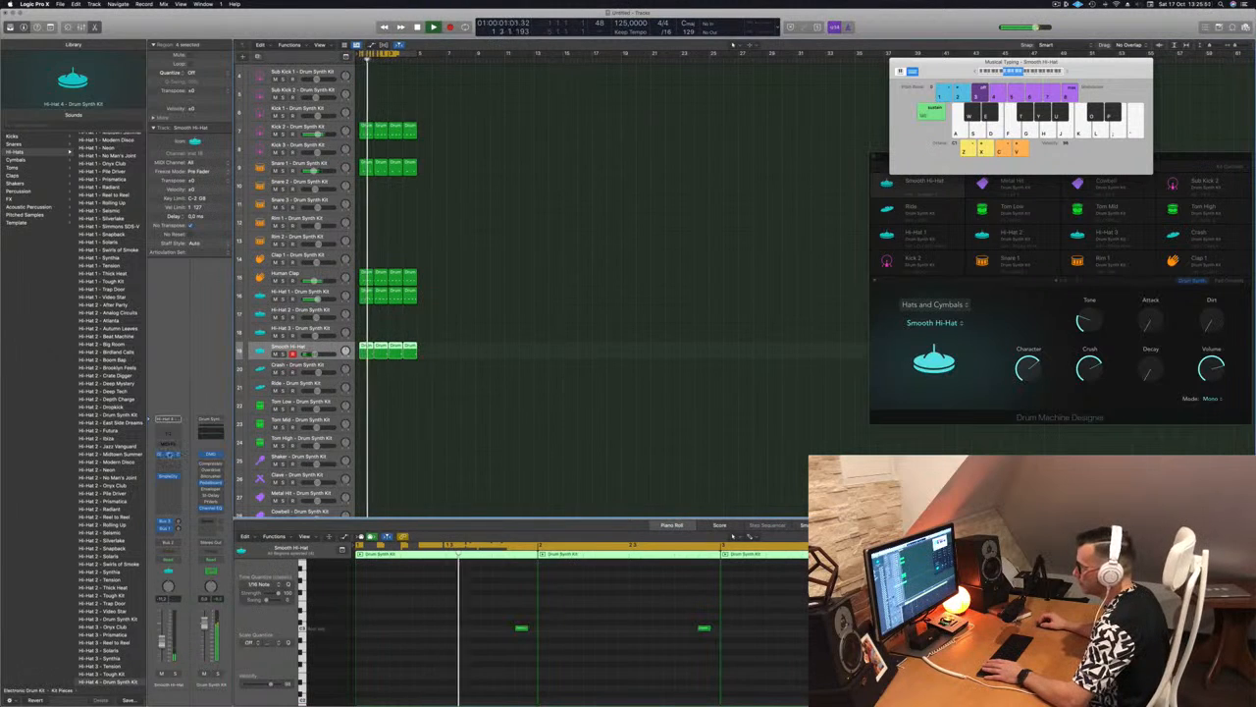
pyautogui.click(168, 454)
pyautogui.moveTo(586, 278); pyautogui.dragTo(592, 260)
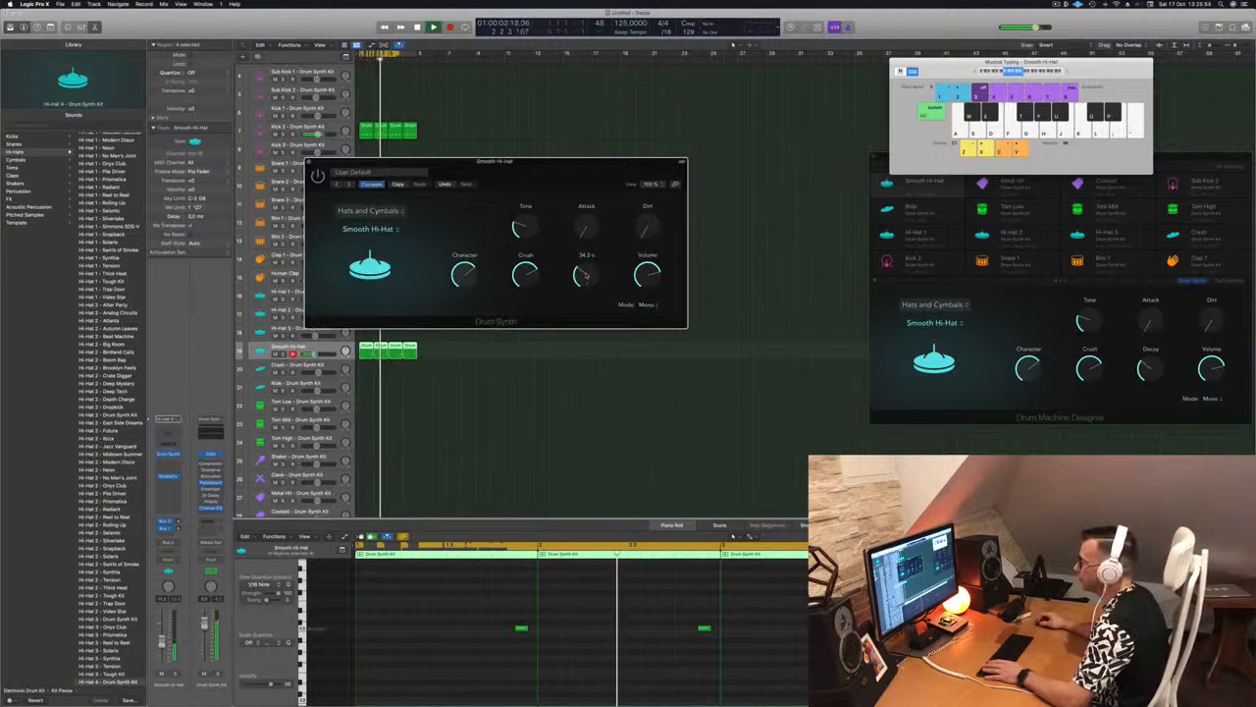
# Try the Smooth Hi-Hat's Attack at 100% and about 67%, return it to minimum, and close the instrument window
pyautogui.moveTo(566, 177); pyautogui.dragTo(634, 177)
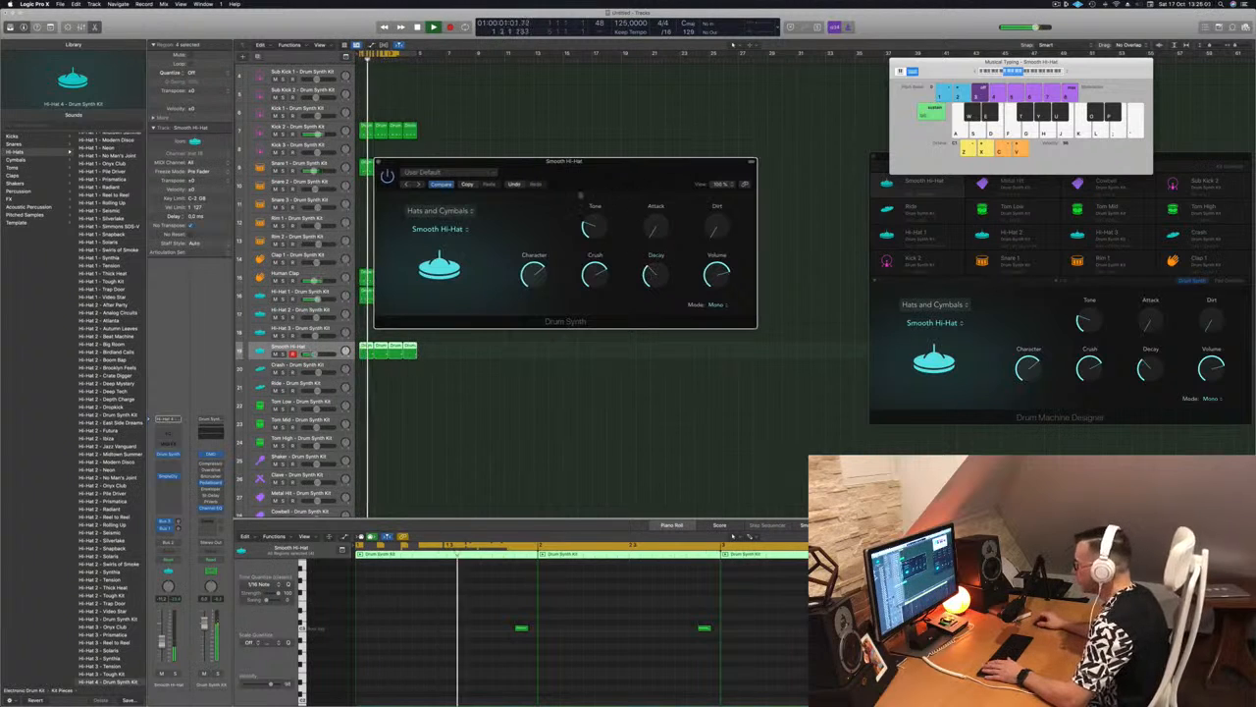
pyautogui.moveTo(655, 231); pyautogui.dragTo(656, 226)
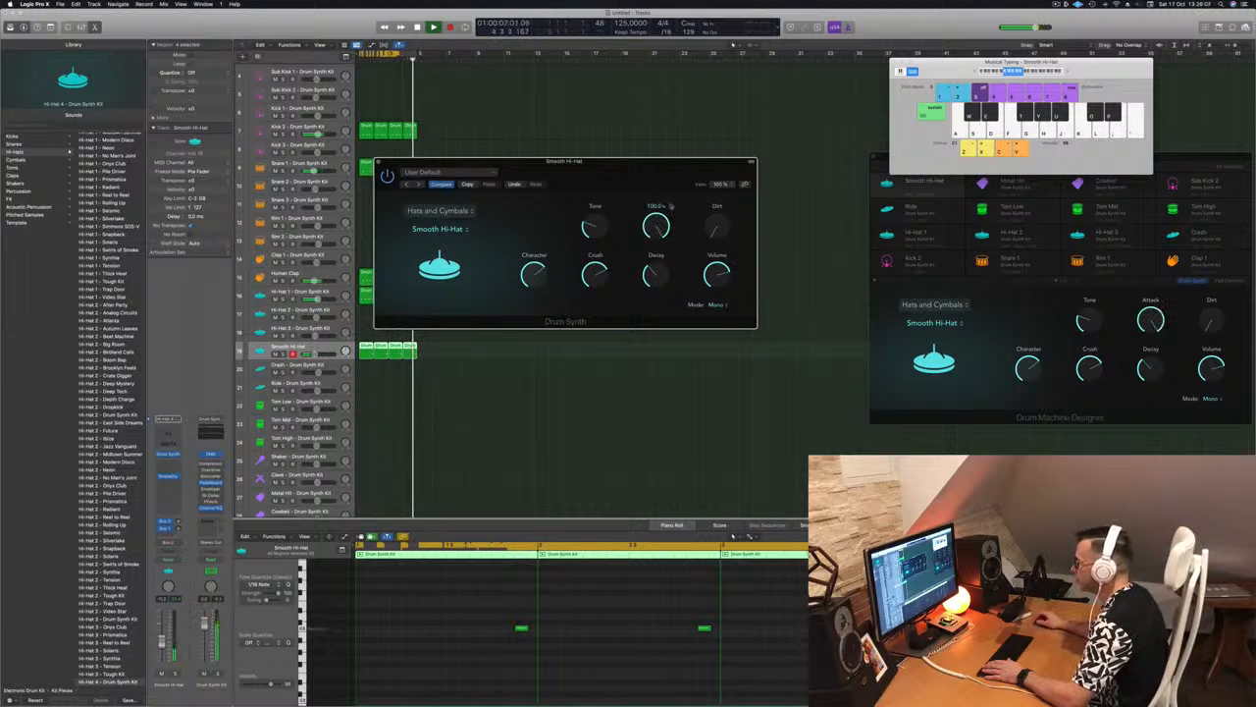
pyautogui.moveTo(658, 230); pyautogui.dragTo(670, 314)
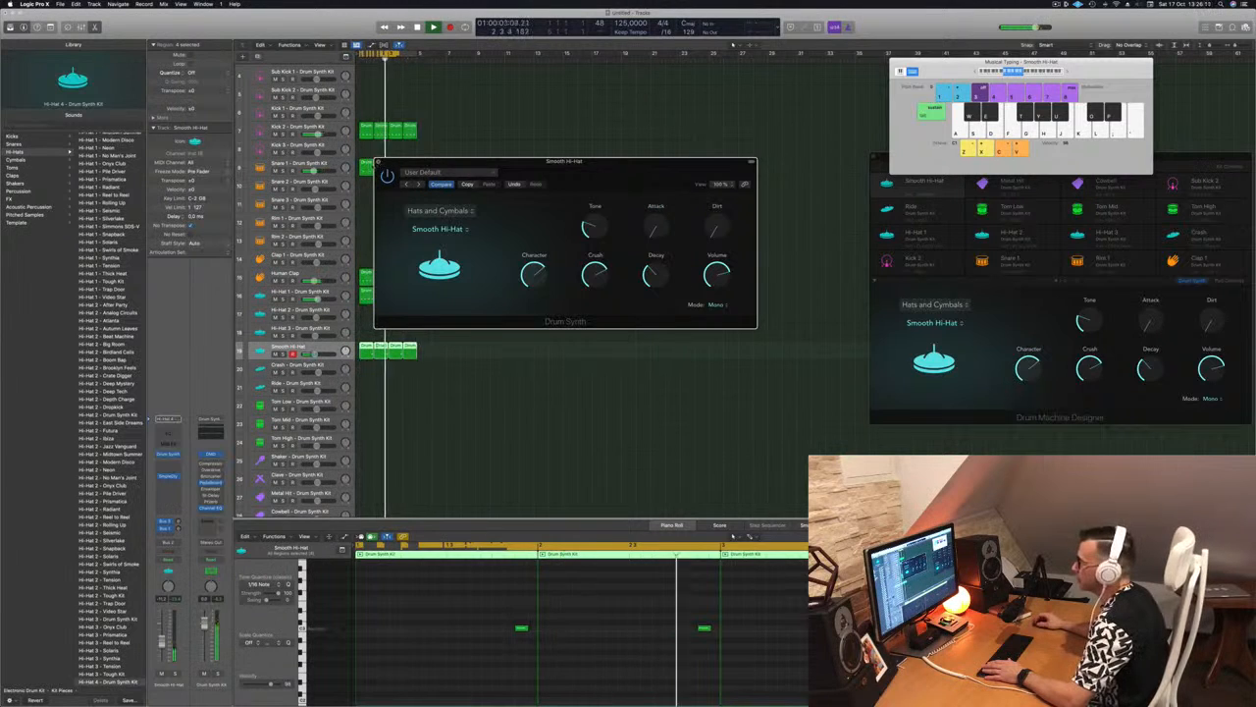
pyautogui.click(378, 162)
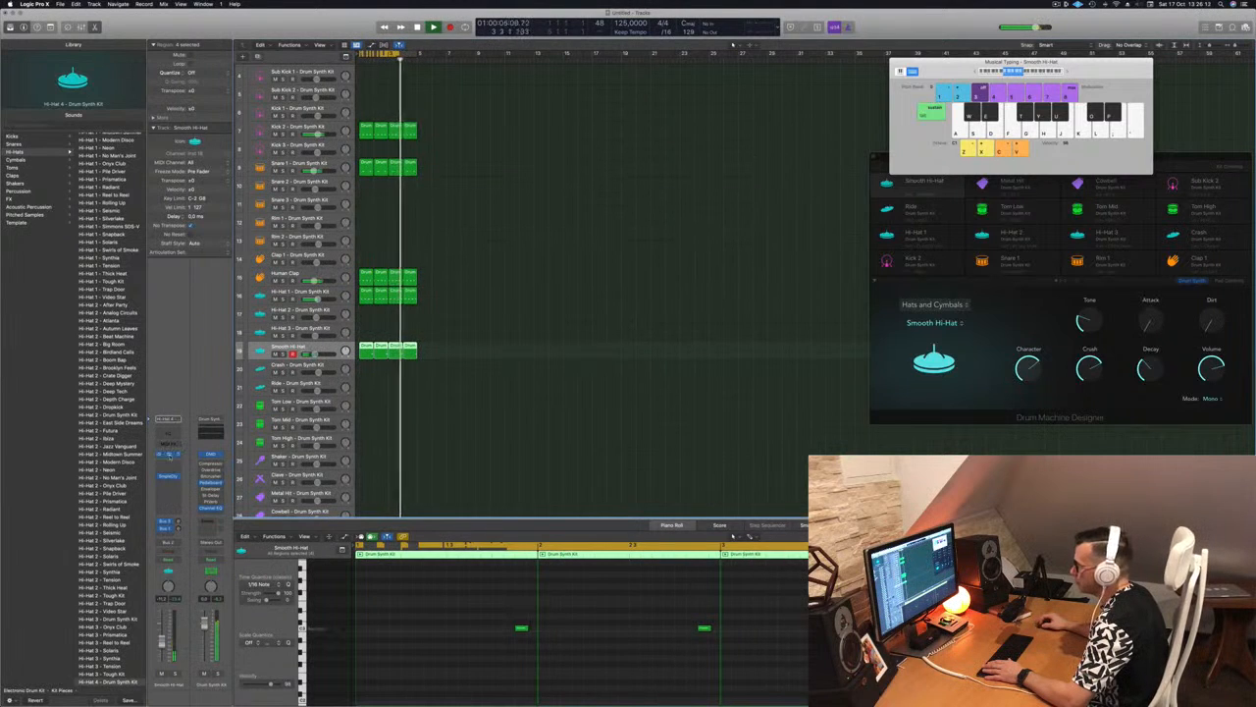
pyautogui.click(170, 456)
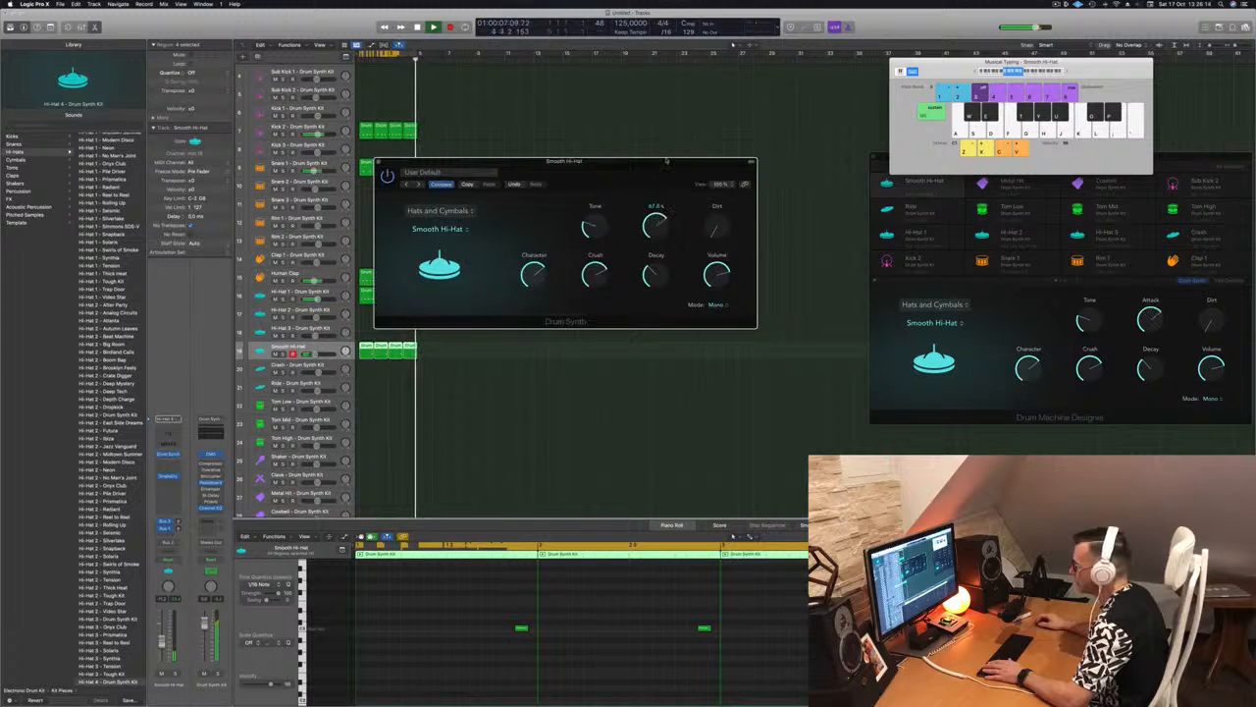
pyautogui.moveTo(667, 161); pyautogui.dragTo(669, 300)
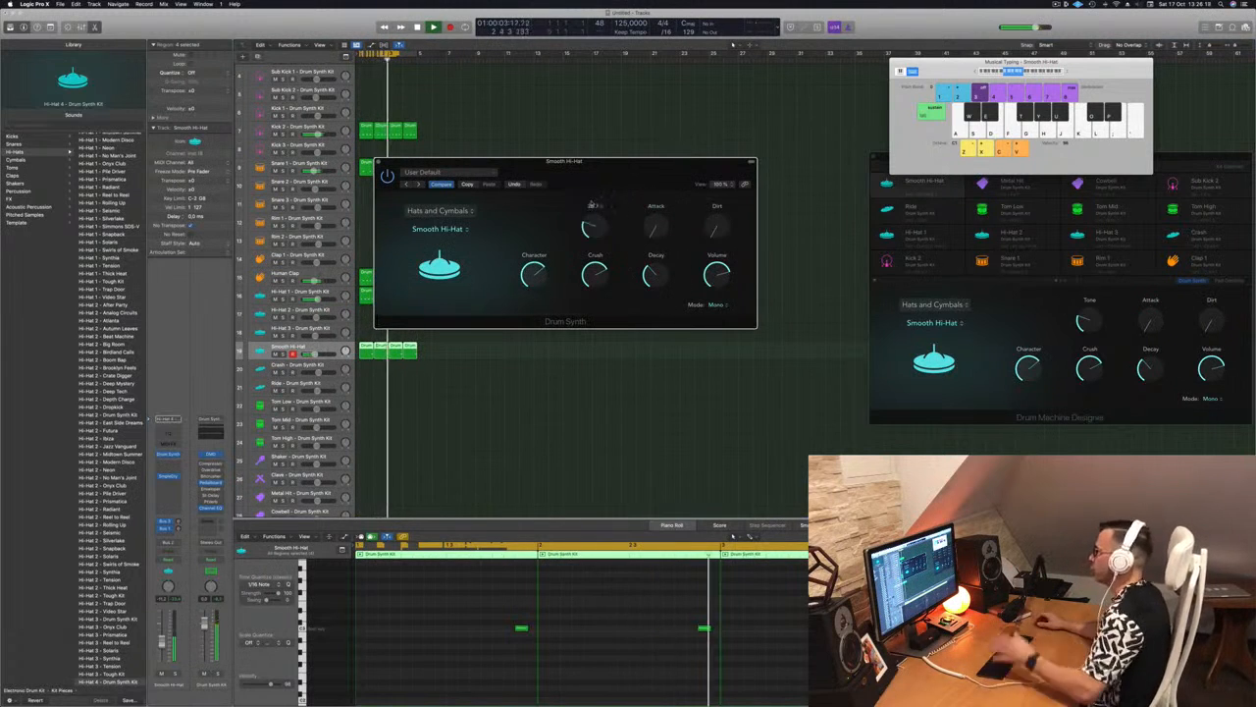
pyautogui.click(379, 163)
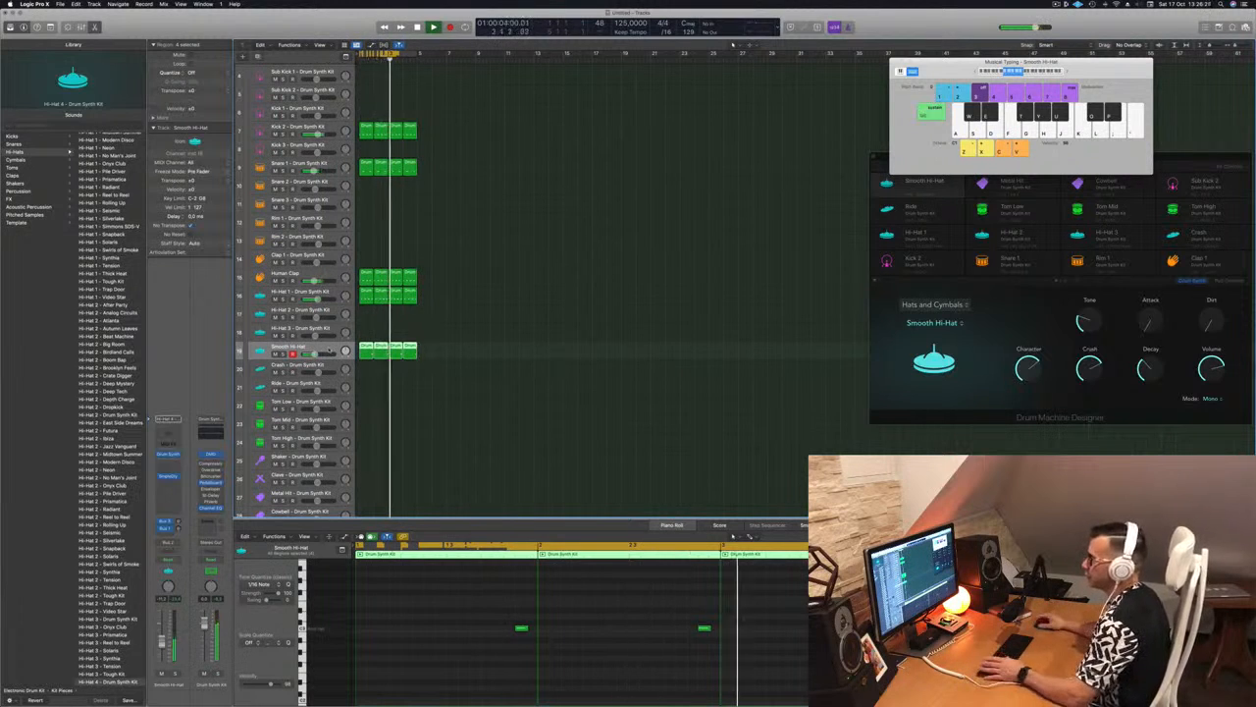
# Copy the first Human Clap region to the Crash track, delete all notes but the first, and select the Crash track during playback
pyautogui.scroll(-2, 471, 383)
pyautogui.scroll(-1, 475, 294)
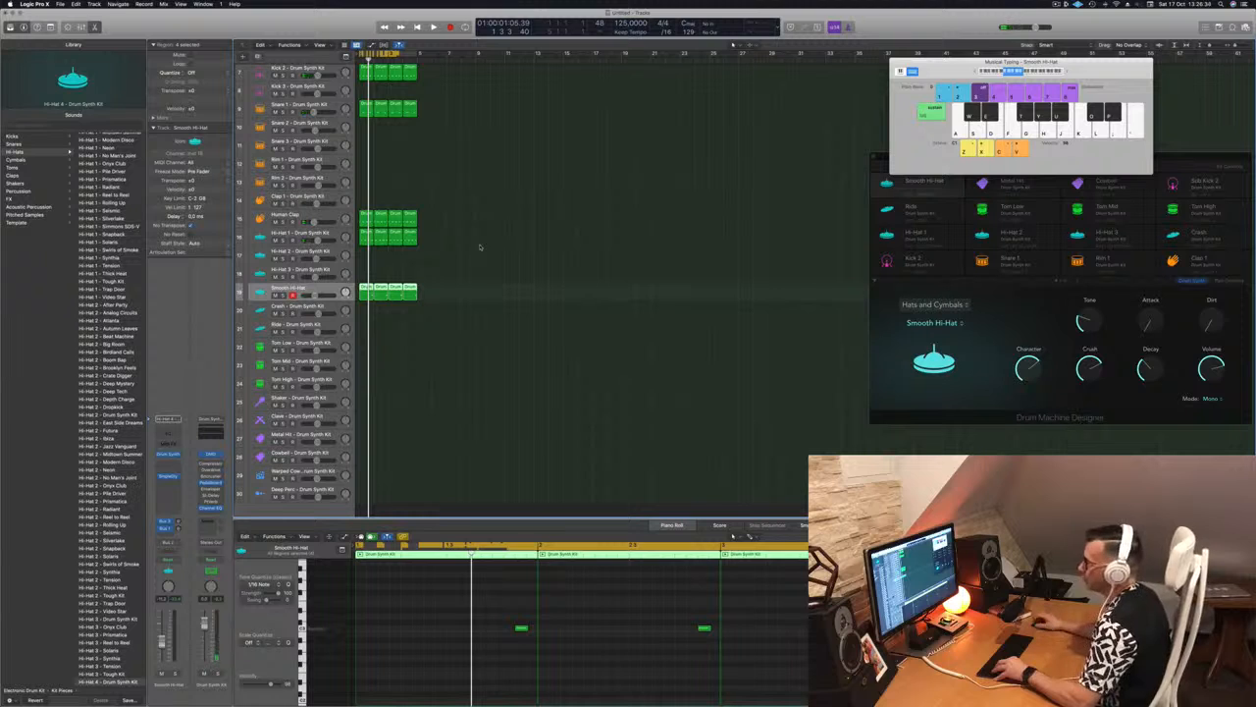
pyautogui.click(362, 217)
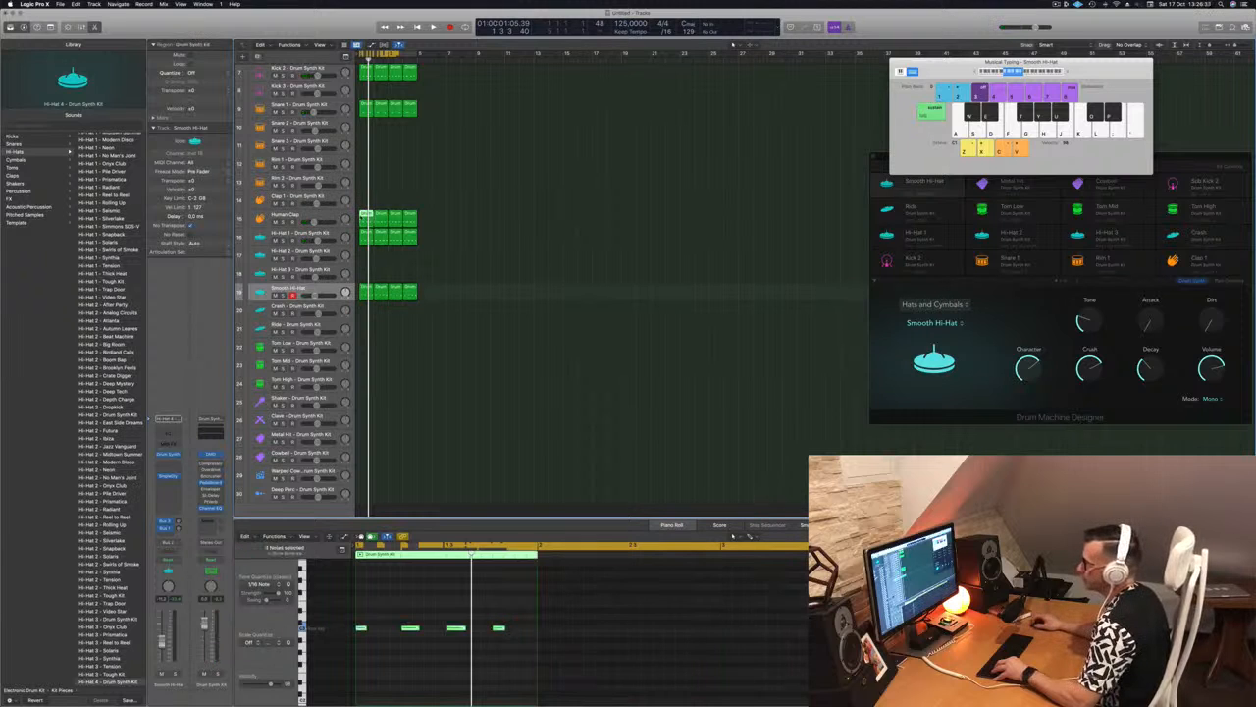
pyautogui.moveTo(364, 218); pyautogui.dragTo(364, 311)
pyautogui.moveTo(385, 604); pyautogui.dragTo(536, 652)
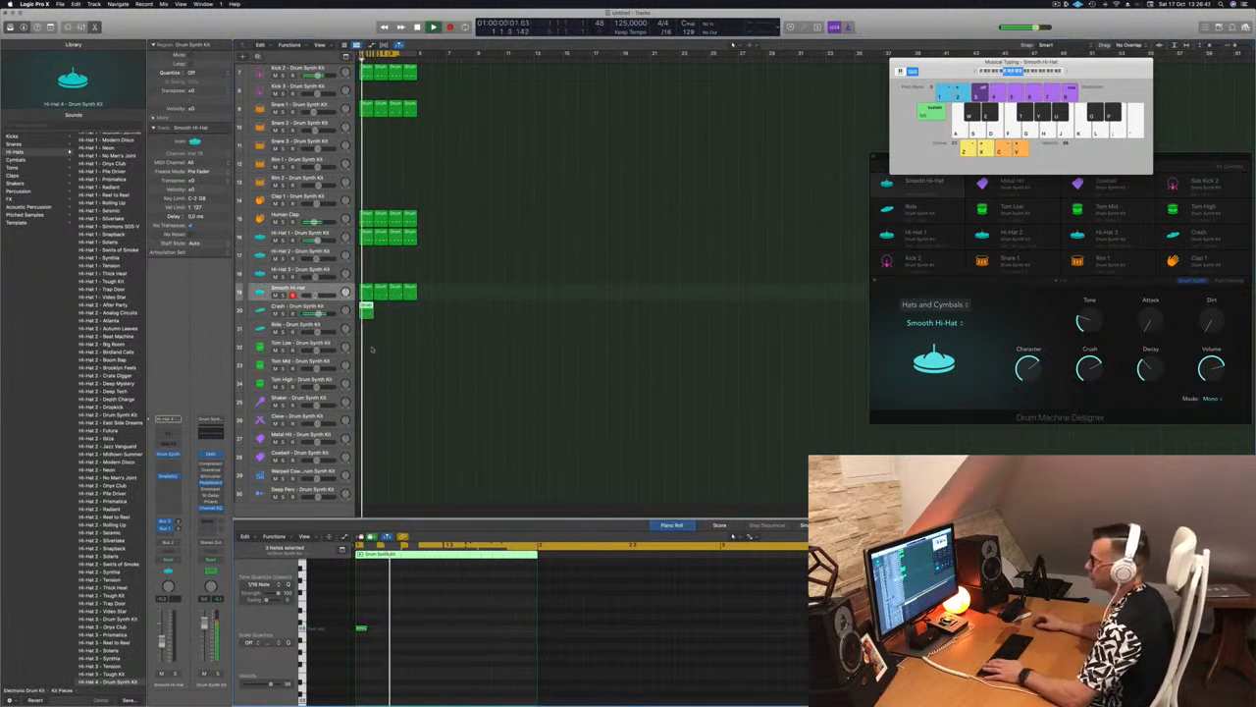
pyautogui.press('Down')
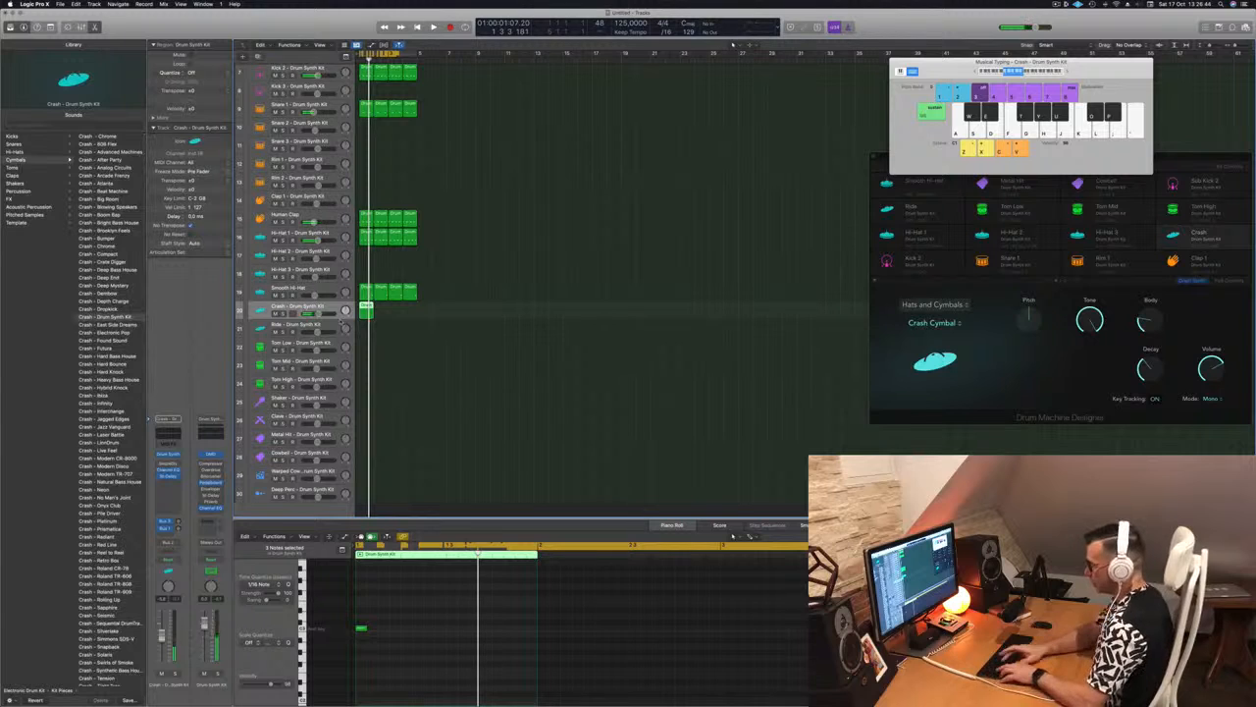
# Select all regions and repeat them three times to extend the beat to sixteen bars
pyautogui.press('super+a')
pyautogui.press('super+r')
pyautogui.press('super+r')
pyautogui.press('super+r')
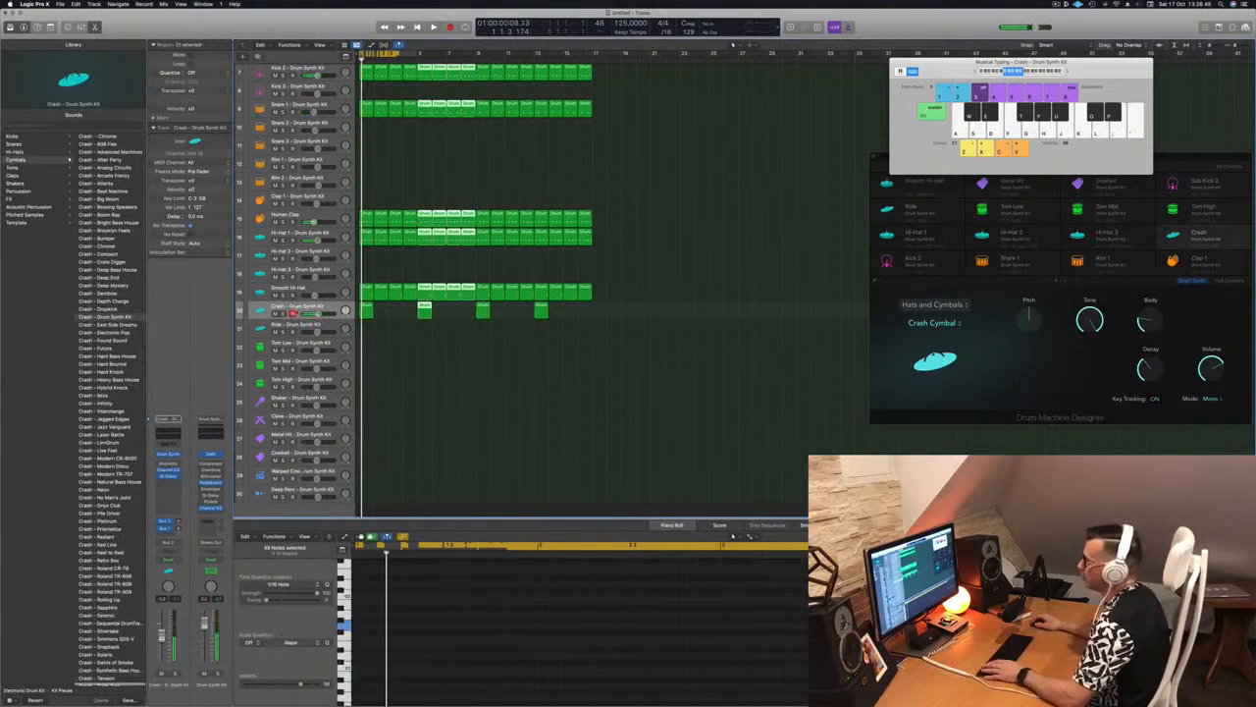
# Try the Ride Cymbal sound on the Crash track's instrument, return it to Crash Cymbal, and raise its Body
pyautogui.click(169, 455)
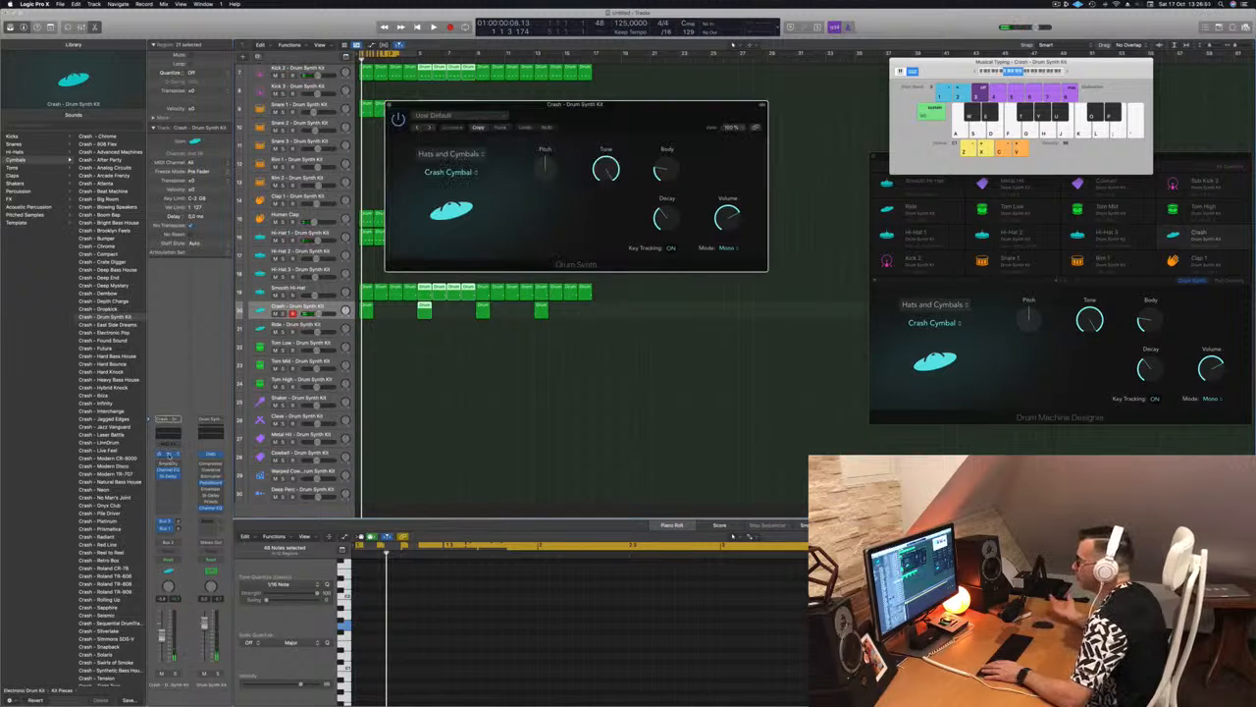
pyautogui.click(456, 154)
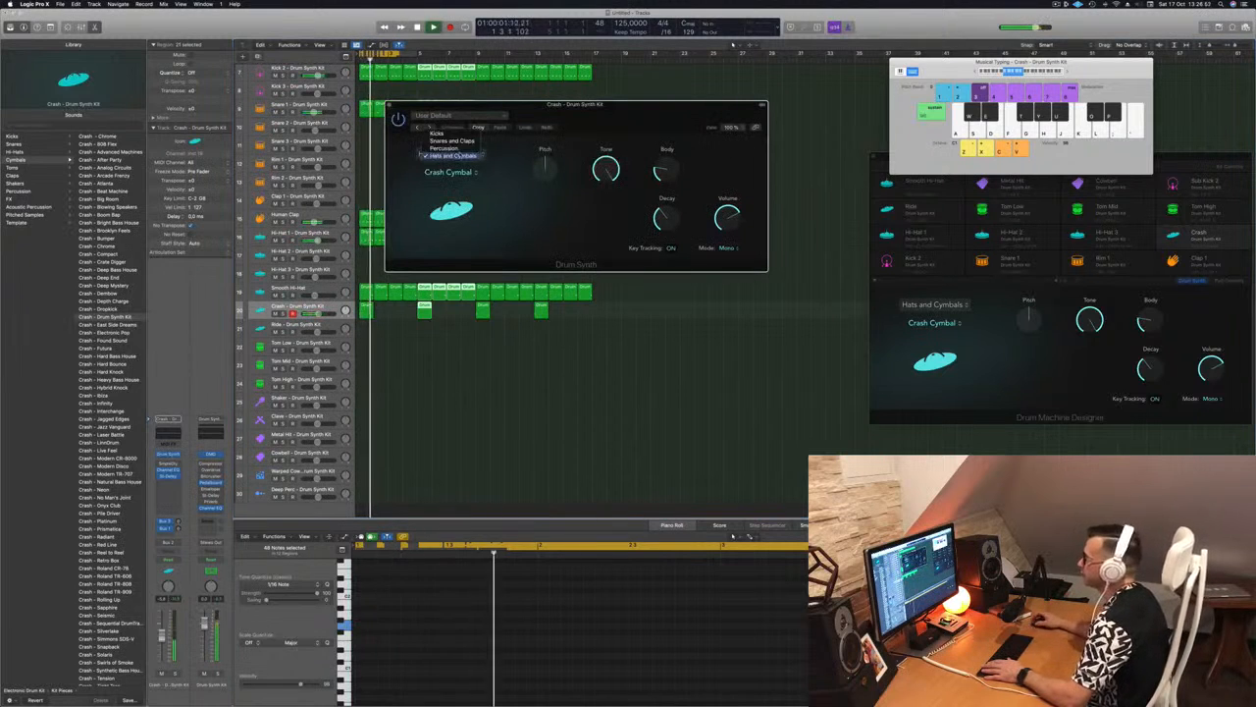
pyautogui.click(455, 156)
pyautogui.click(450, 172)
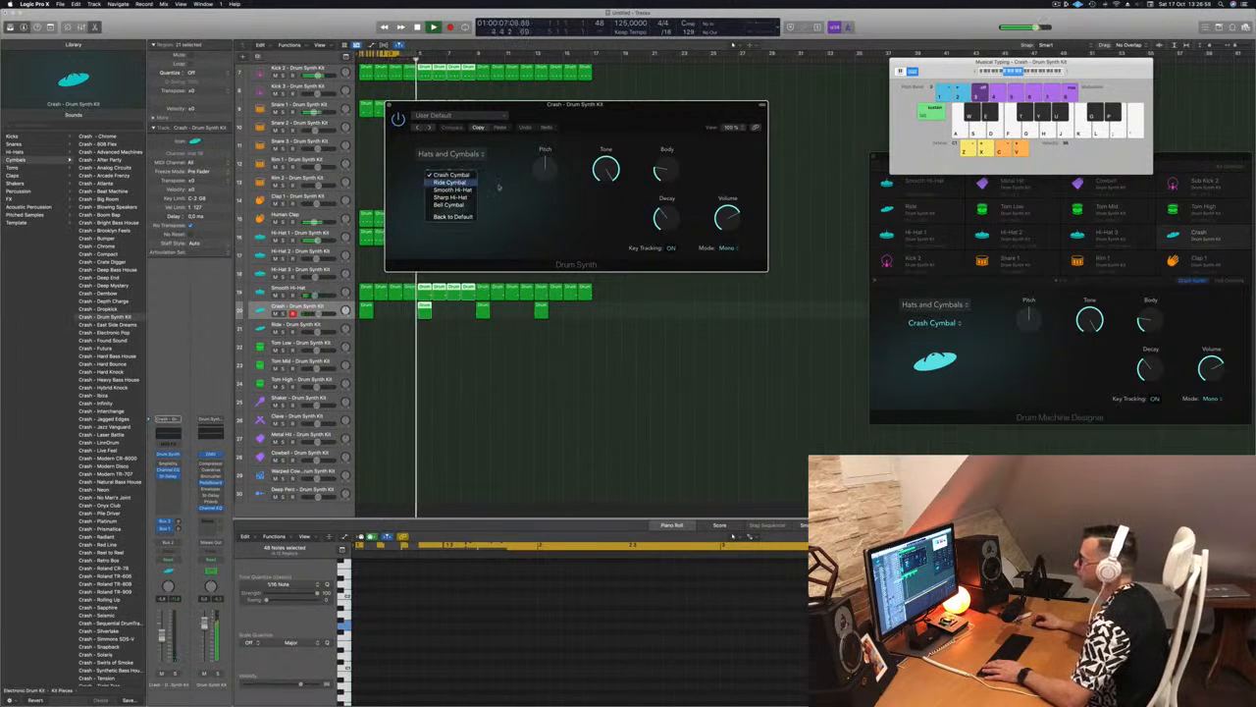
pyautogui.click(453, 182)
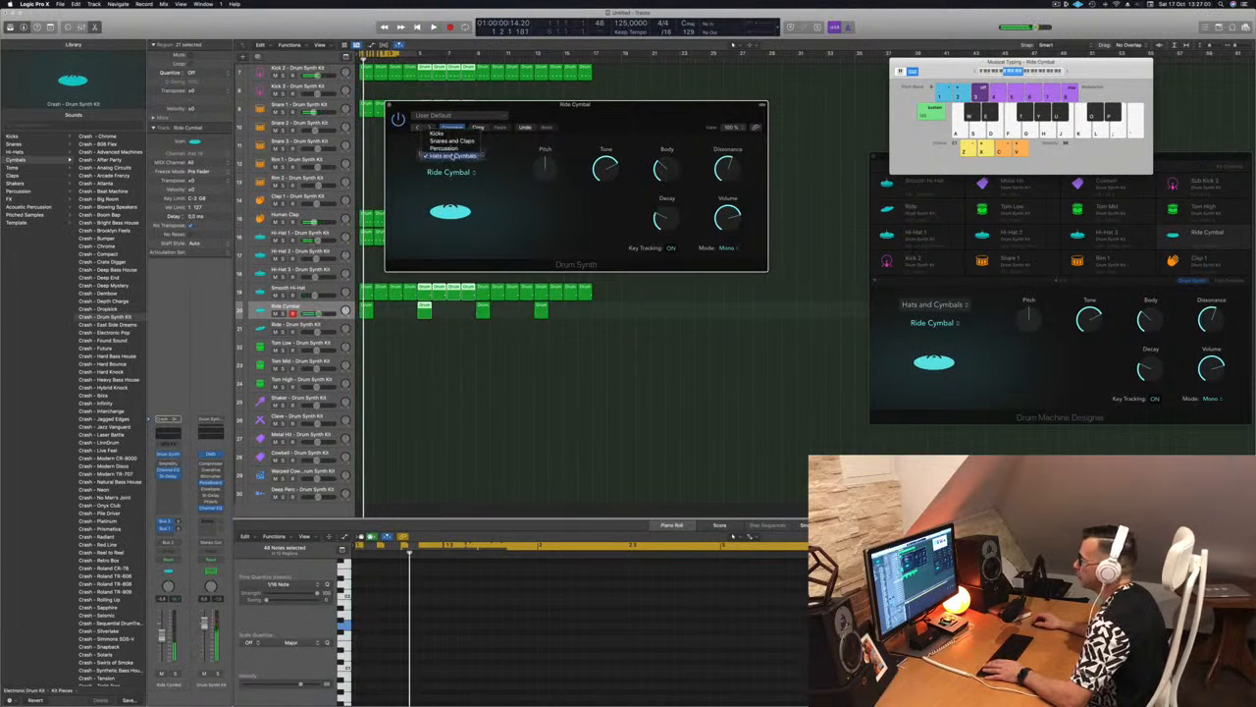
pyautogui.click(482, 201)
pyautogui.click(459, 176)
pyautogui.click(452, 166)
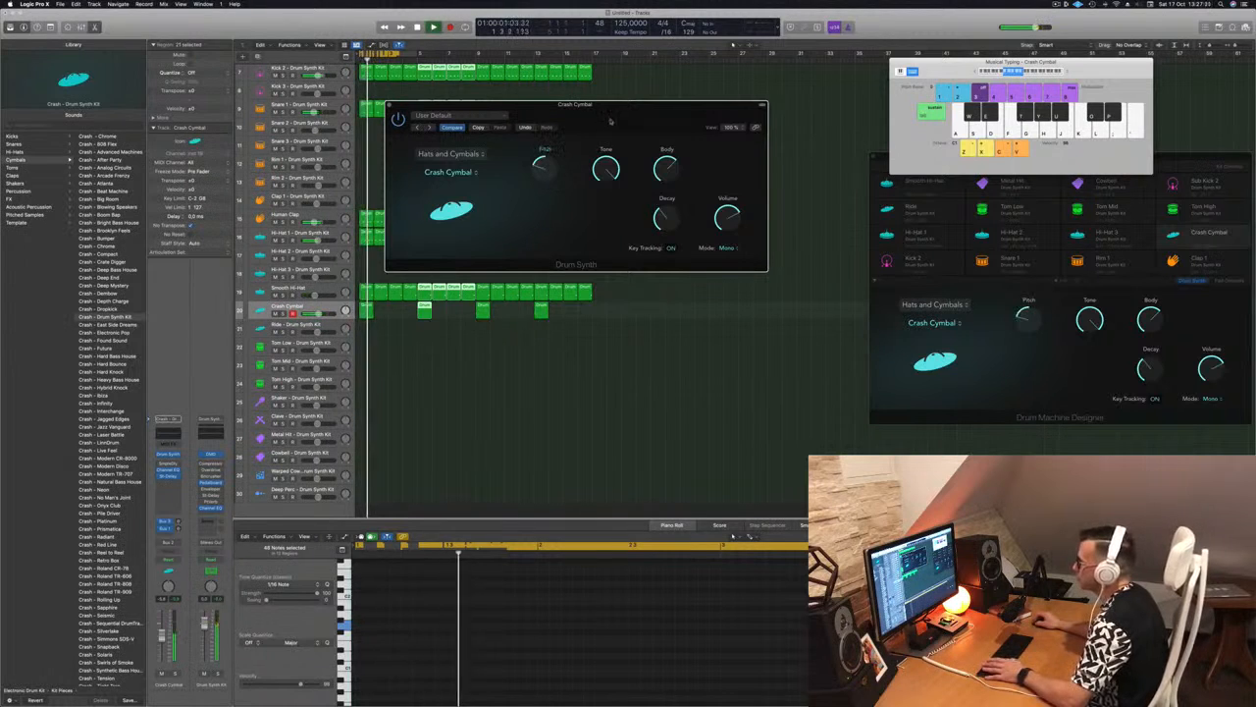
# Return the Crash Cymbal's Pitch to centre, select the track's first region, and close the instrument window
pyautogui.moveTo(610, 122); pyautogui.dragTo(629, 120)
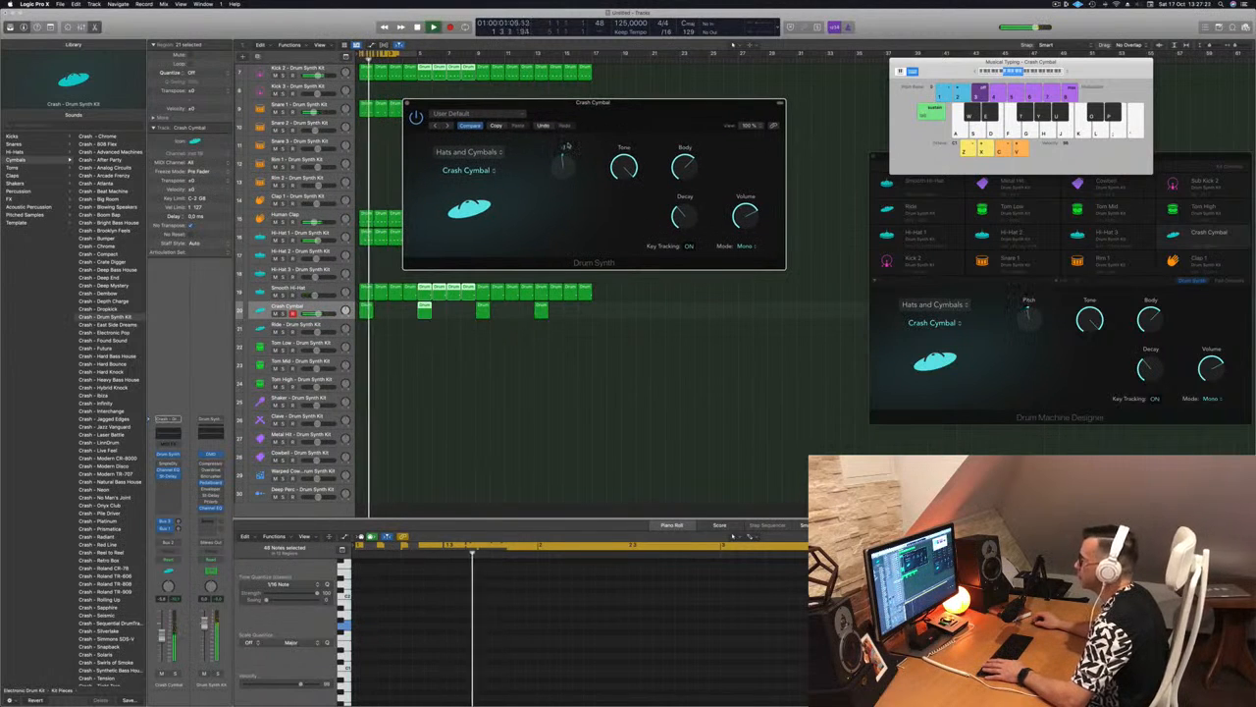
pyautogui.moveTo(629, 115); pyautogui.dragTo(750, 114)
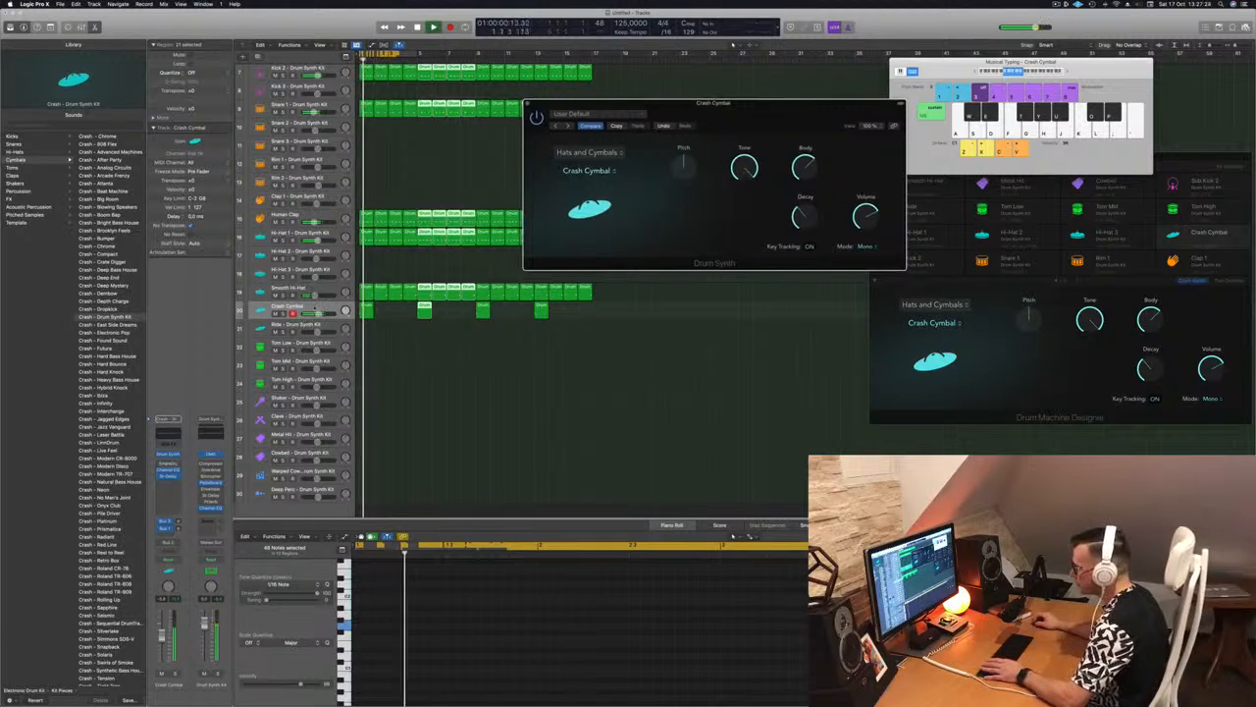
pyautogui.click(367, 311)
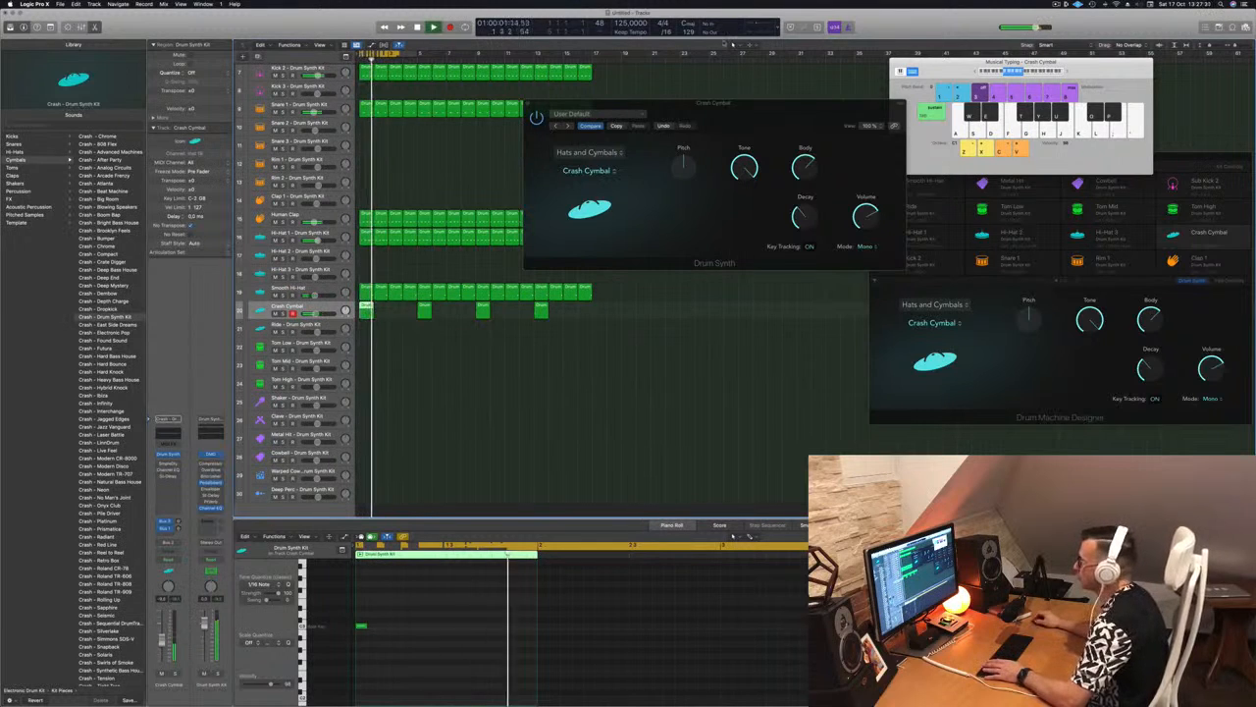
pyautogui.moveTo(748, 109); pyautogui.dragTo(535, 115)
pyautogui.click(502, 113)
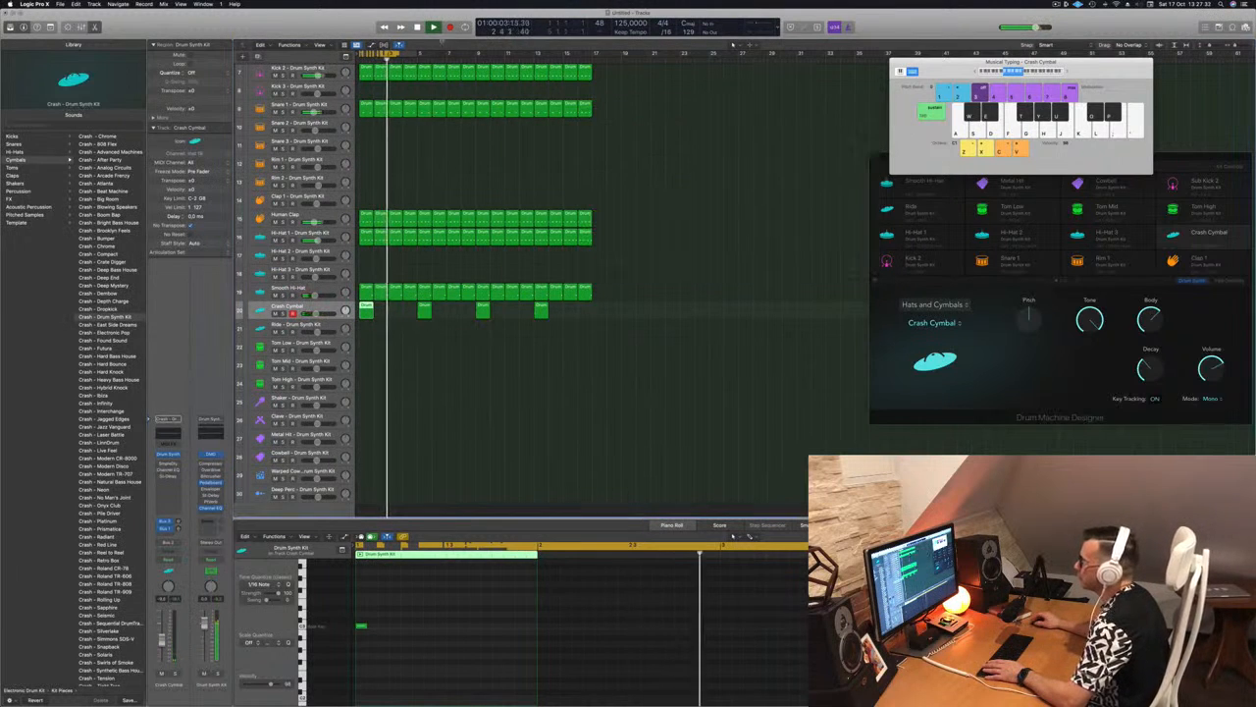
# Extend the cycle range to bar 17 to cover the whole beat, play it, and select the Crash Cymbal track's regions
pyautogui.moveTo(414, 52); pyautogui.dragTo(595, 75)
pyautogui.press('space')
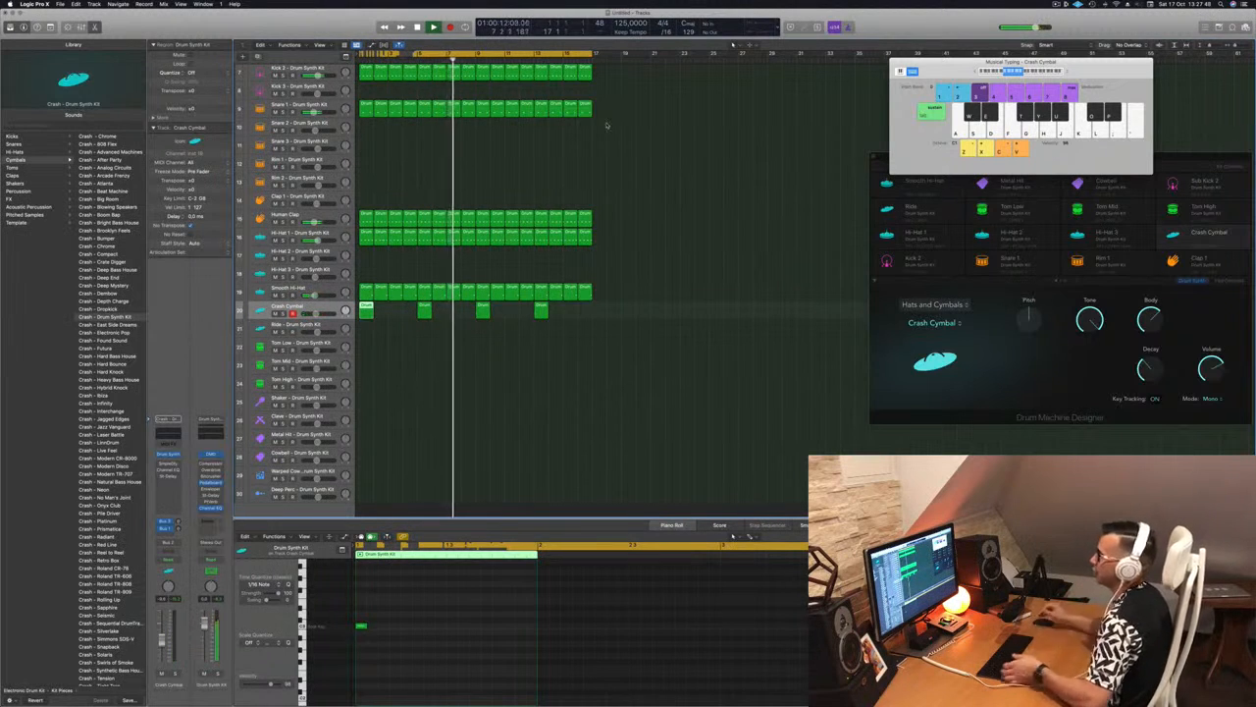
pyautogui.scroll(1, 535, 181)
pyautogui.scroll(5, 535, 181)
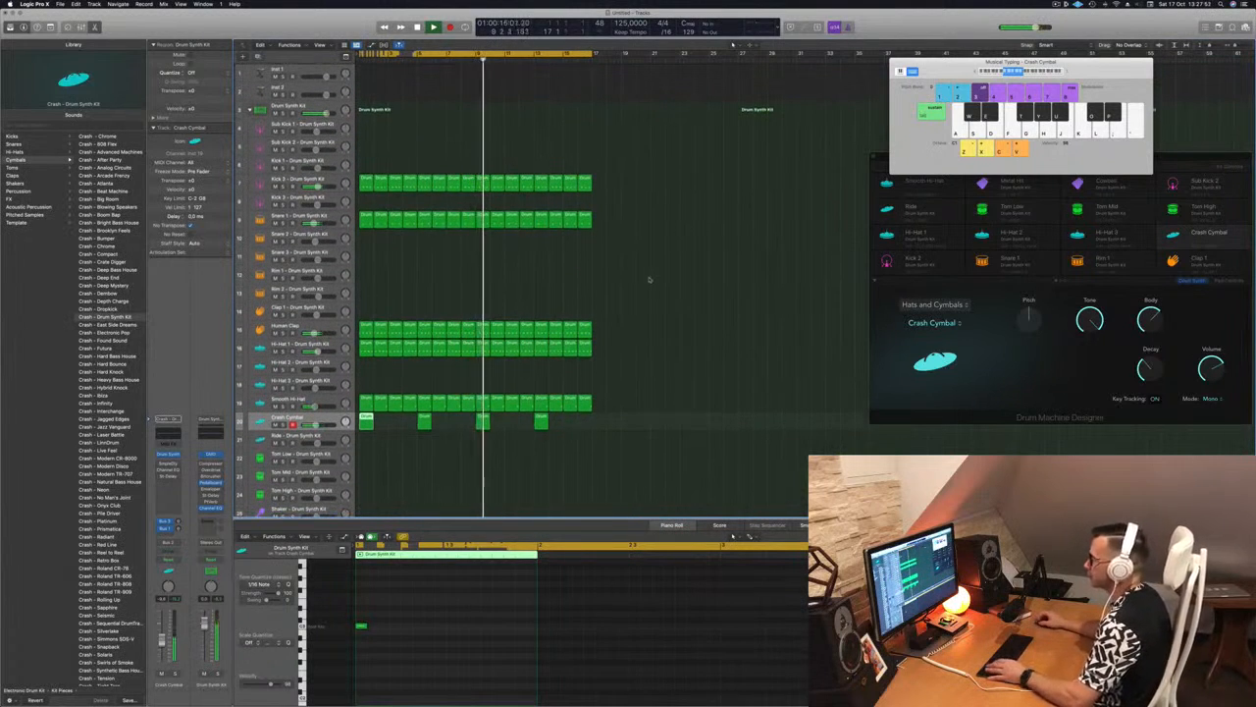
pyautogui.click(686, 228)
pyautogui.click(333, 418)
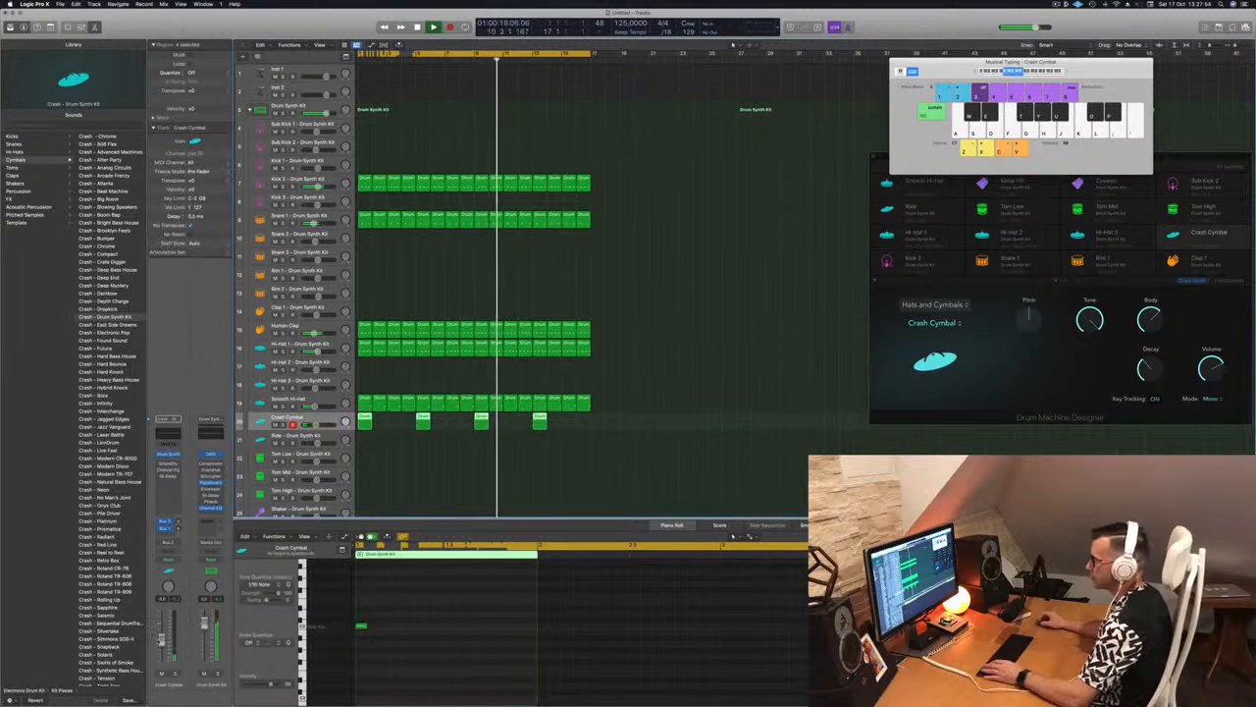
# Copy the first Hi-Hat 1 region to the Ride track and shift its four notes earlier to start on the first beat
pyautogui.scroll(-5, 700, 324)
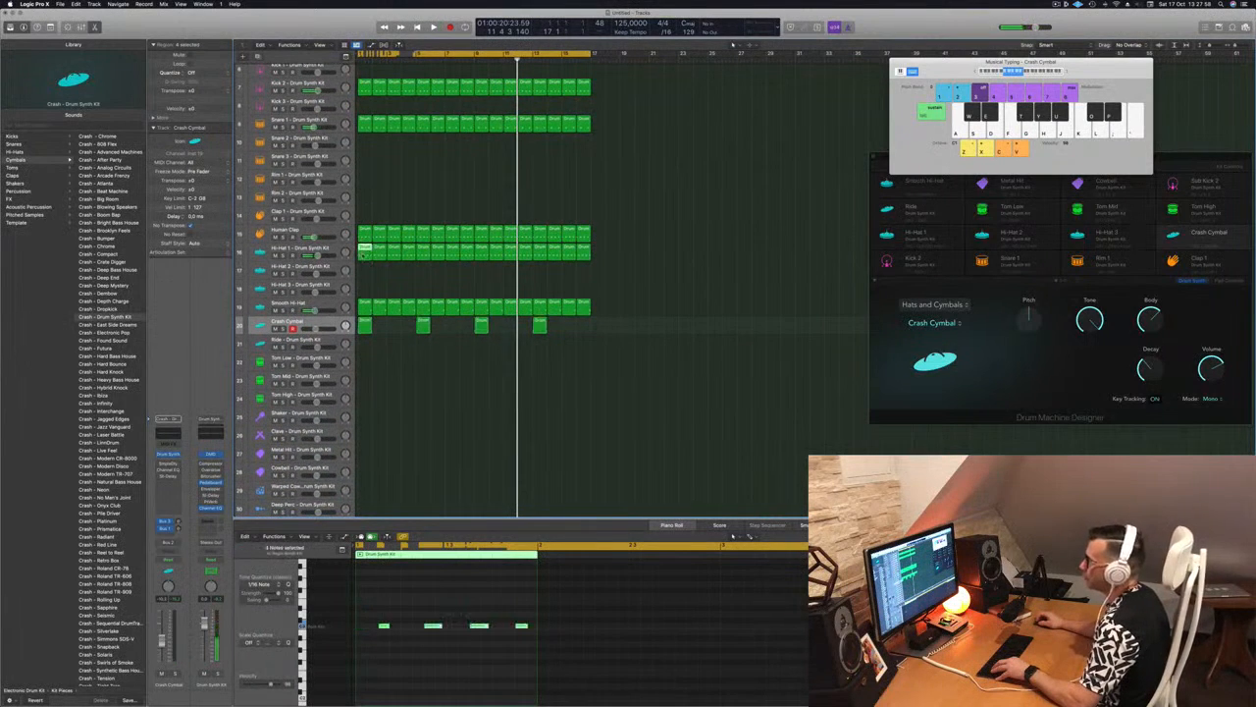
pyautogui.moveTo(365, 255); pyautogui.dragTo(366, 346)
pyautogui.press('Return')
pyautogui.press('space')
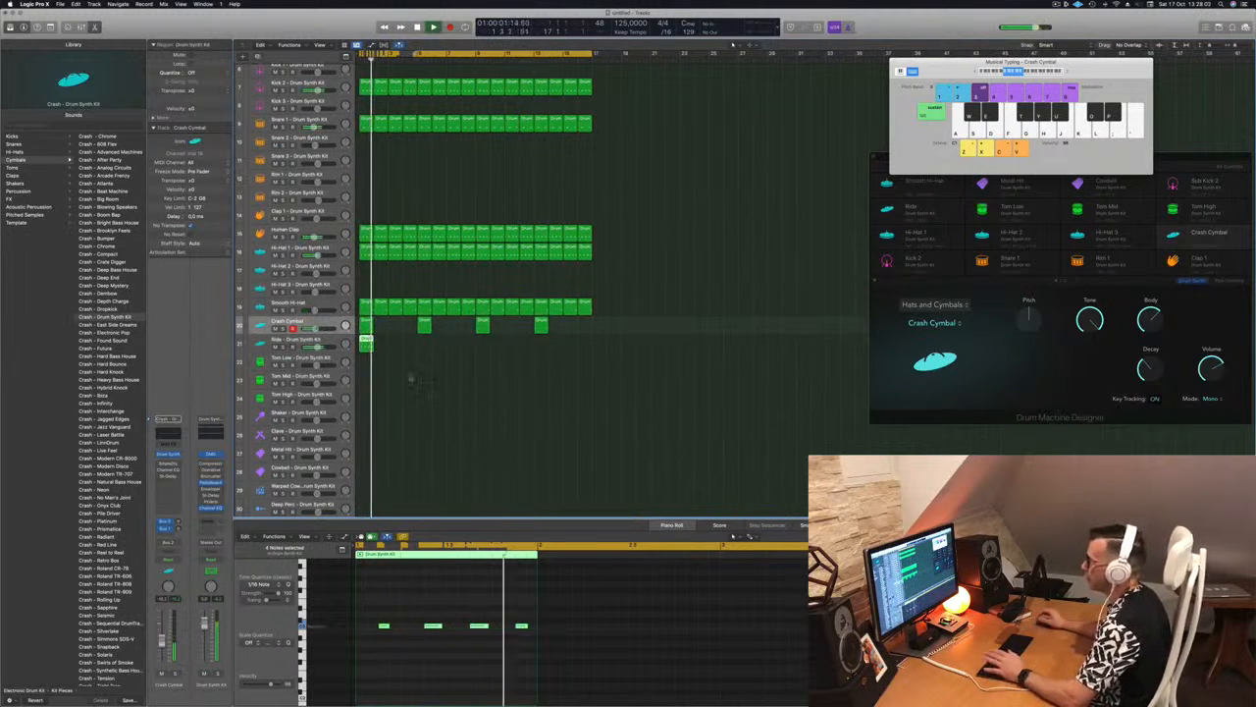
pyautogui.moveTo(379, 616); pyautogui.dragTo(640, 653)
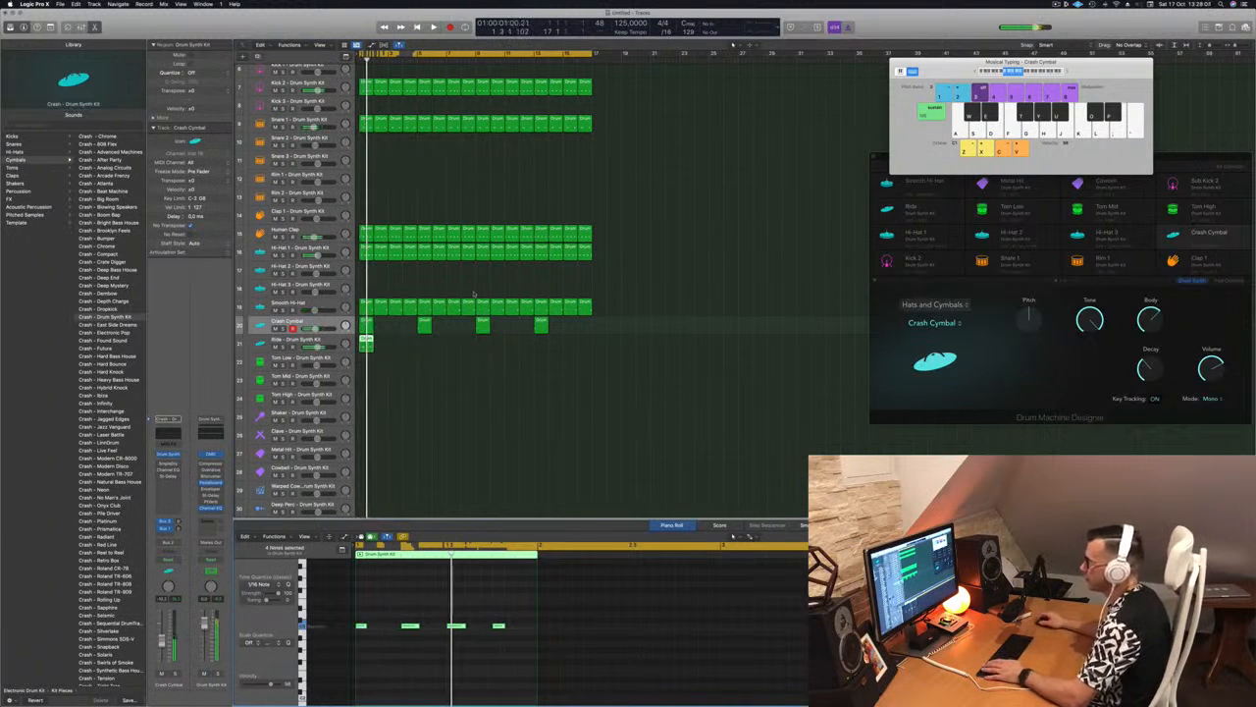
# Open the Ride track's instrument and change its sound from Bell Cymbal to Ride Cymbal during playback
pyautogui.click(331, 343)
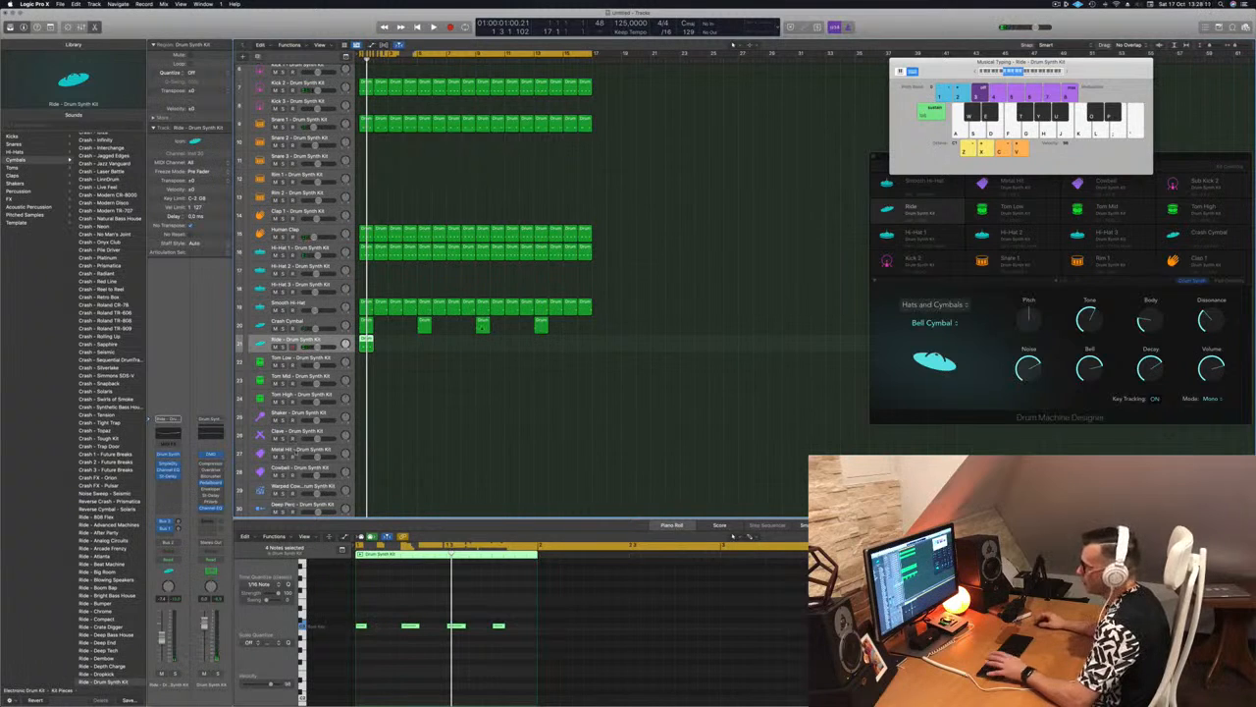
pyautogui.click(169, 455)
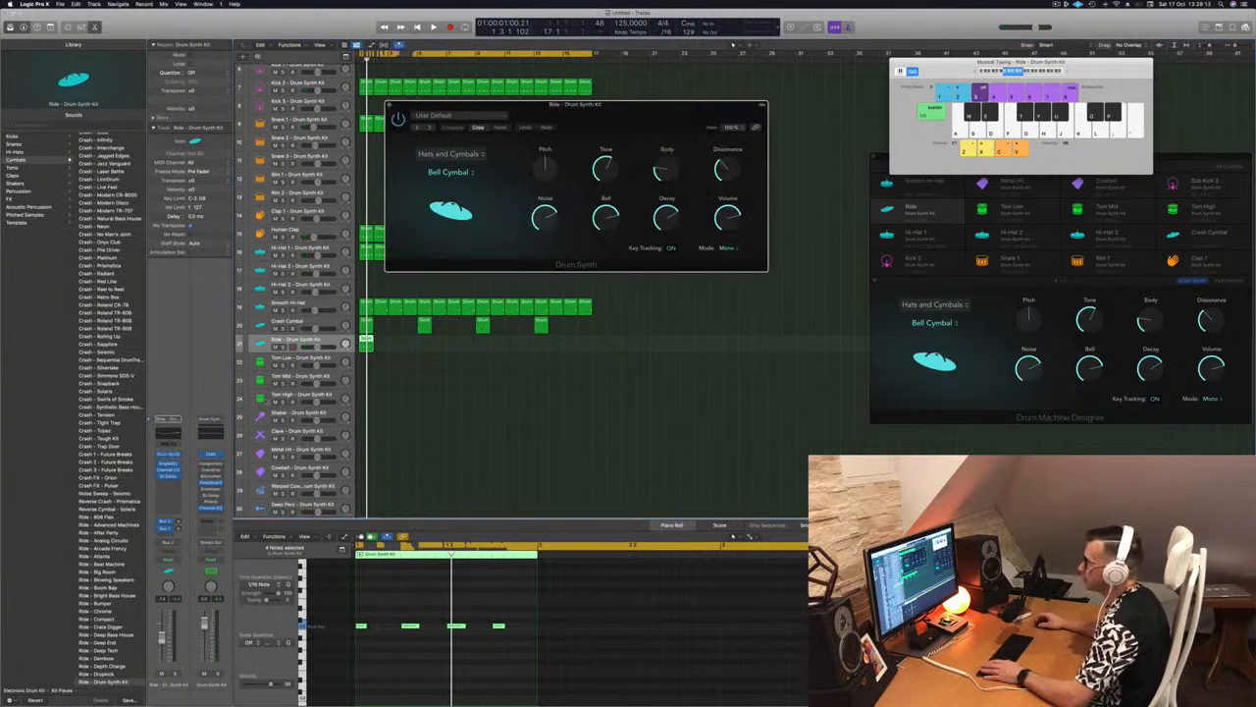
pyautogui.press('space')
pyautogui.click(447, 172)
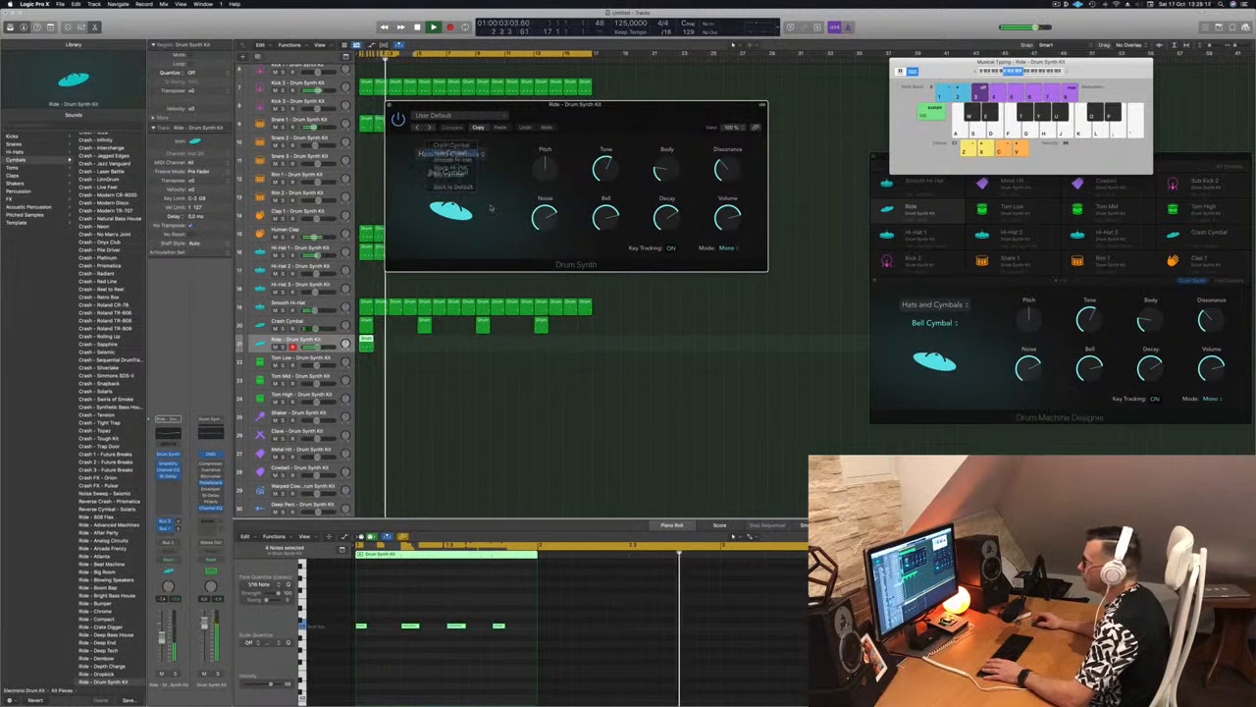
pyautogui.click(450, 152)
pyautogui.moveTo(580, 103); pyautogui.dragTo(676, 104)
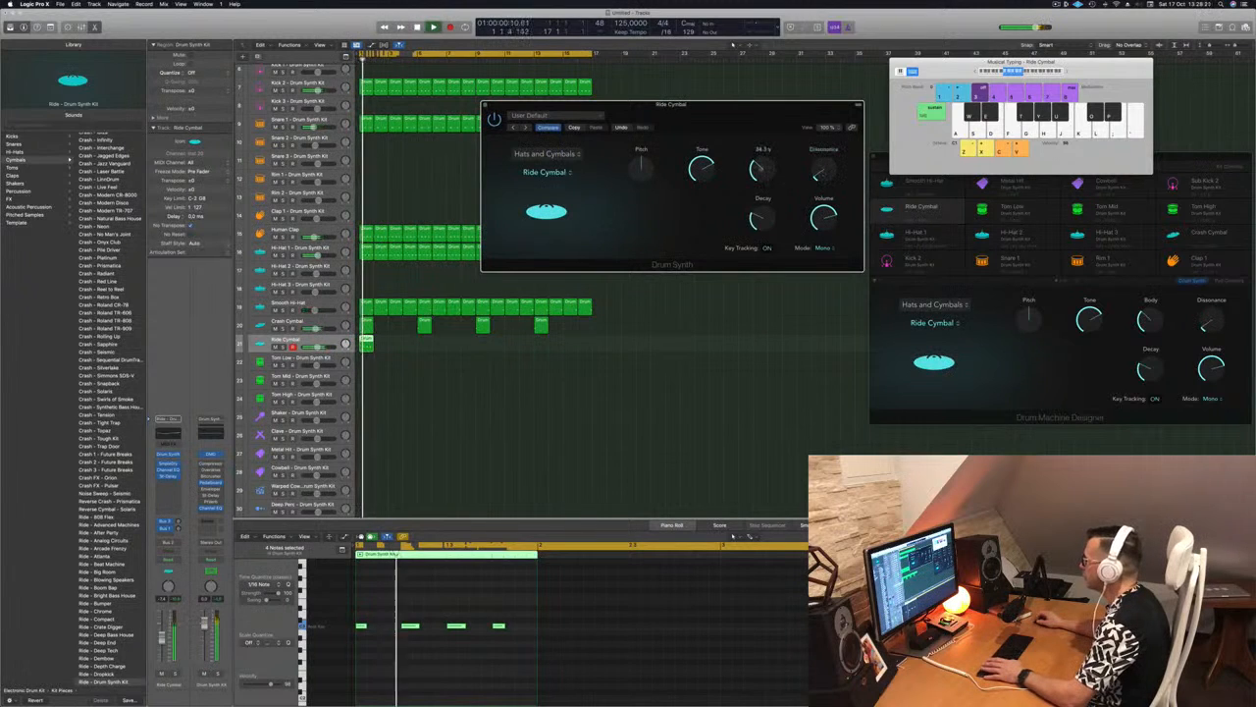
# Raise the Ride Cymbal's Pitch, lower Tone, Body and Dissonance to minimum, and shorten its Decay
pyautogui.moveTo(705, 168); pyautogui.dragTo(766, 215)
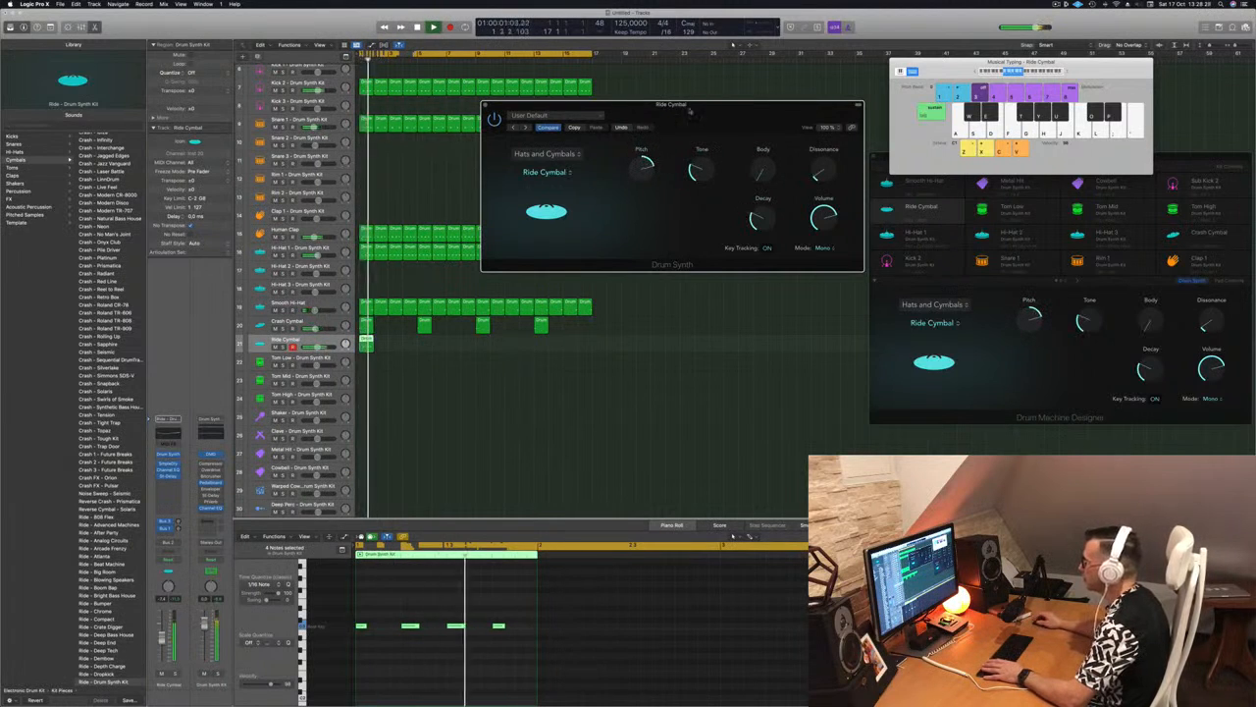
pyautogui.moveTo(684, 110); pyautogui.dragTo(517, 127)
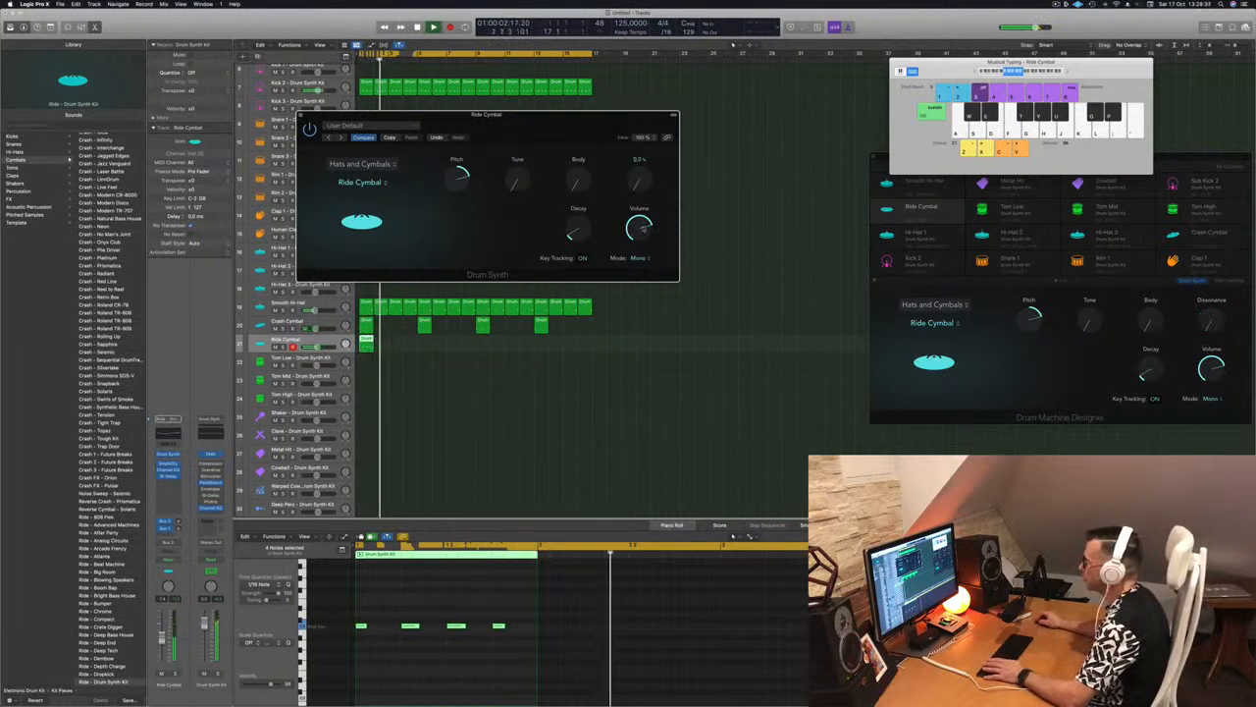
pyautogui.moveTo(505, 125); pyautogui.dragTo(821, 136)
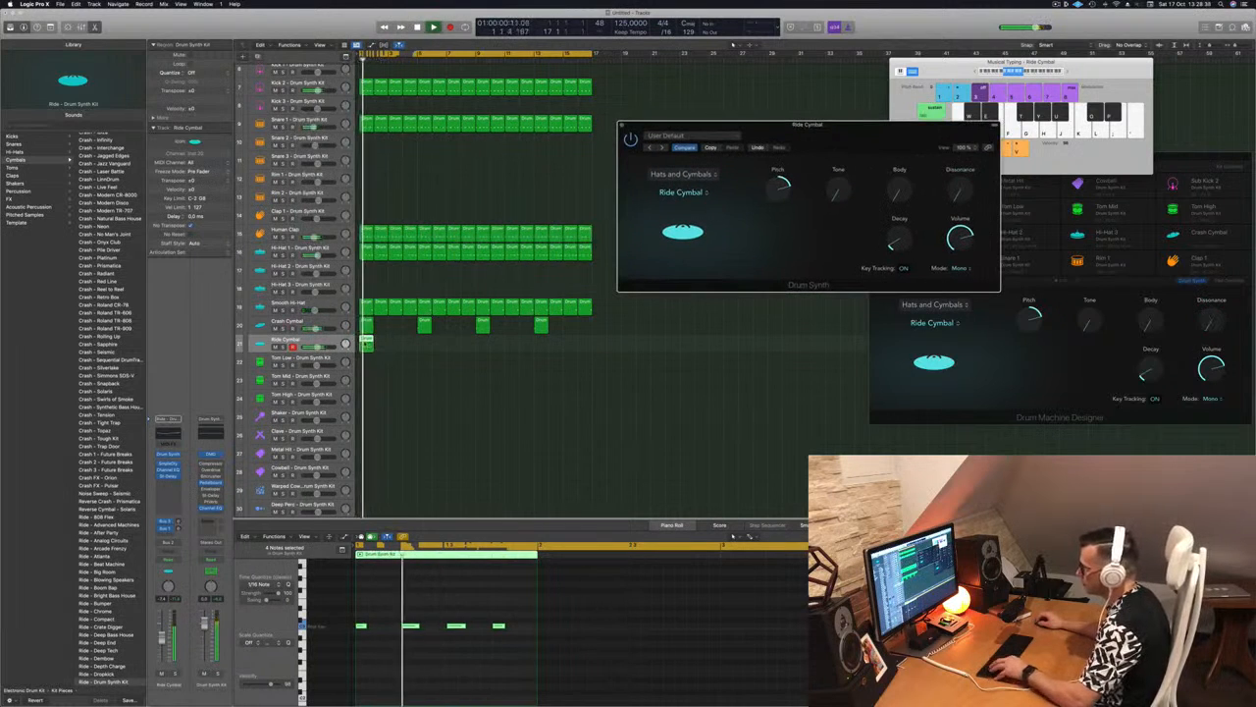
# Repeat the Ride Cymbal region until it fills all sixteen bars
pyautogui.moveTo(371, 344)
pyautogui.mouseDown()
pyautogui.moveTo(386, 347)
pyautogui.moveTo(368, 340)
pyautogui.mouseUp()
pyautogui.click(381, 339)
pyautogui.press('super+r')
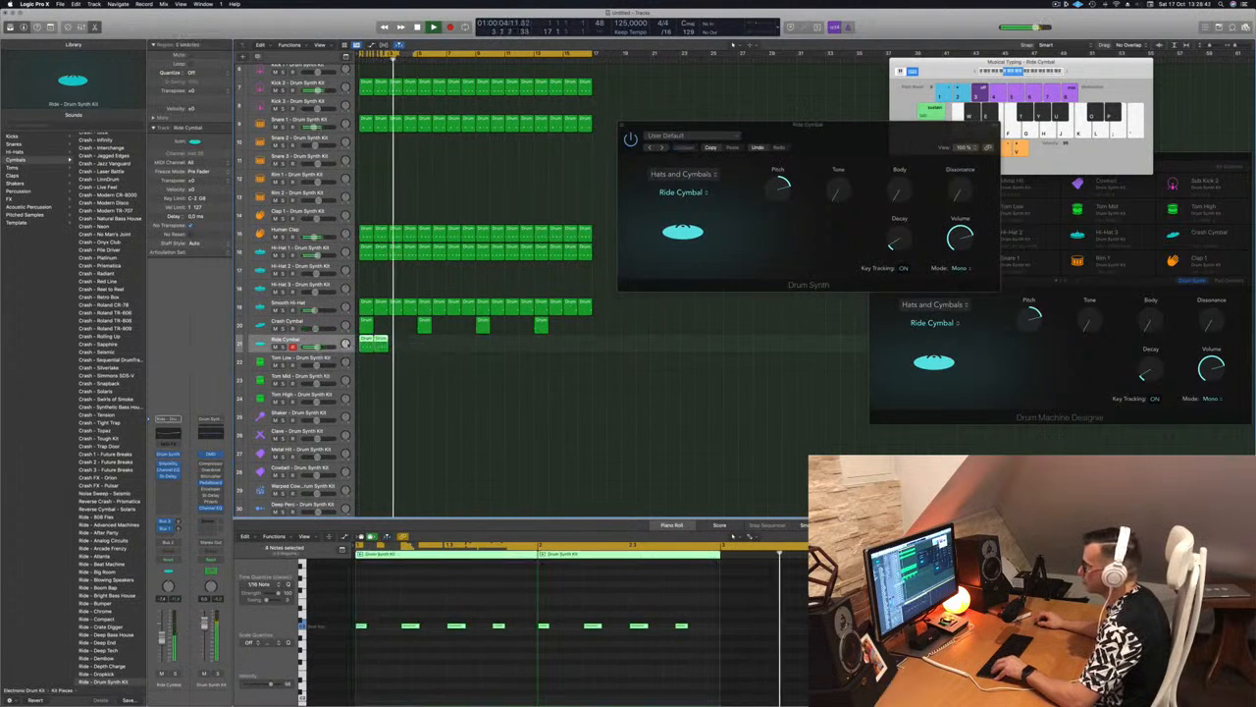
pyautogui.press('super+r')
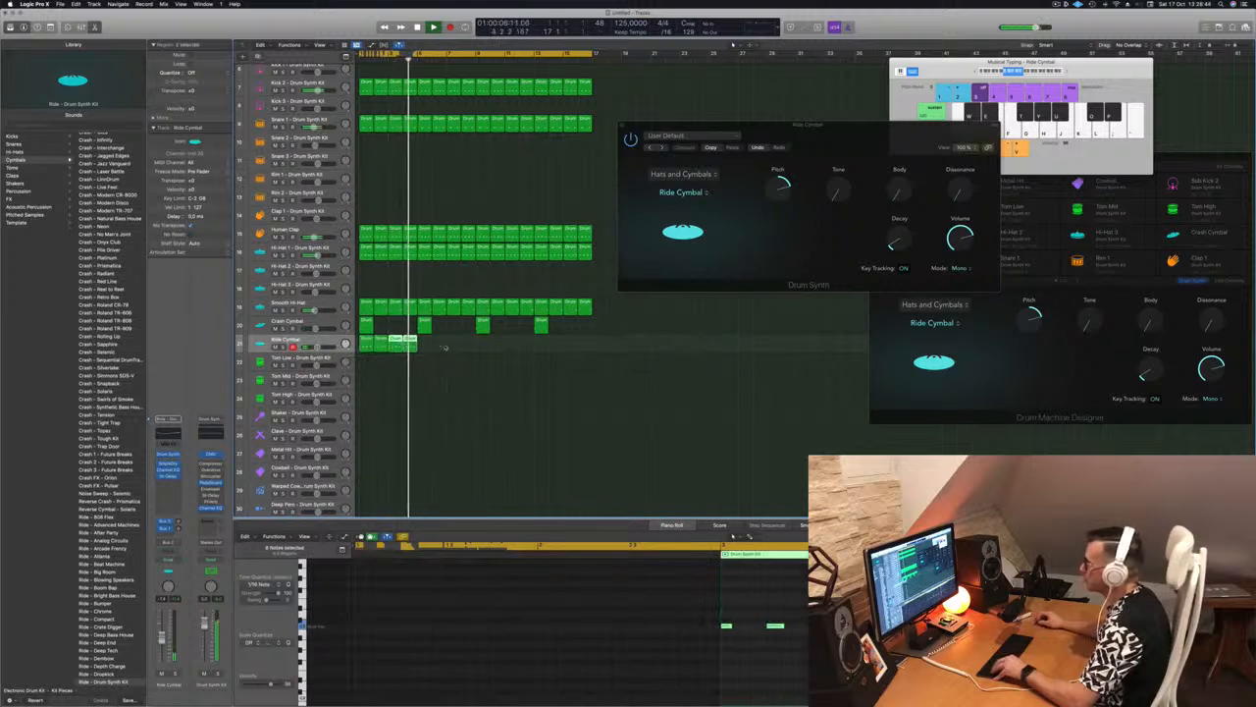
pyautogui.moveTo(371, 344); pyautogui.dragTo(484, 349)
# Play from the start, lower the Ride Cymbal's Pitch to around centre, and select all of its regions
pyautogui.moveTo(847, 131); pyautogui.dragTo(623, 164)
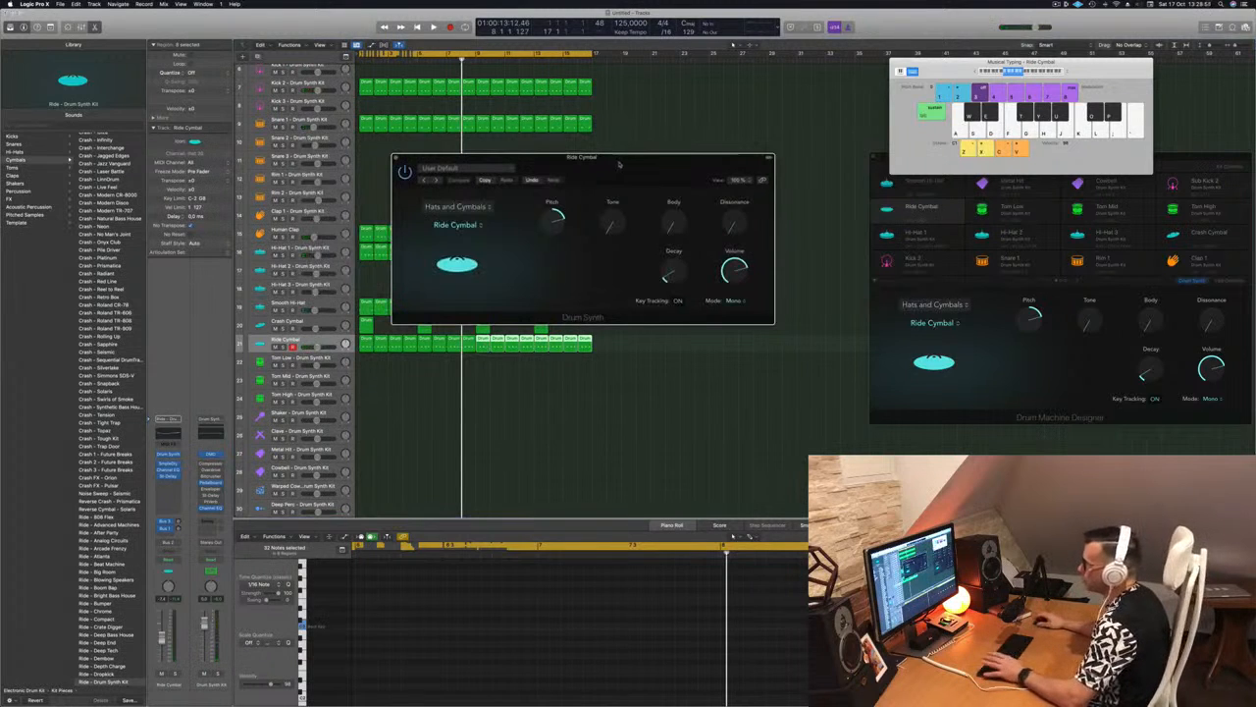
pyautogui.press('Return')
pyautogui.press('space')
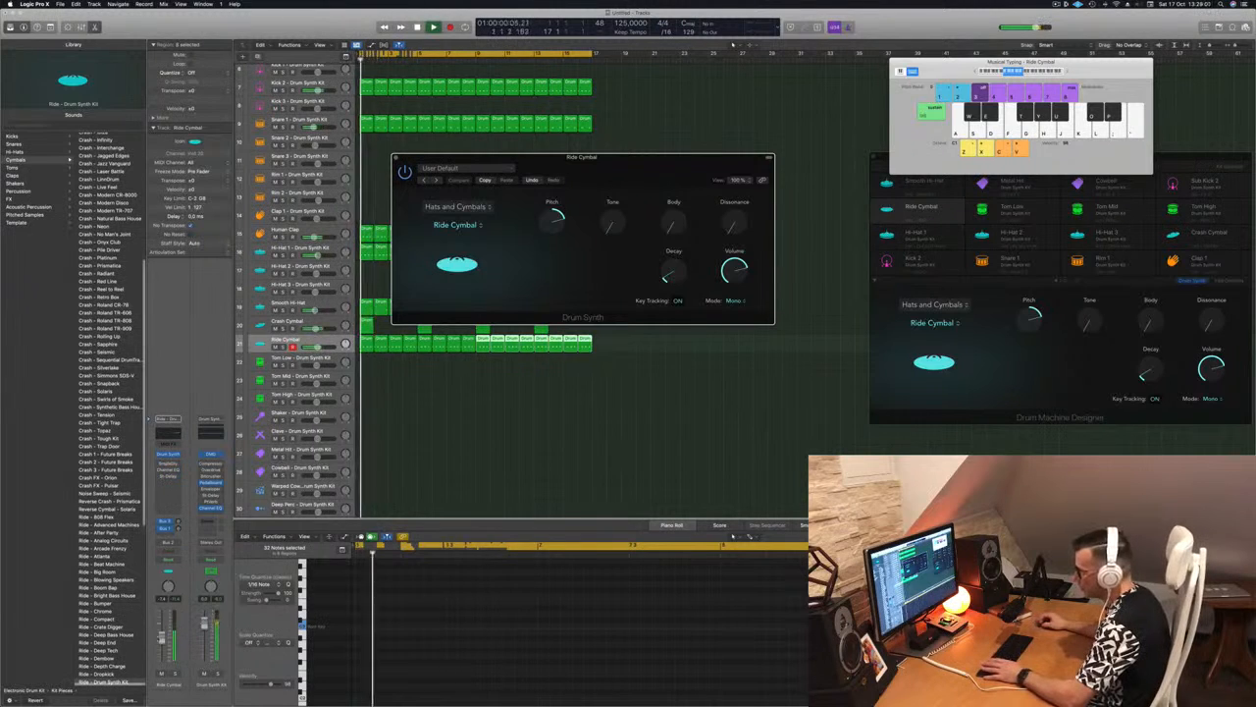
pyautogui.click(575, 225)
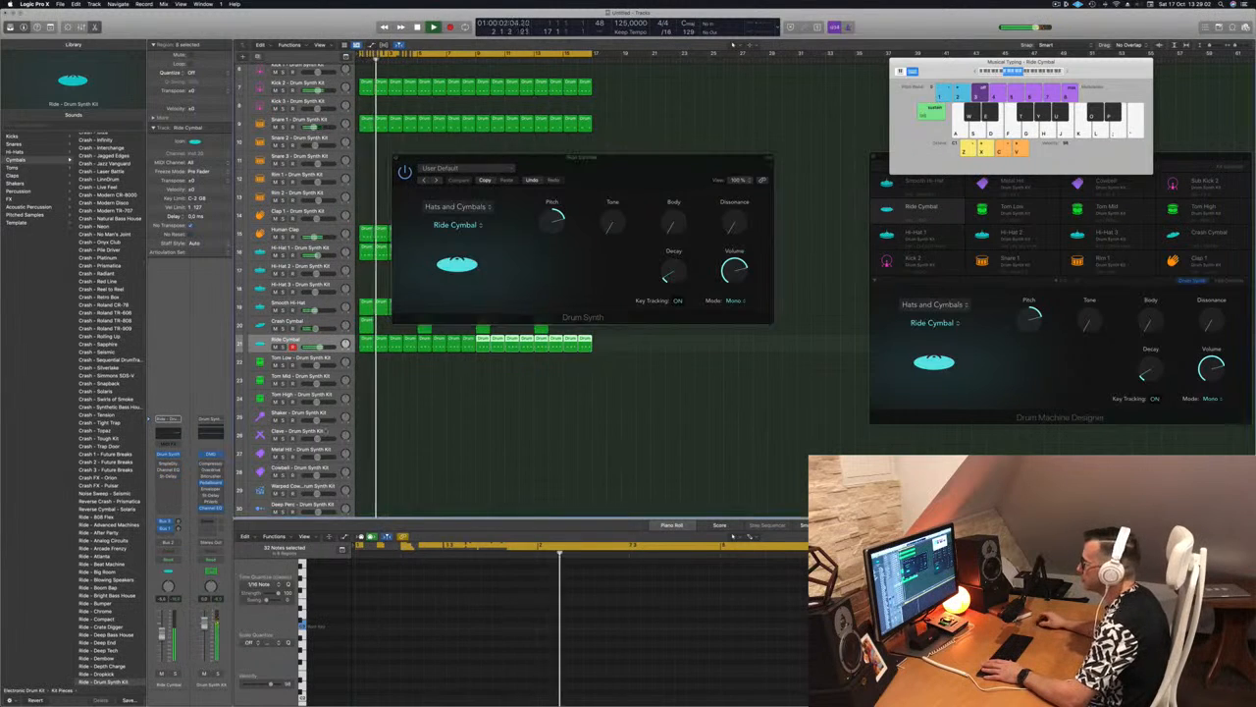
pyautogui.moveTo(555, 222); pyautogui.dragTo(546, 250)
pyautogui.moveTo(580, 158); pyautogui.dragTo(992, 158)
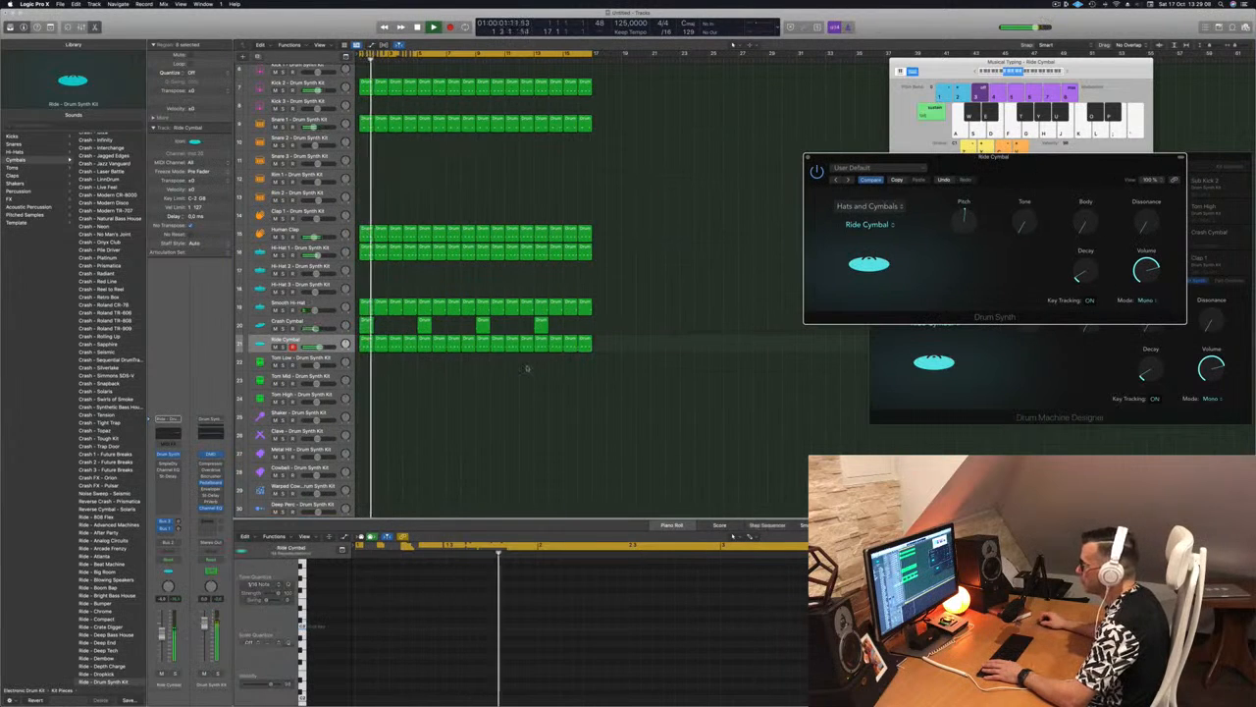
pyautogui.moveTo(364, 362); pyautogui.dragTo(647, 345)
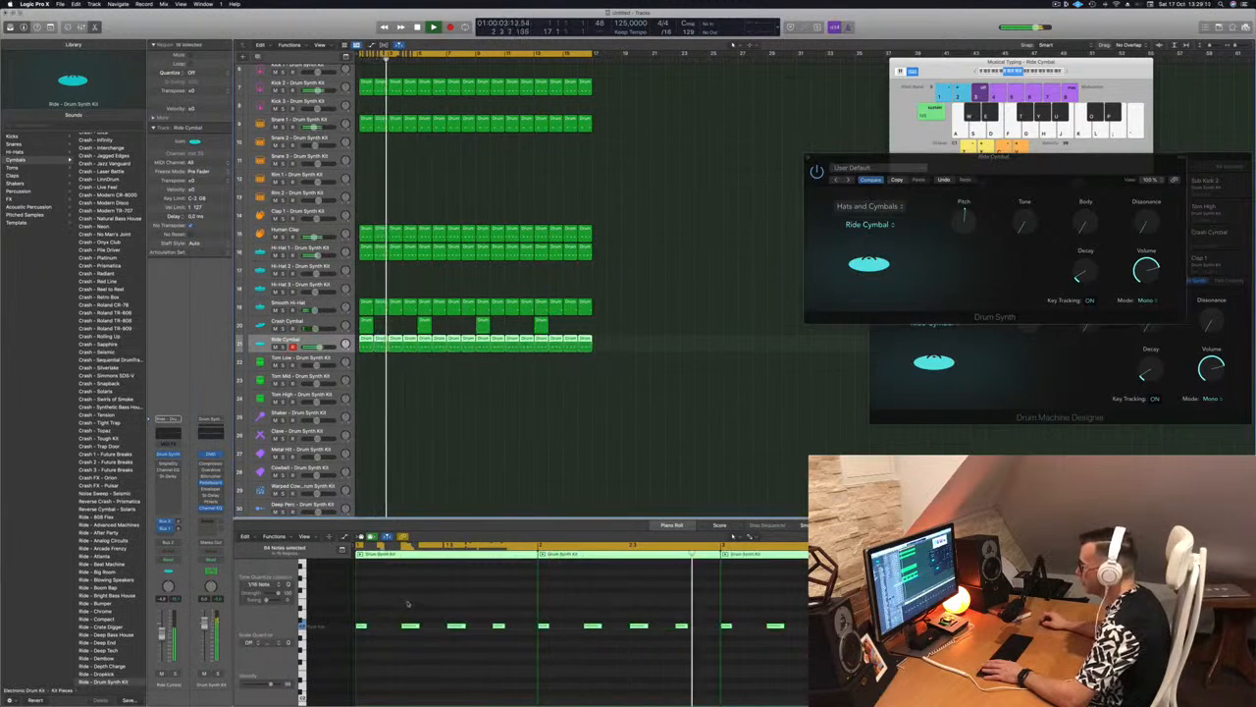
# Try the Bell Cymbal sound on the Ride track's instrument and switch back to Ride Cymbal
pyautogui.moveTo(844, 157); pyautogui.dragTo(508, 170)
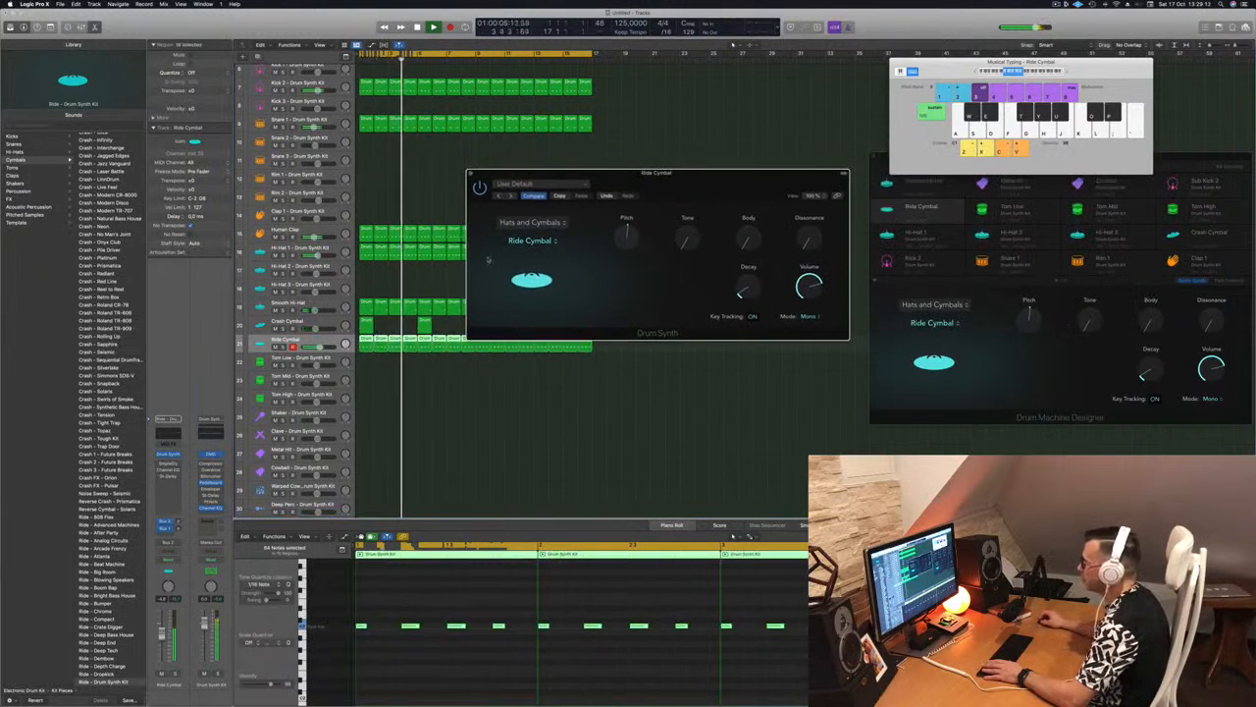
pyautogui.click(541, 241)
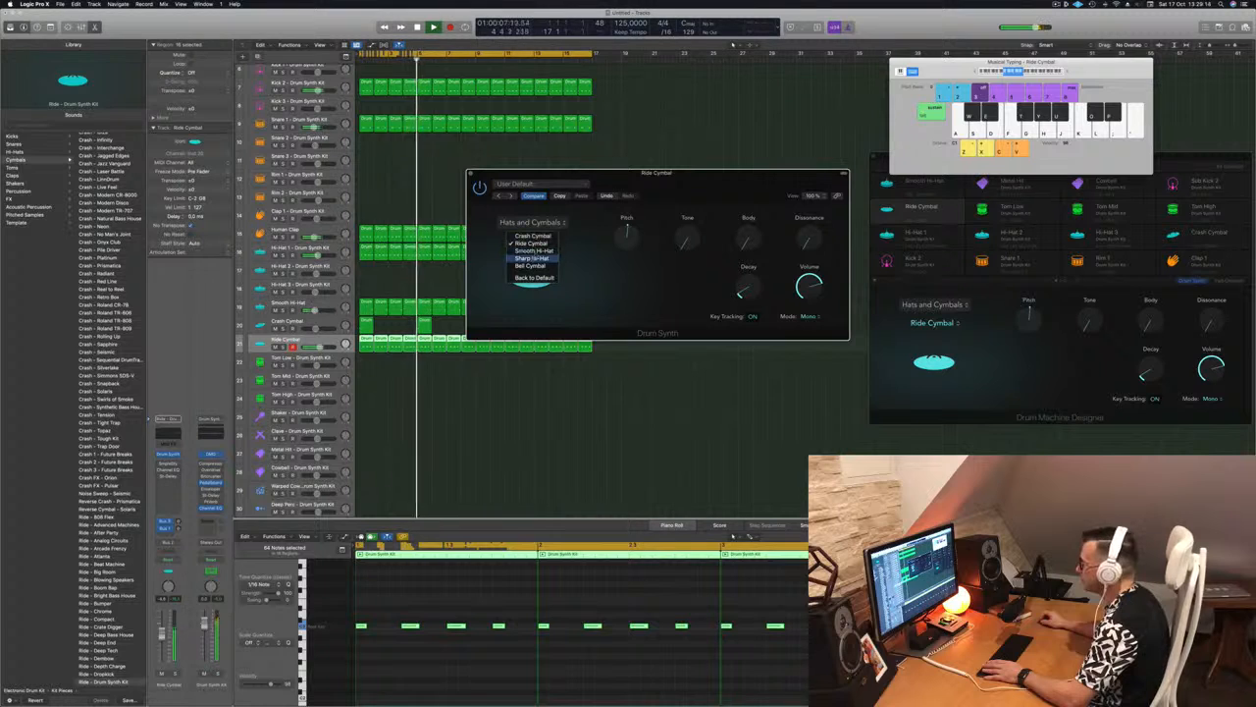
pyautogui.click(531, 266)
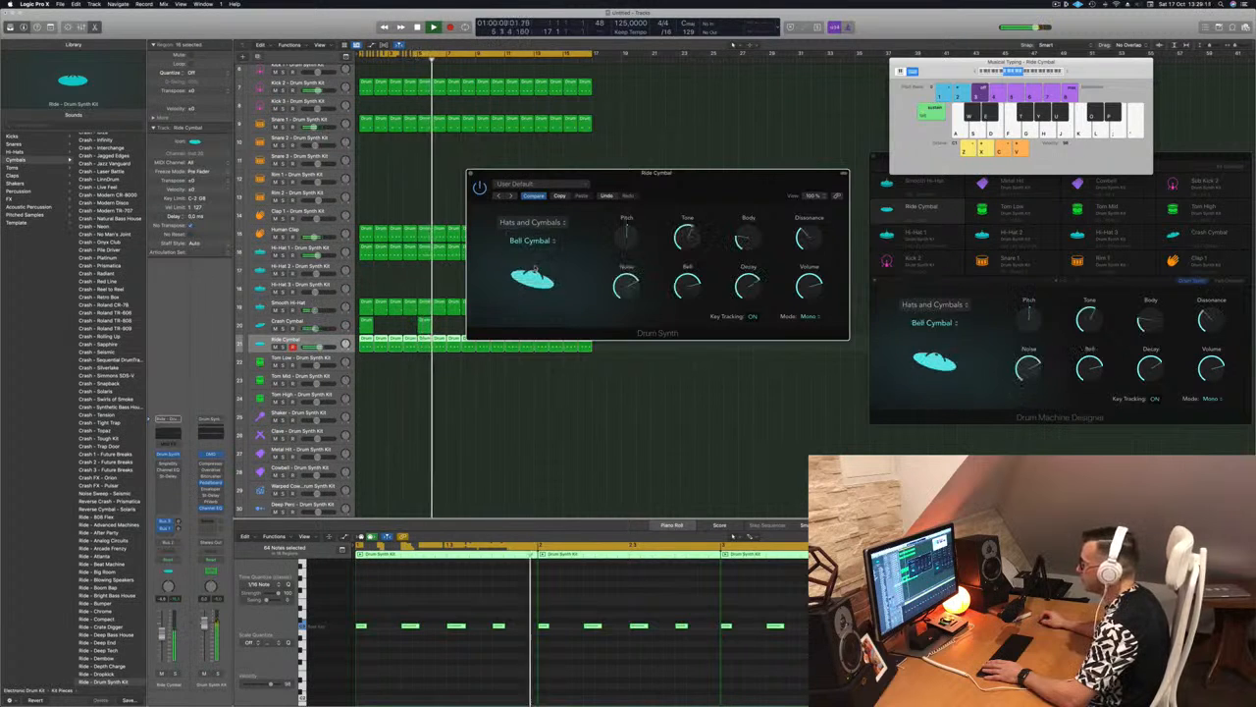
pyautogui.click(542, 245)
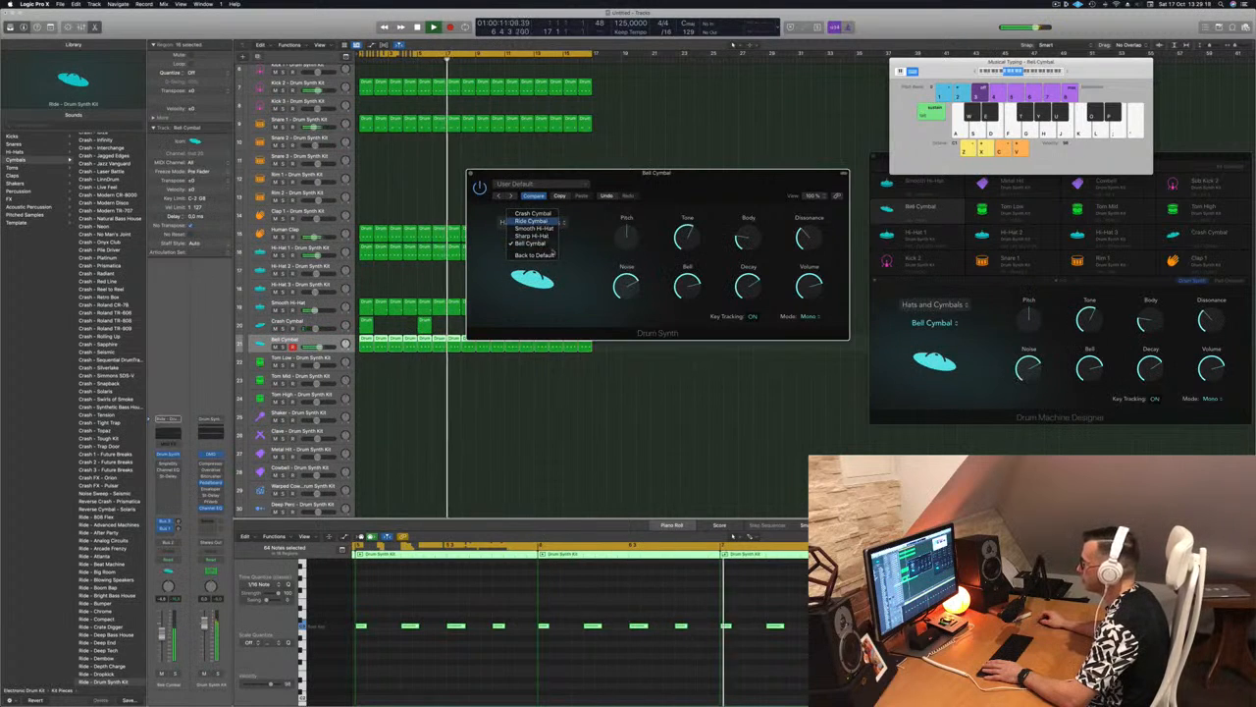
pyautogui.click(535, 224)
# Raise the Ride Cymbal's Tone to a moderate level and its Body to about 38%
pyautogui.moveTo(624, 237)
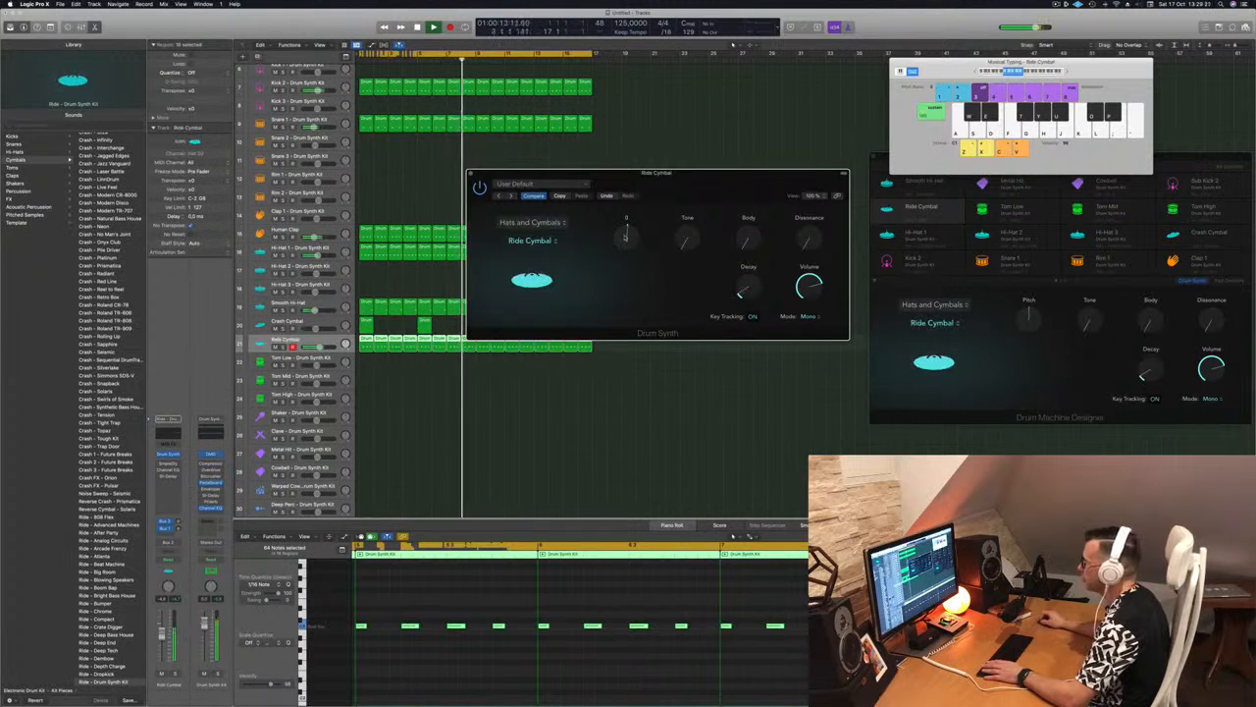
pyautogui.moveTo(689, 239); pyautogui.dragTo(713, 155)
pyautogui.moveTo(748, 235); pyautogui.dragTo(748, 205)
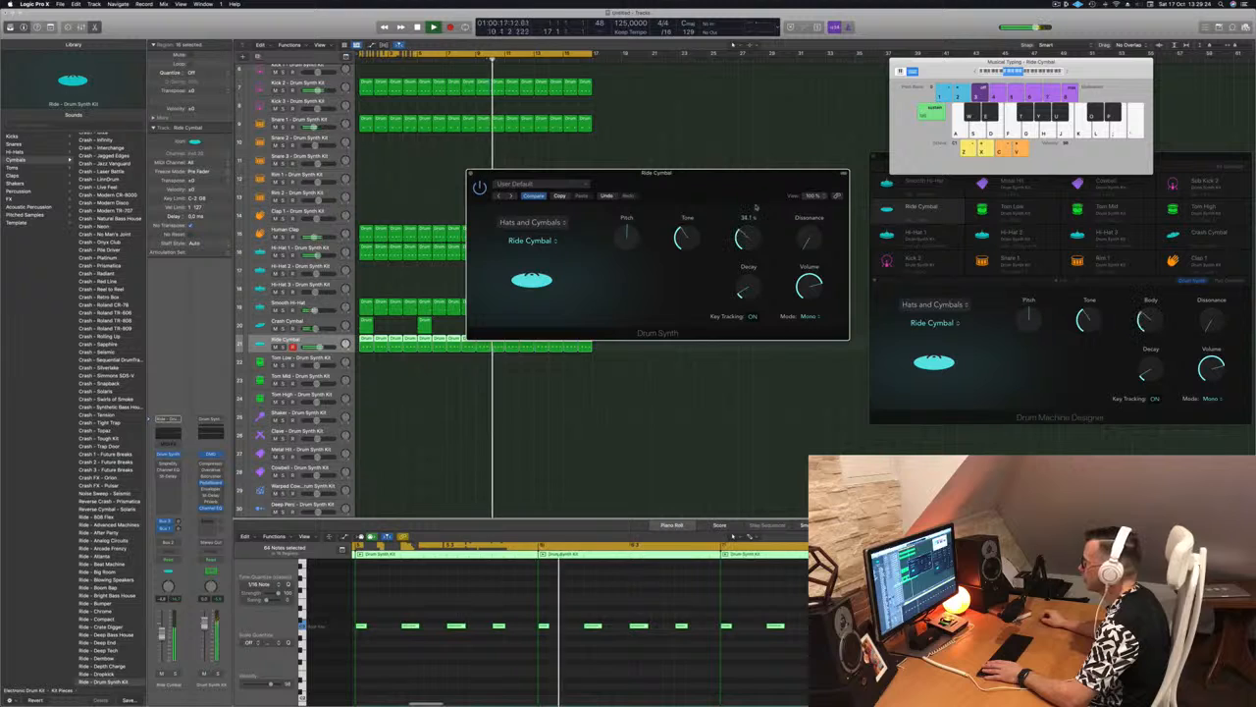
# Lower the Ride Cymbal's Tone and Body to minimum, set Dissonance to about 25%, raise its Decay, and close the instrument
pyautogui.moveTo(687, 238); pyautogui.dragTo(687, 265)
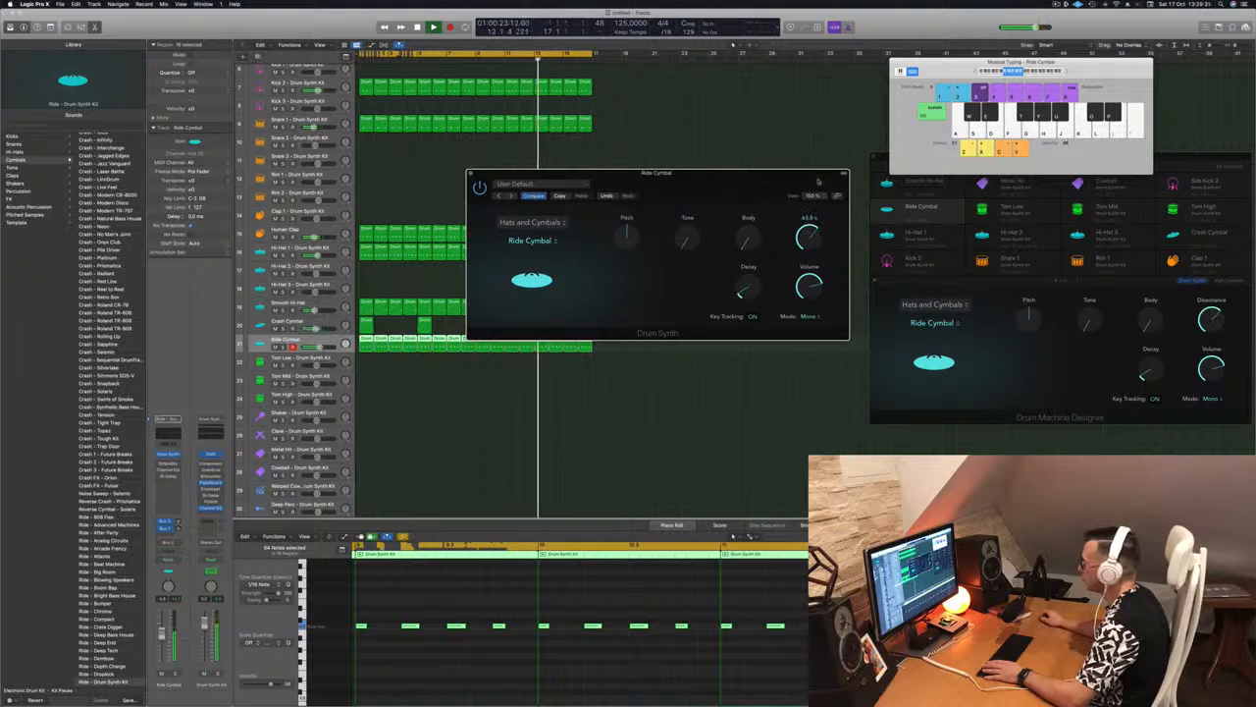
pyautogui.moveTo(817, 198); pyautogui.dragTo(818, 220)
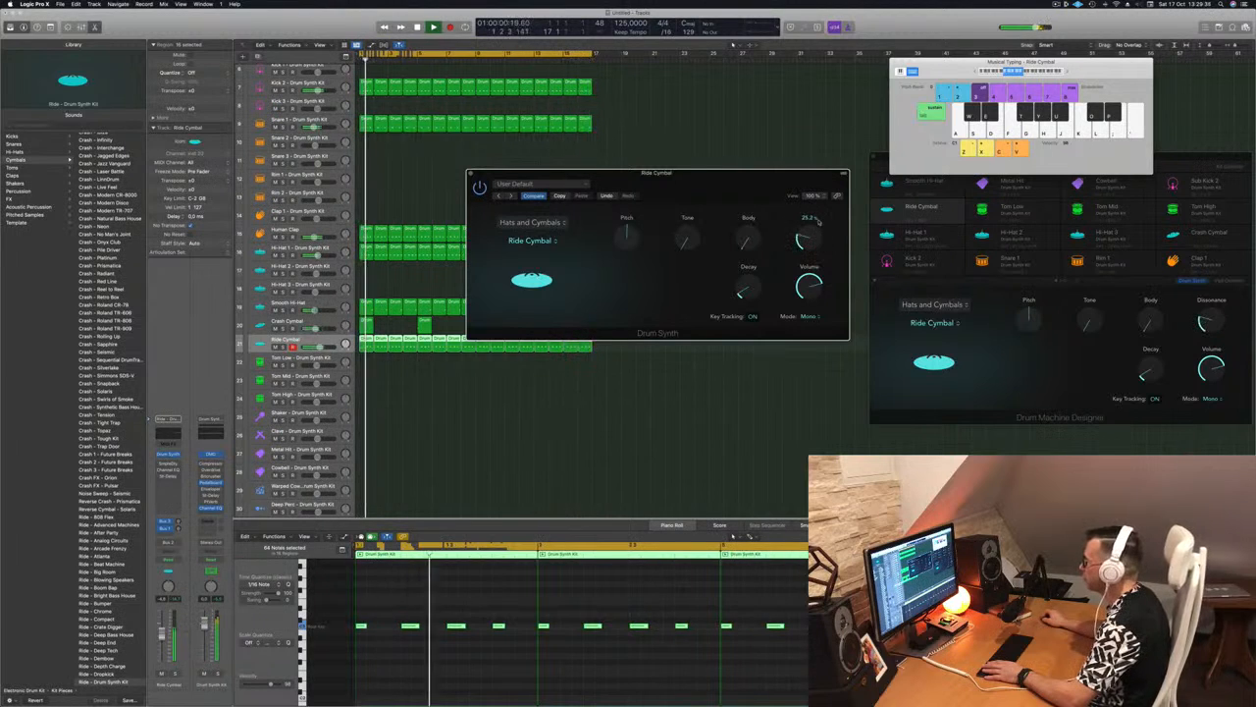
pyautogui.moveTo(744, 301); pyautogui.dragTo(743, 290)
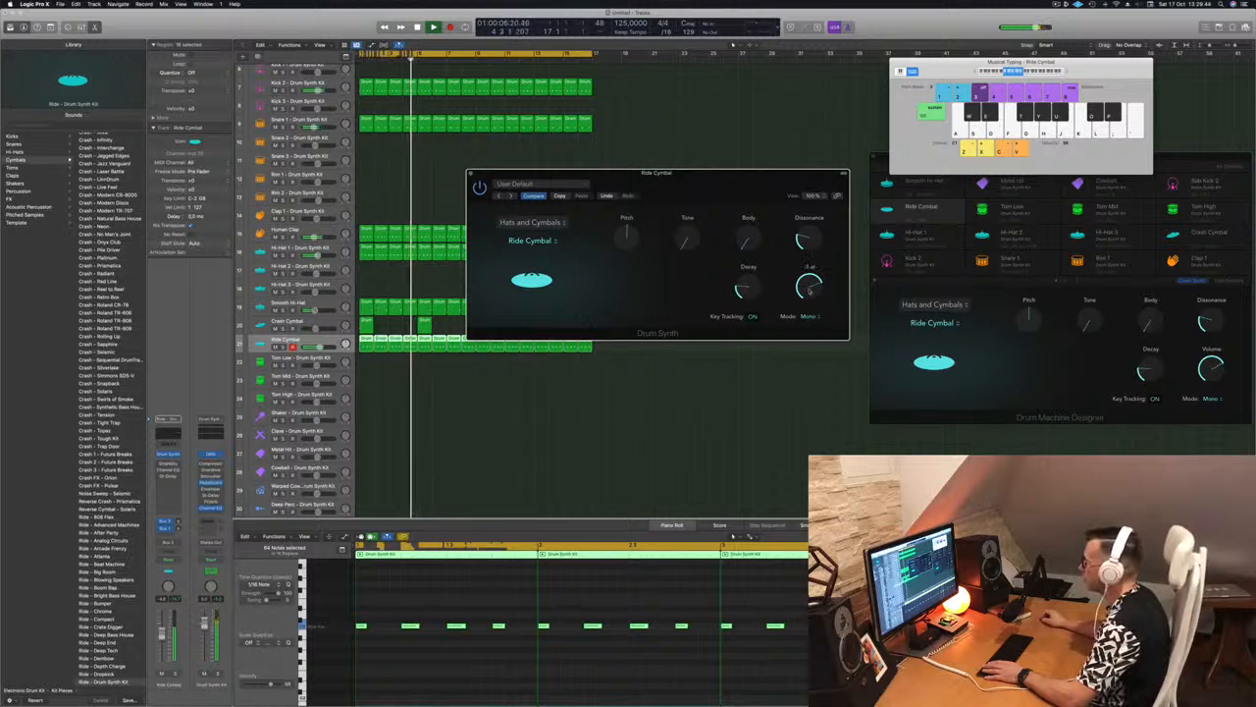
pyautogui.moveTo(472, 173); pyautogui.dragTo(627, 179)
pyautogui.click(628, 179)
pyautogui.press('space')
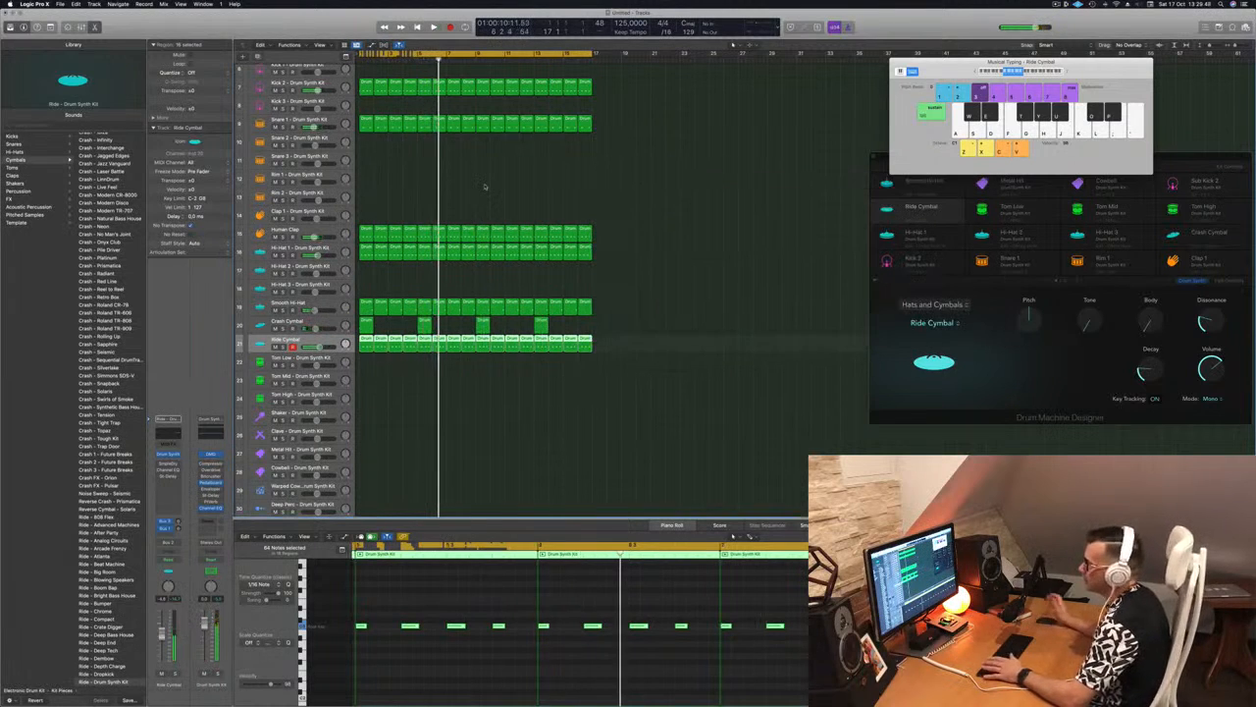
# Deselect the regions and listen to the beat from the start with all kit tracks in view
pyautogui.press('space')
pyautogui.click(413, 429)
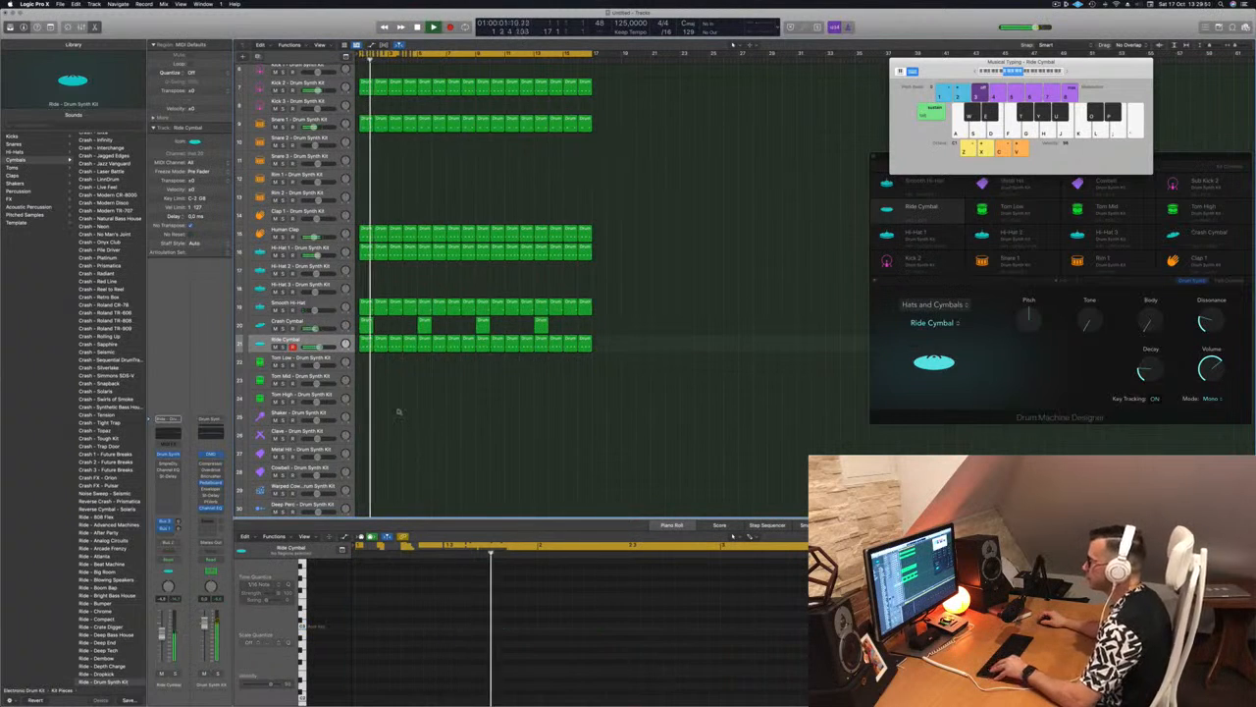
pyautogui.scroll(-2, 403, 412)
pyautogui.scroll(-3, 405, 412)
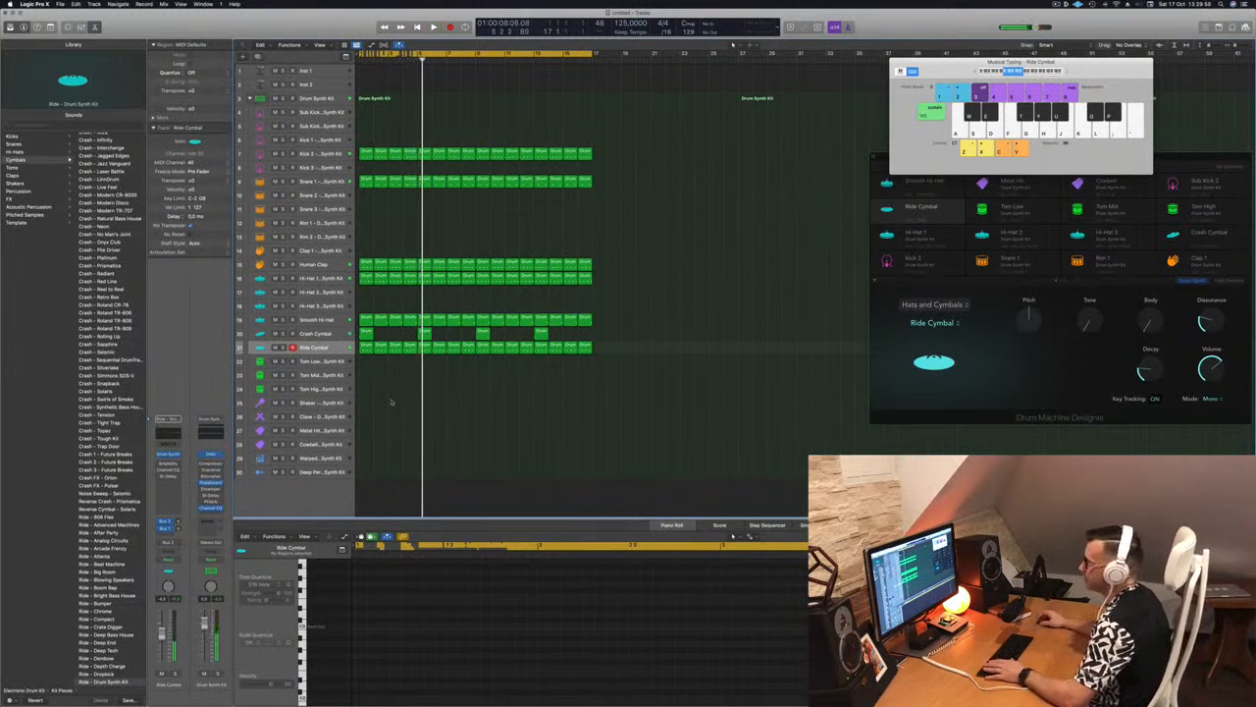
# Copy the first Ride Cymbal region to the Tom Low track and delete all its notes except the last
pyautogui.click(362, 349)
pyautogui.moveTo(361, 350); pyautogui.dragTo(362, 362)
pyautogui.moveTo(365, 610); pyautogui.dragTo(485, 652)
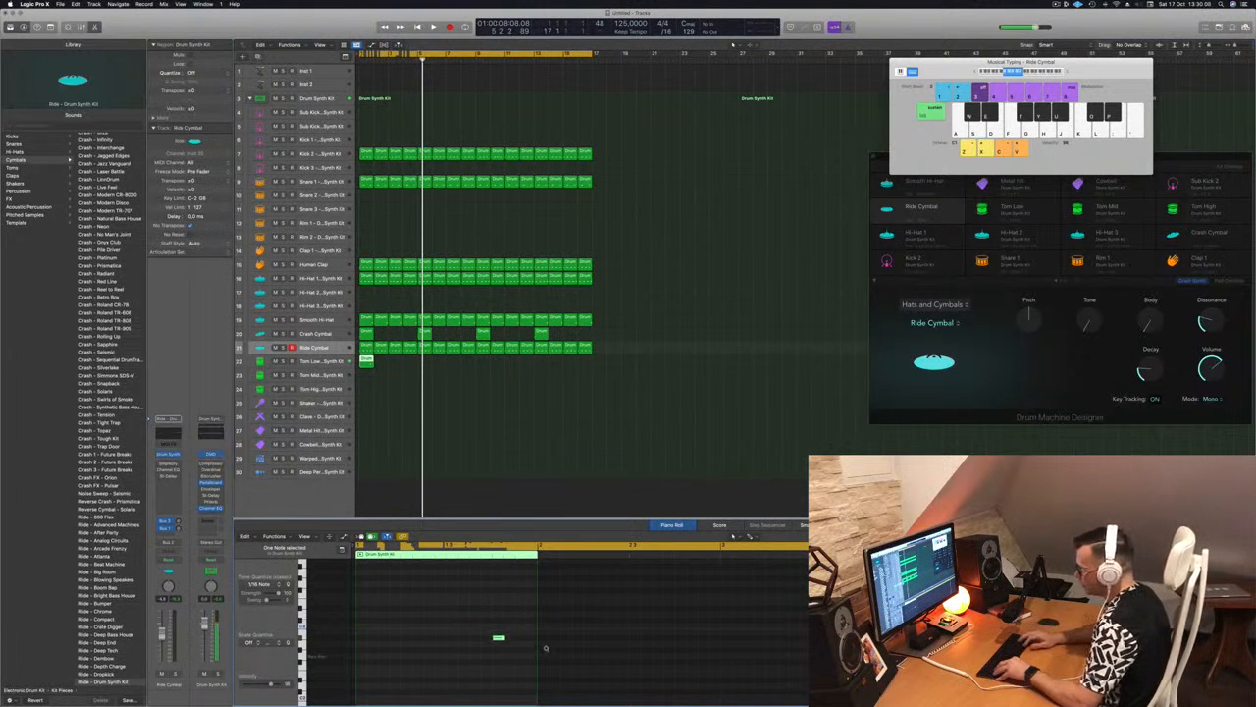
# Move the Tom Low note two sixteenths later and to a lower pitch while playing the beat
pyautogui.press('space')
pyautogui.press('space')
pyautogui.press('space')
pyautogui.hotkey('alt', 'Right')
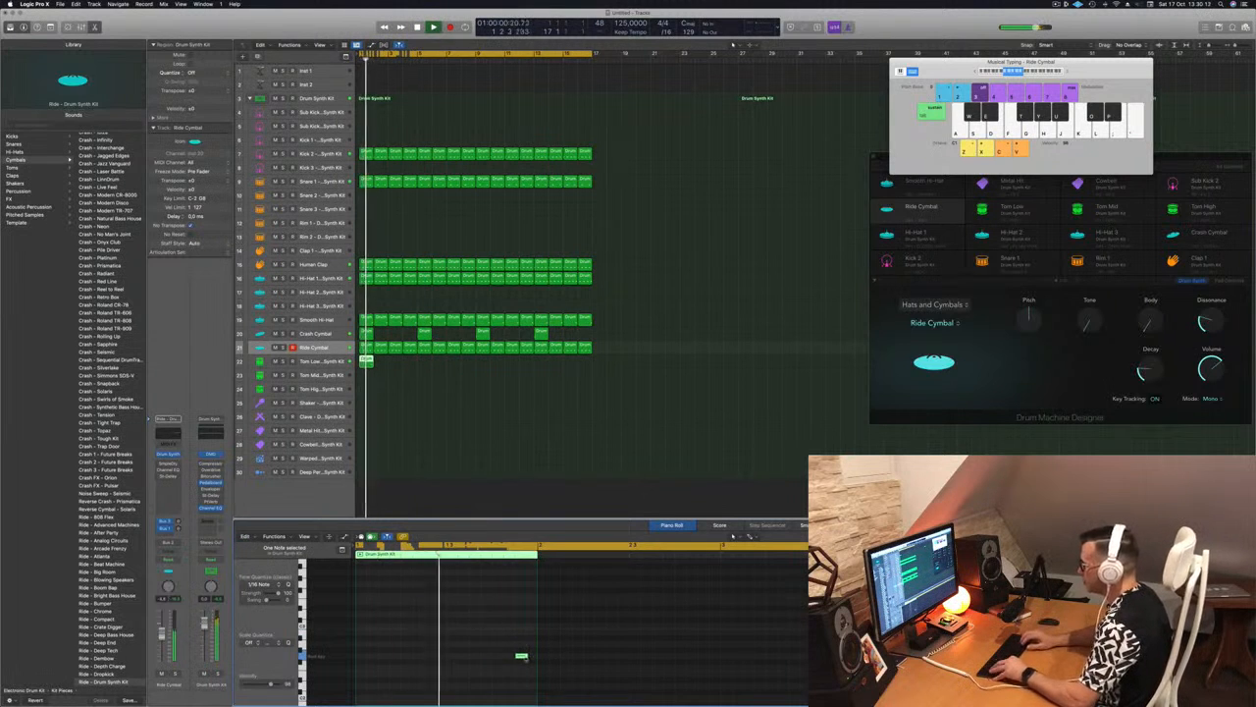
pyautogui.hotkey('alt', 'Right')
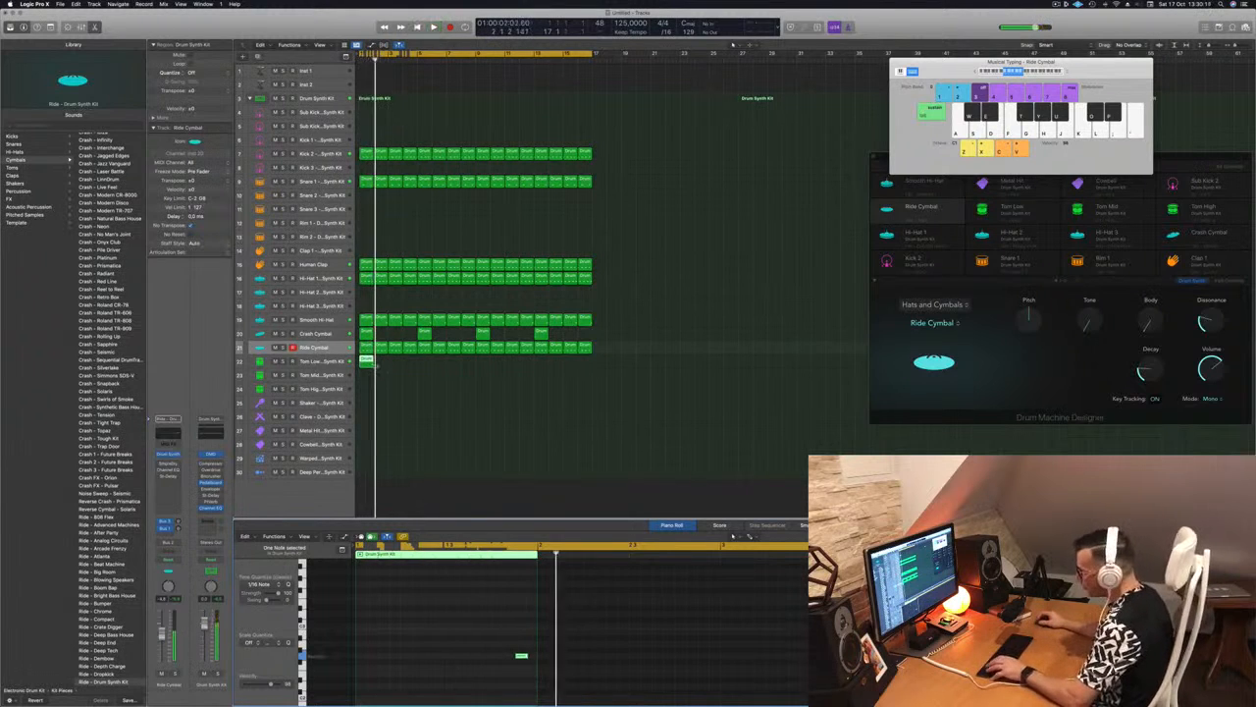
# Repeat the Tom Low region until it fills all sixteen bars and listen to it in the beat
pyautogui.moveTo(377, 362); pyautogui.dragTo(423, 364)
pyautogui.moveTo(509, 365); pyautogui.dragTo(479, 364)
pyautogui.click(315, 362)
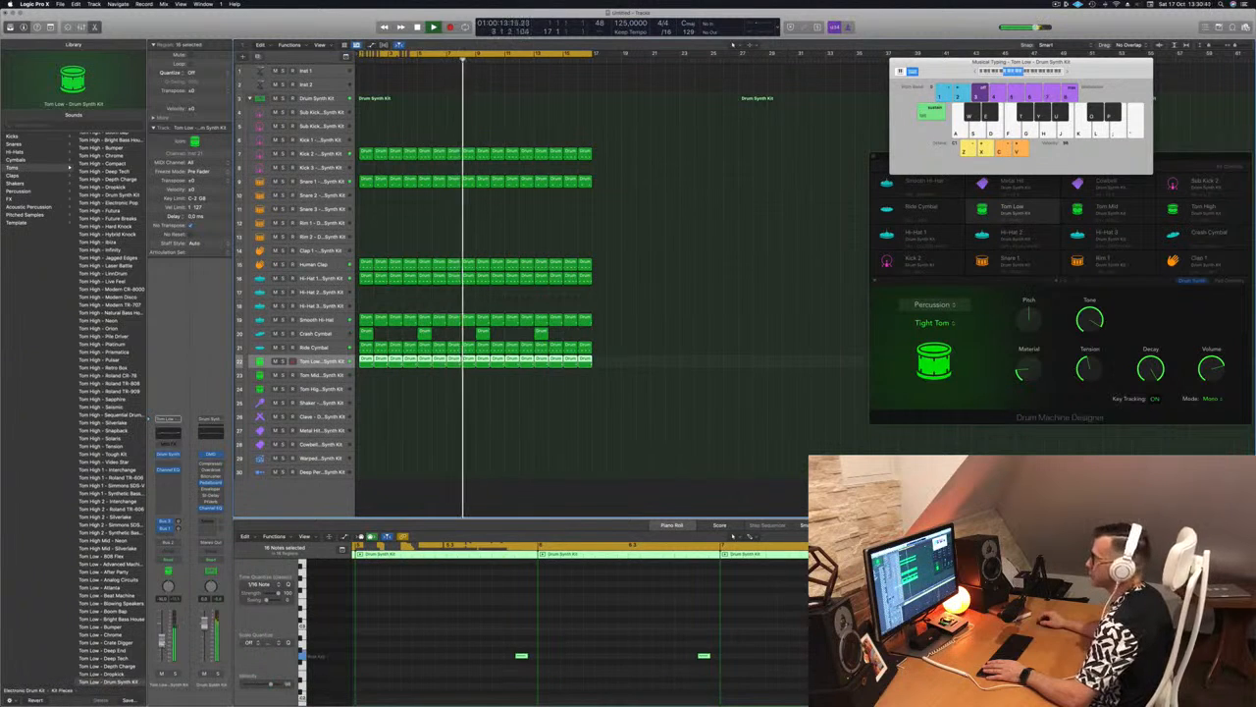
pyautogui.click(759, 278)
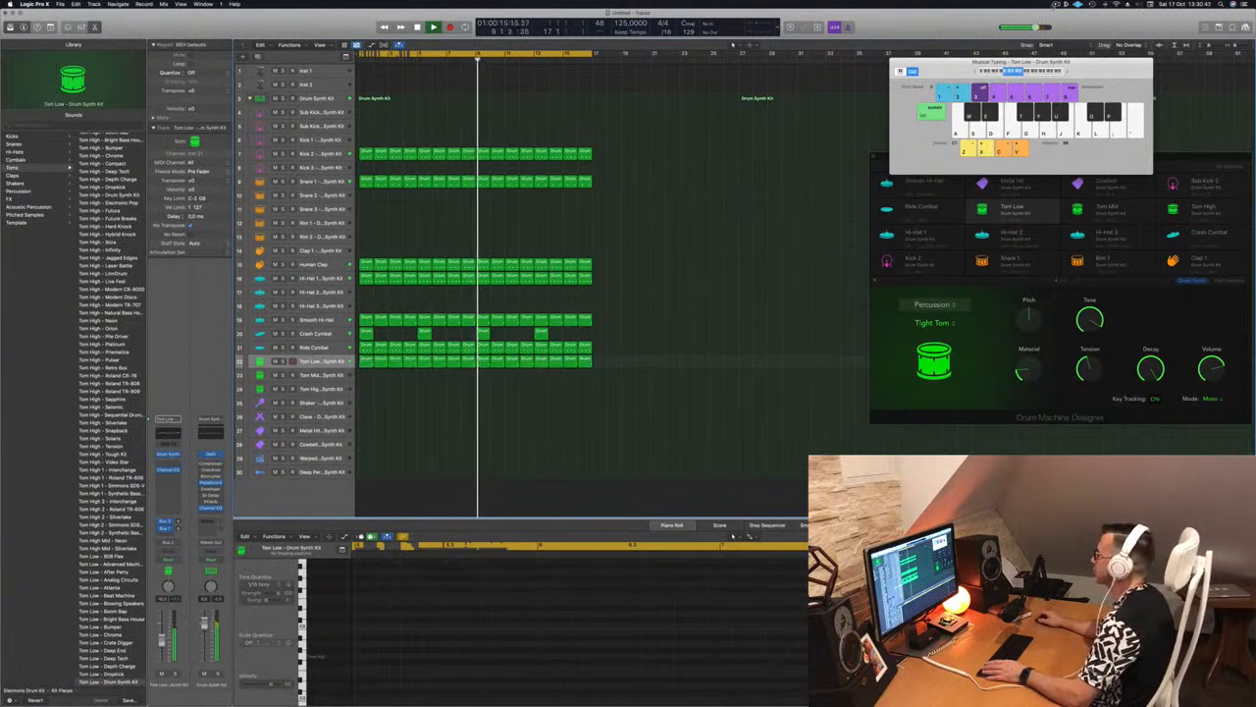
pyautogui.click(1058, 5)
pyautogui.click(966, 29)
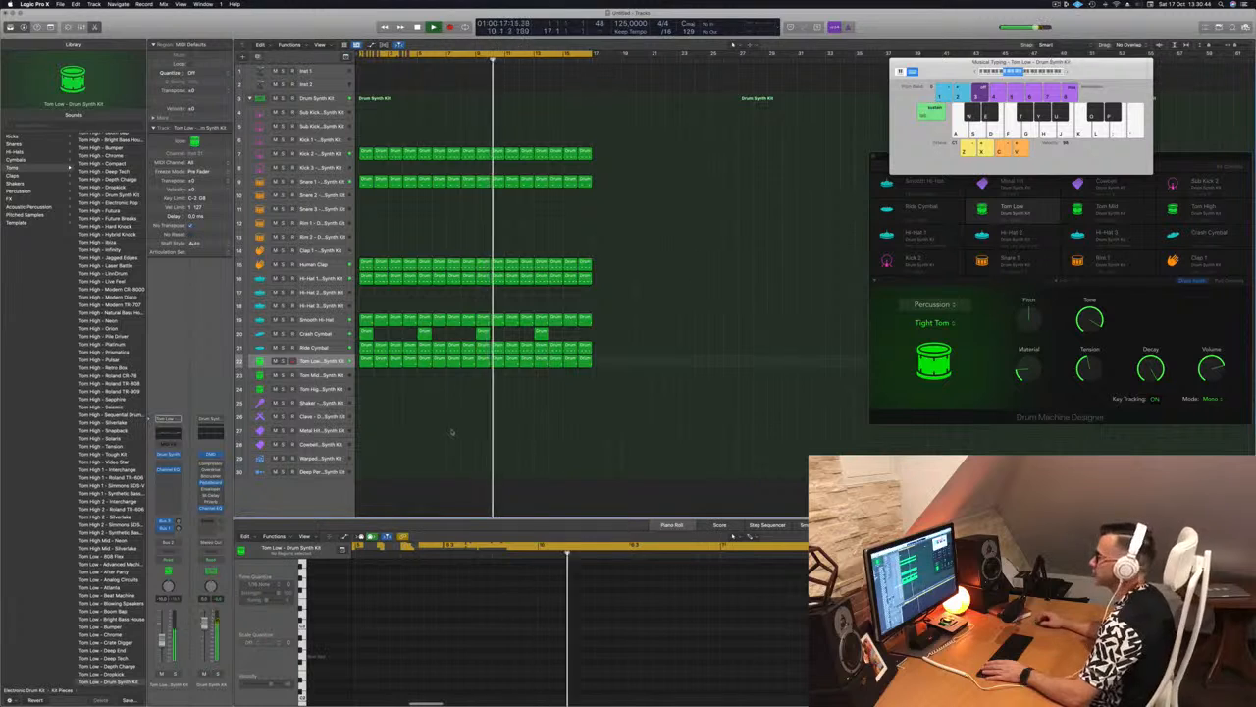
# Copy the first Tom Low region to the Tom Mid track, rework it into two notes around mid-bar, and play from the start
pyautogui.click(334, 430)
pyautogui.press('space')
pyautogui.moveTo(366, 361); pyautogui.dragTo(366, 378)
pyautogui.moveTo(448, 602); pyautogui.dragTo(555, 692)
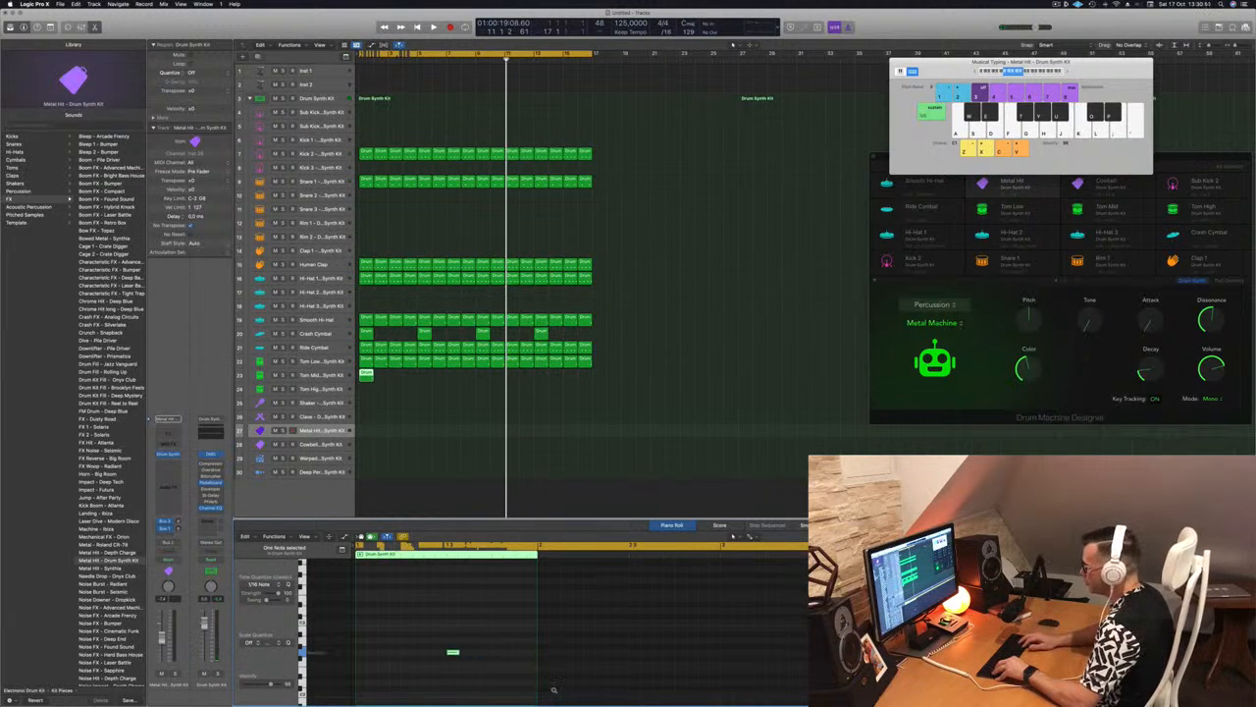
pyautogui.moveTo(473, 625); pyautogui.dragTo(452, 652)
pyautogui.press('Return')
pyautogui.press('space')
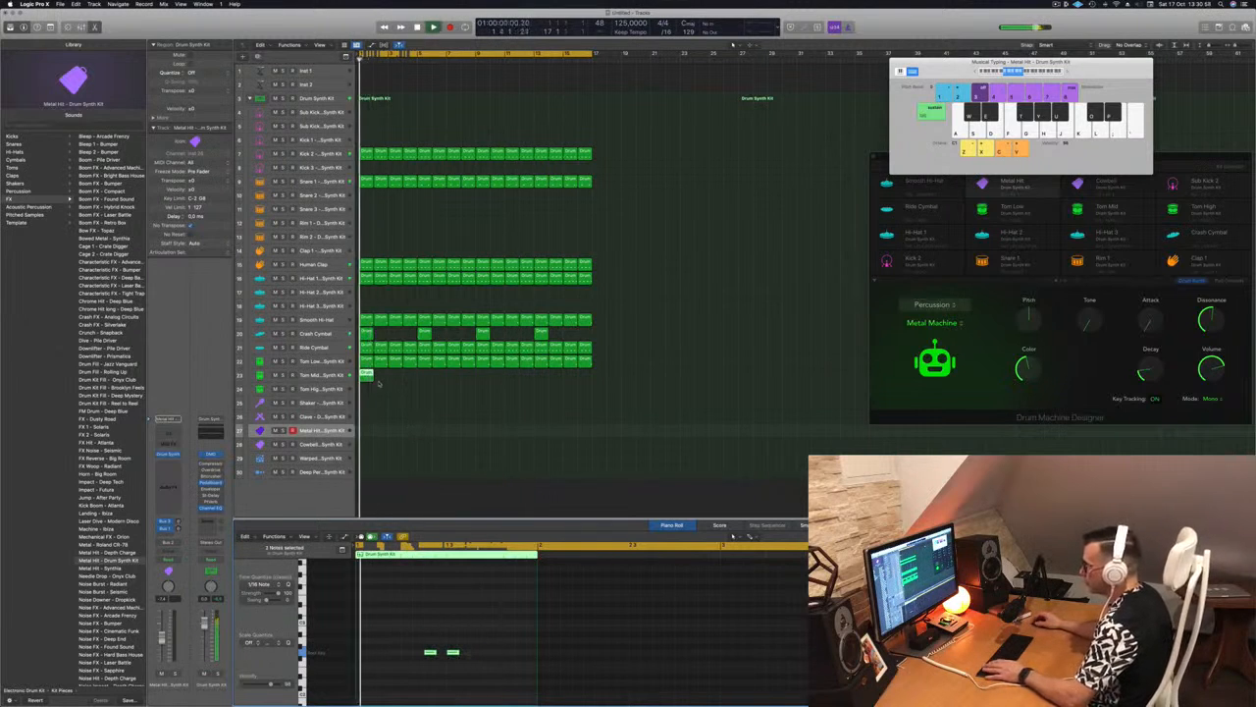
# Compare the Tom Mid and Tom Low sounds by soloing each track in turn during playback
pyautogui.click(337, 377)
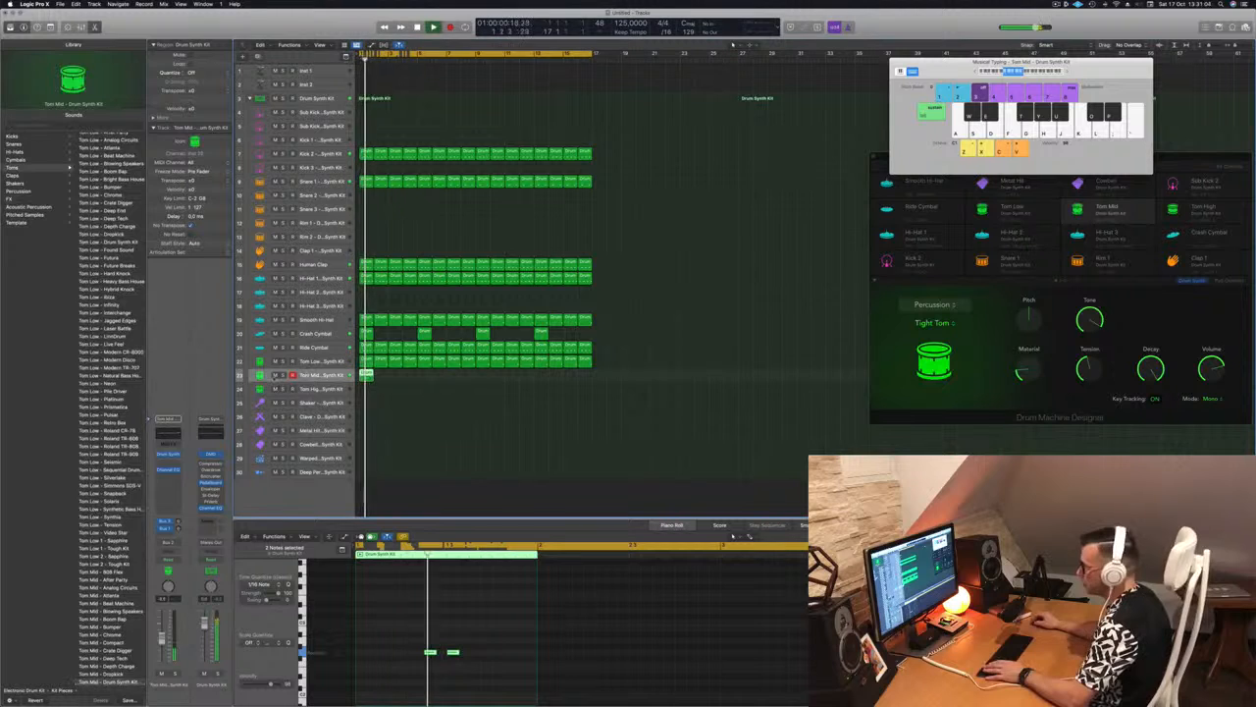
pyautogui.press('s')
pyautogui.press('s')
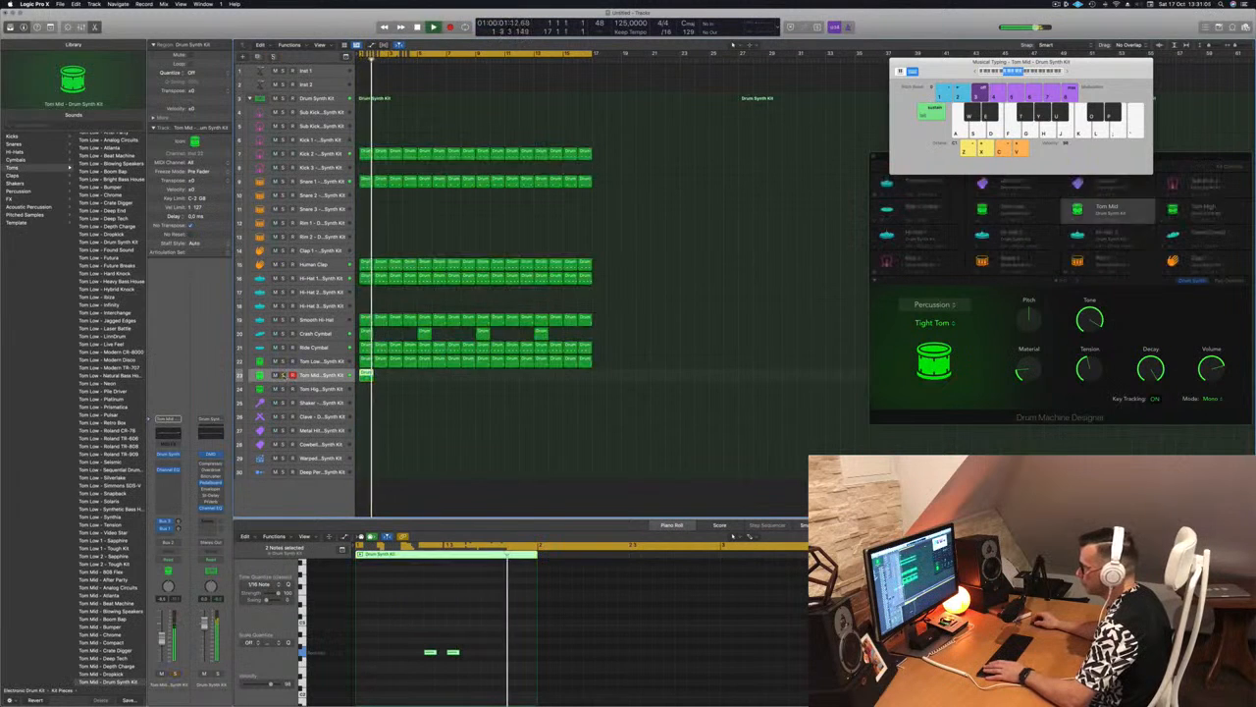
pyautogui.click(283, 361)
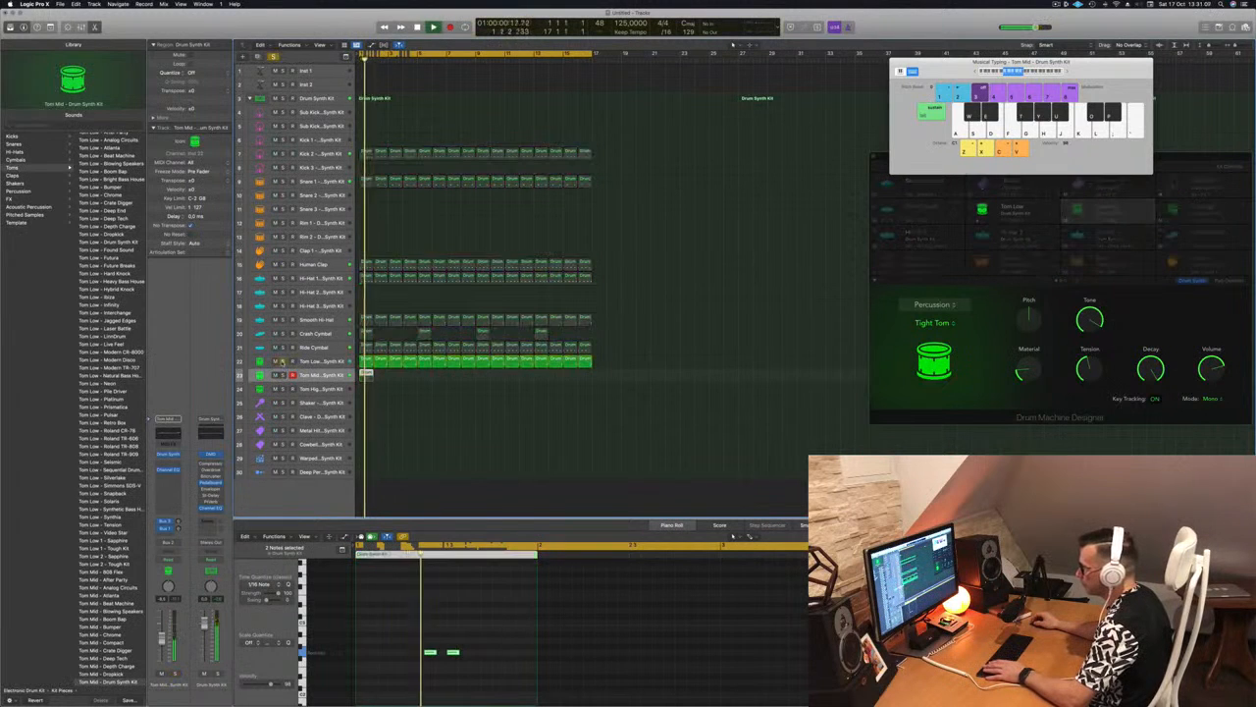
pyautogui.click(283, 361)
pyautogui.press('s')
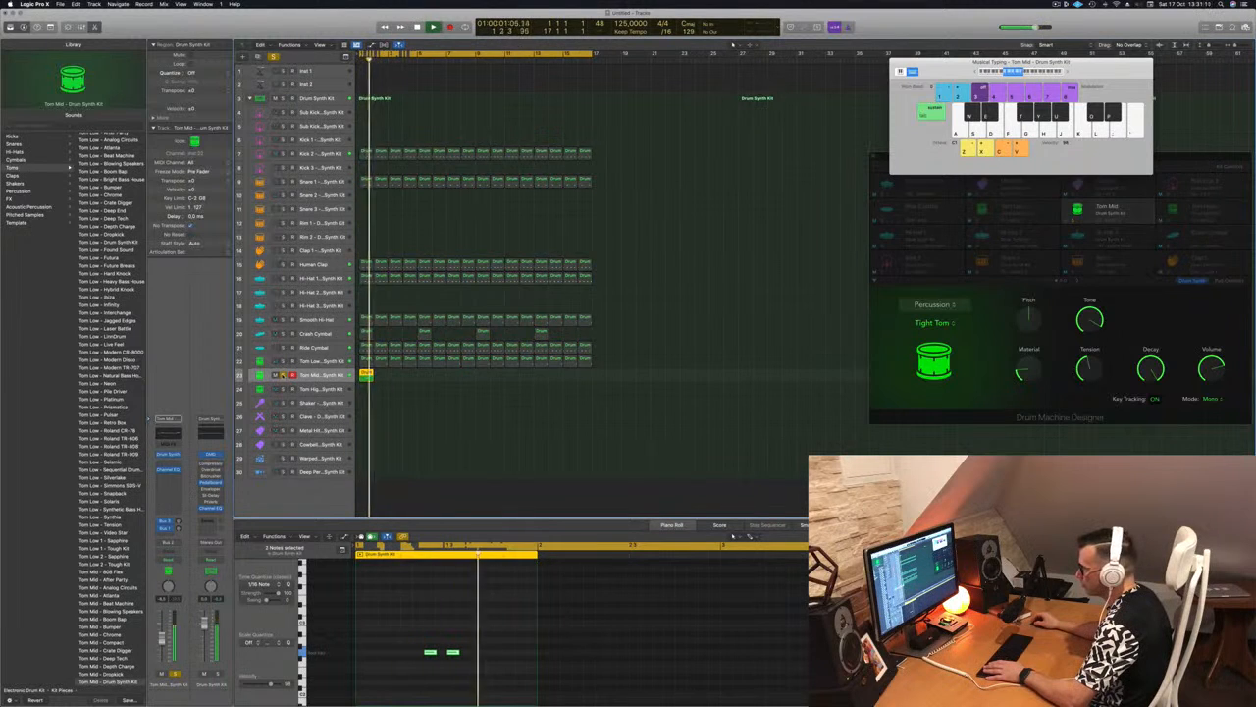
pyautogui.click(283, 375)
pyautogui.click(283, 361)
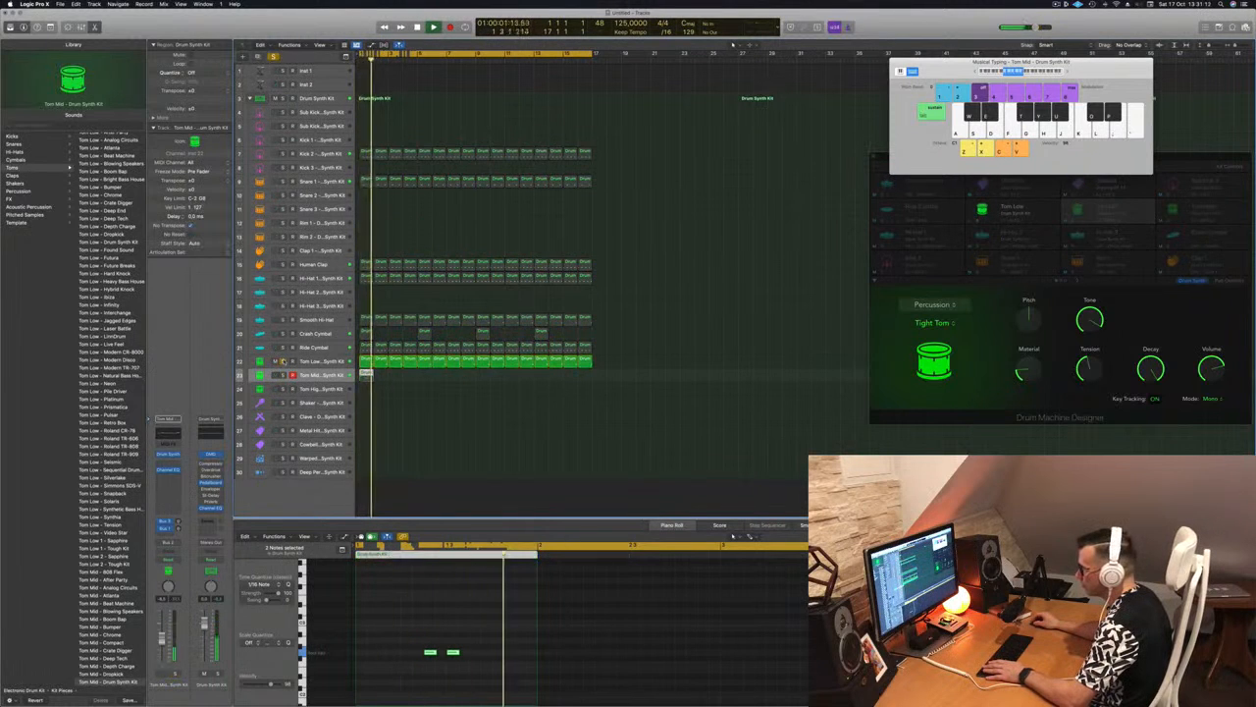
pyautogui.click(282, 361)
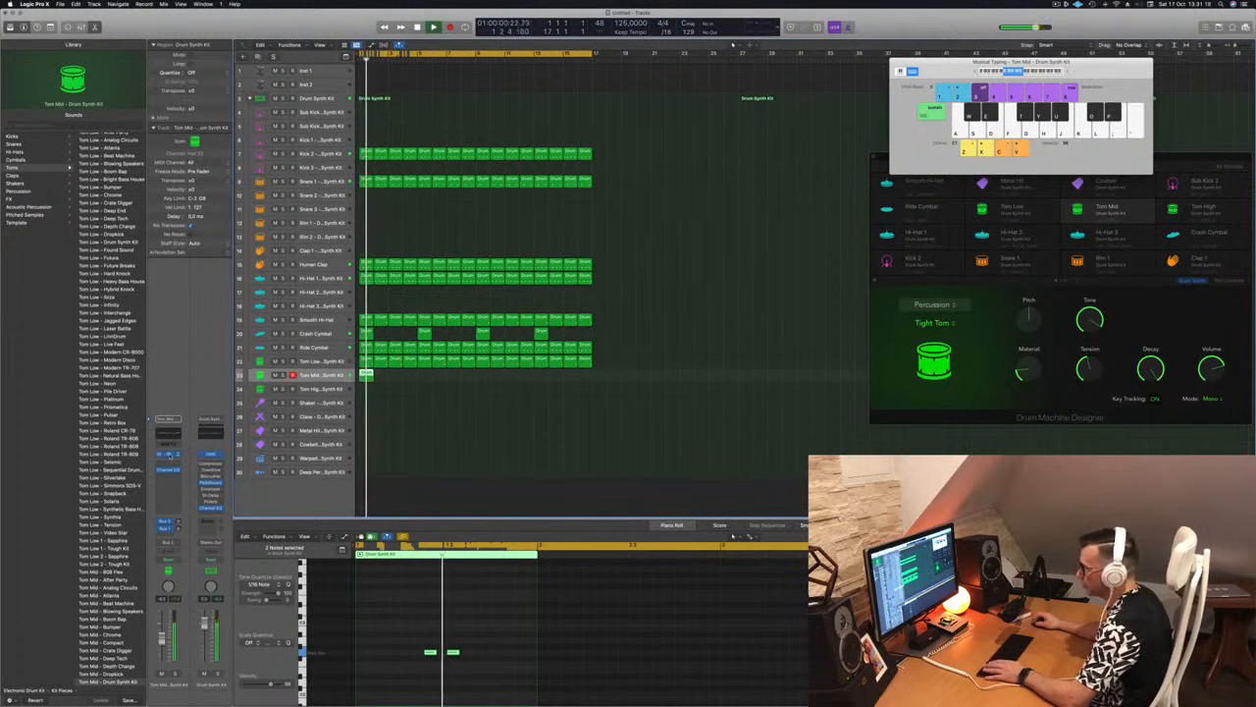
# Change the Tom Mid track's Drum Synth sound to Deep Tom
pyautogui.click(170, 456)
pyautogui.moveTo(639, 114); pyautogui.dragTo(738, 181)
pyautogui.click(637, 228)
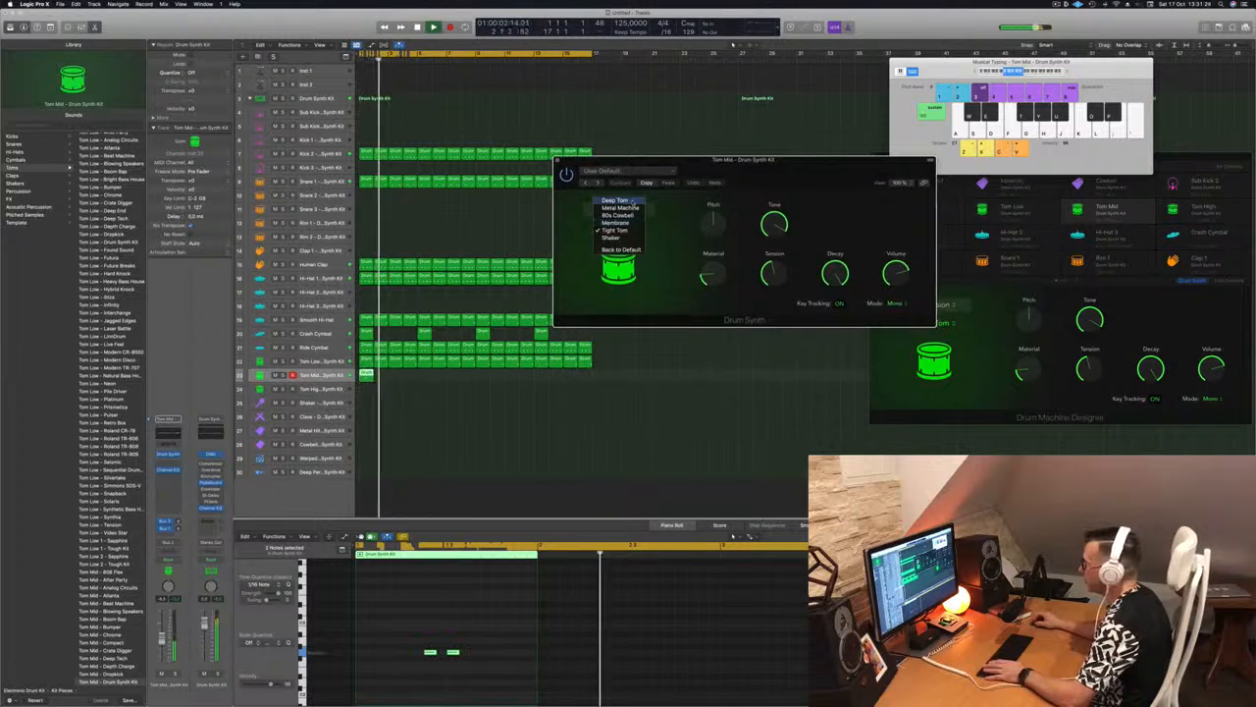
pyautogui.click(620, 201)
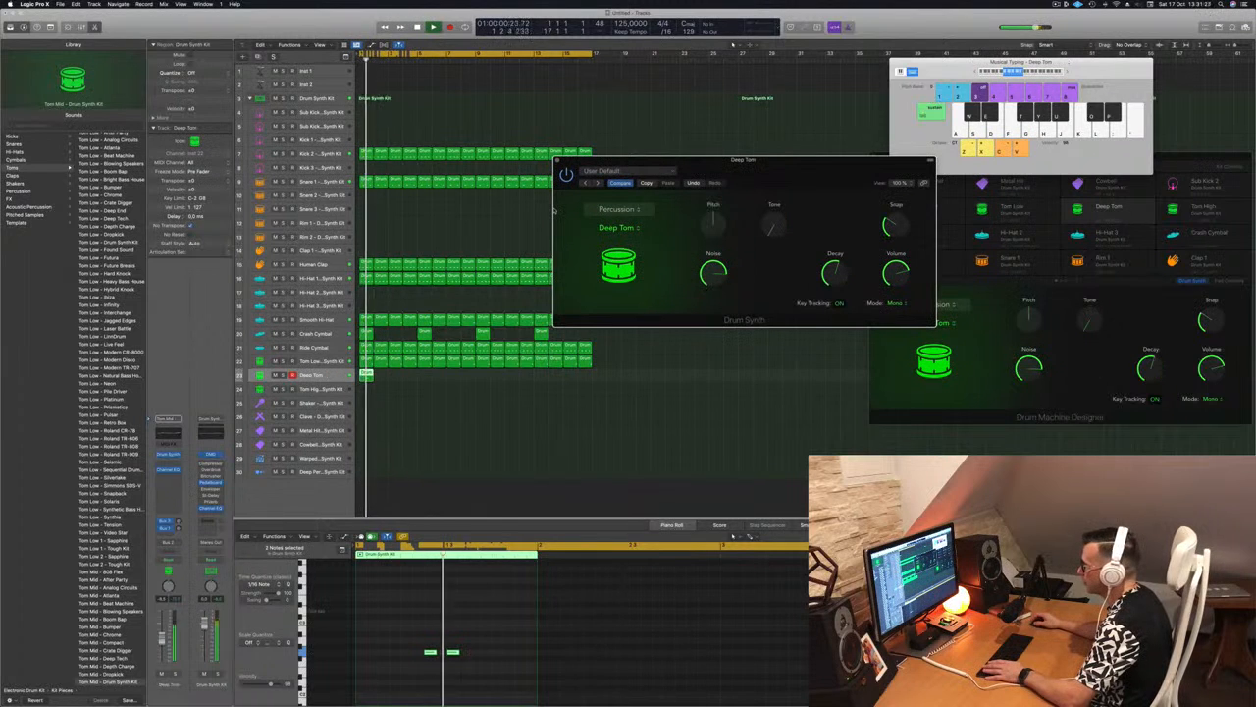
pyautogui.moveTo(797, 170); pyautogui.dragTo(699, 177)
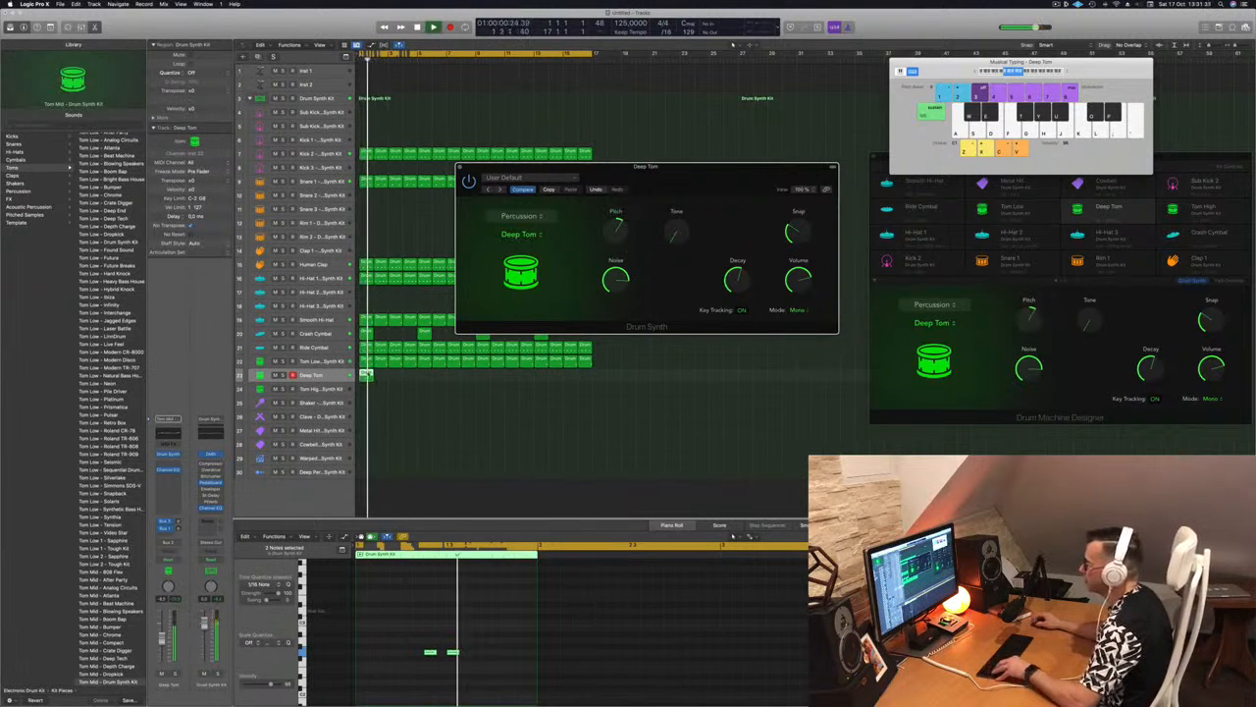
# Repeat the Deep Tom region until it fills all sixteen bars
pyautogui.moveTo(380, 379); pyautogui.dragTo(380, 379)
pyautogui.moveTo(395, 381); pyautogui.dragTo(479, 390)
pyautogui.moveTo(701, 183); pyautogui.dragTo(763, 222)
# Set the Deep Tom's Pitch to 0, Tone slightly past halfway and Noise to about 57%, and close the instrument
pyautogui.moveTo(678, 270); pyautogui.dragTo(678, 296)
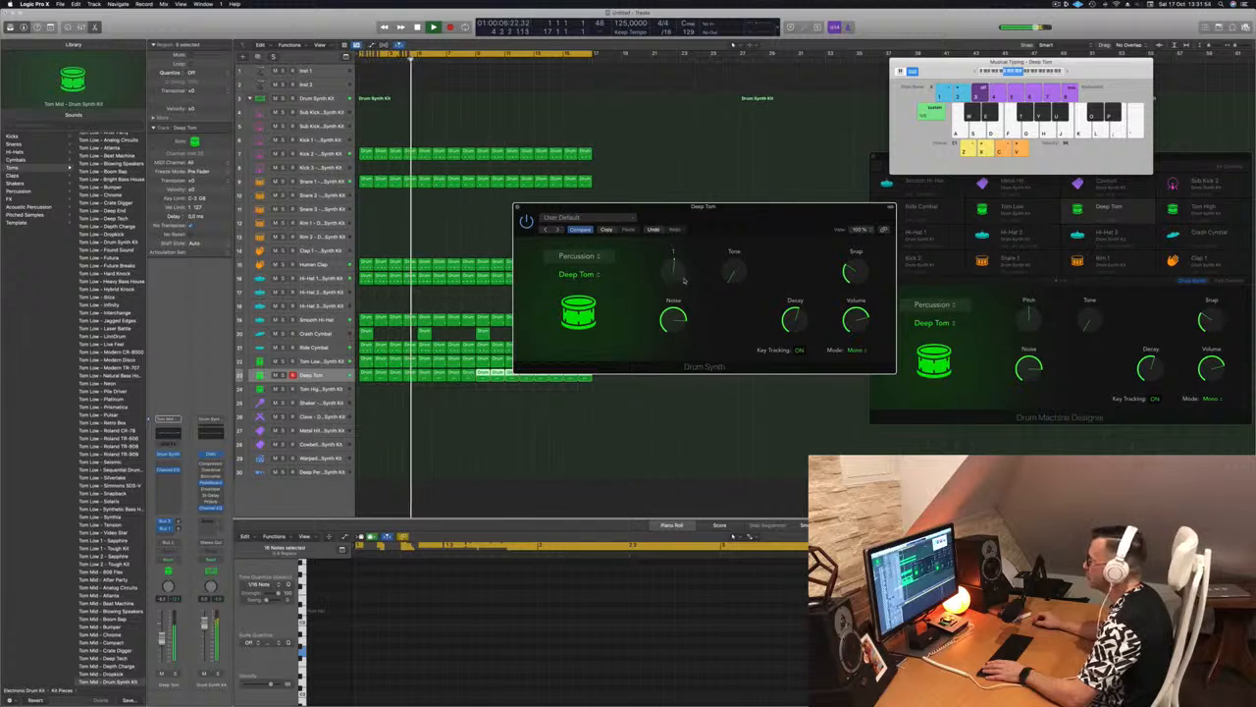
pyautogui.moveTo(731, 273); pyautogui.dragTo(736, 255)
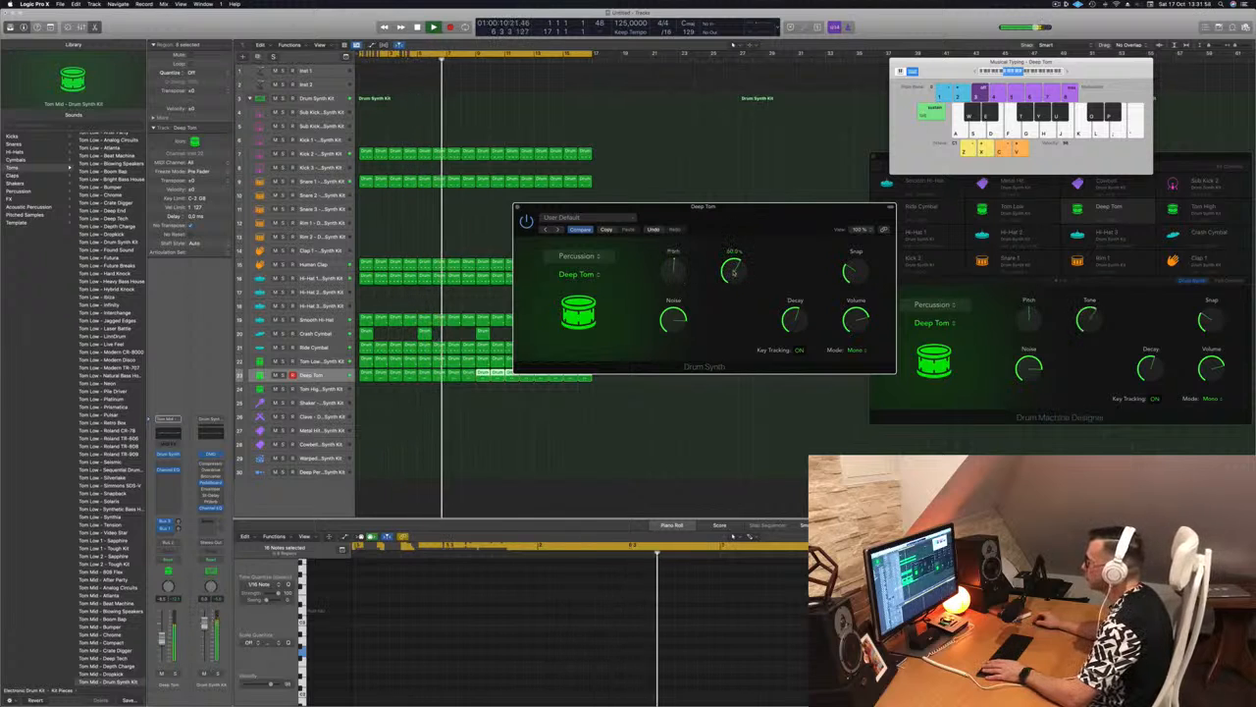
pyautogui.moveTo(687, 206); pyautogui.dragTo(697, 173)
pyautogui.click(685, 236)
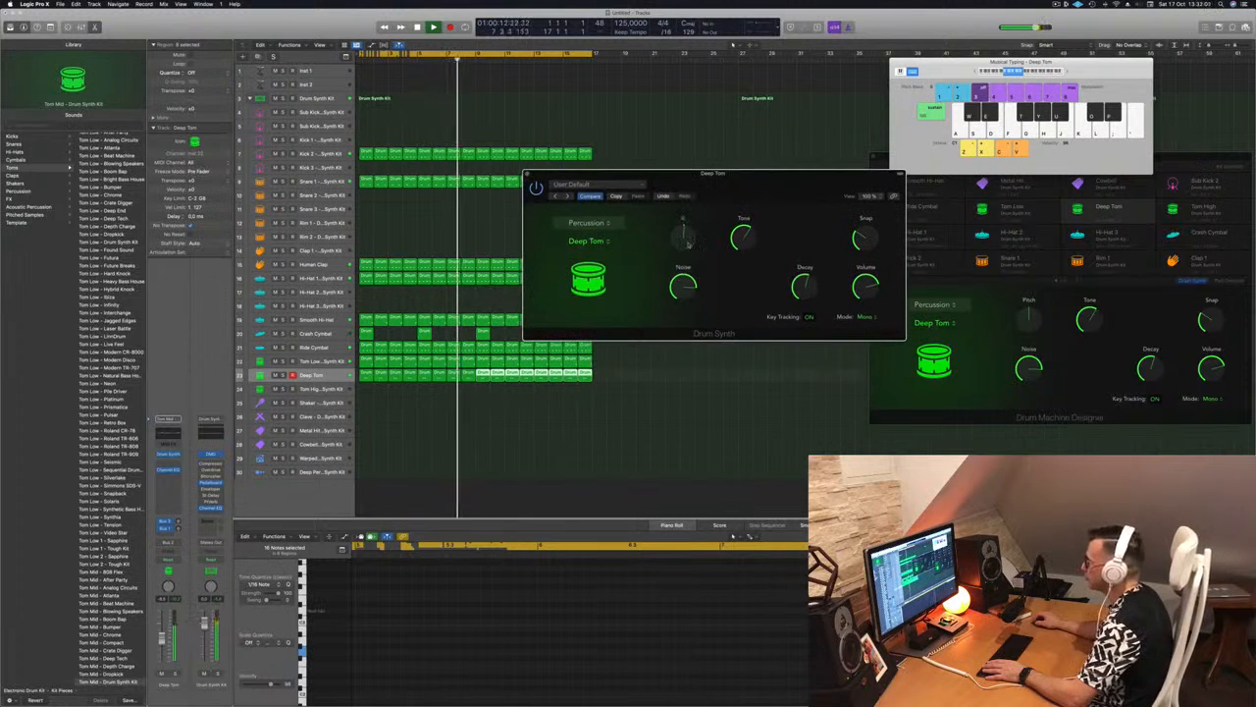
pyautogui.moveTo(726, 177); pyautogui.dragTo(734, 176)
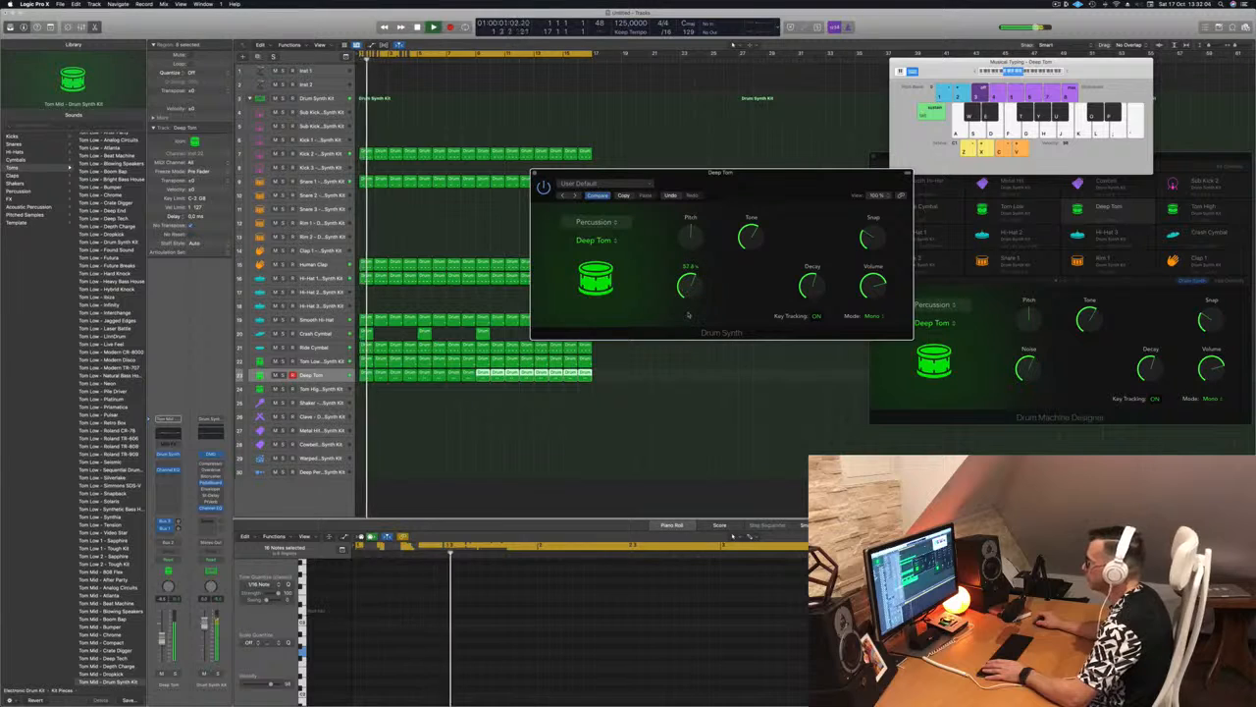
pyautogui.moveTo(698, 174); pyautogui.dragTo(664, 176)
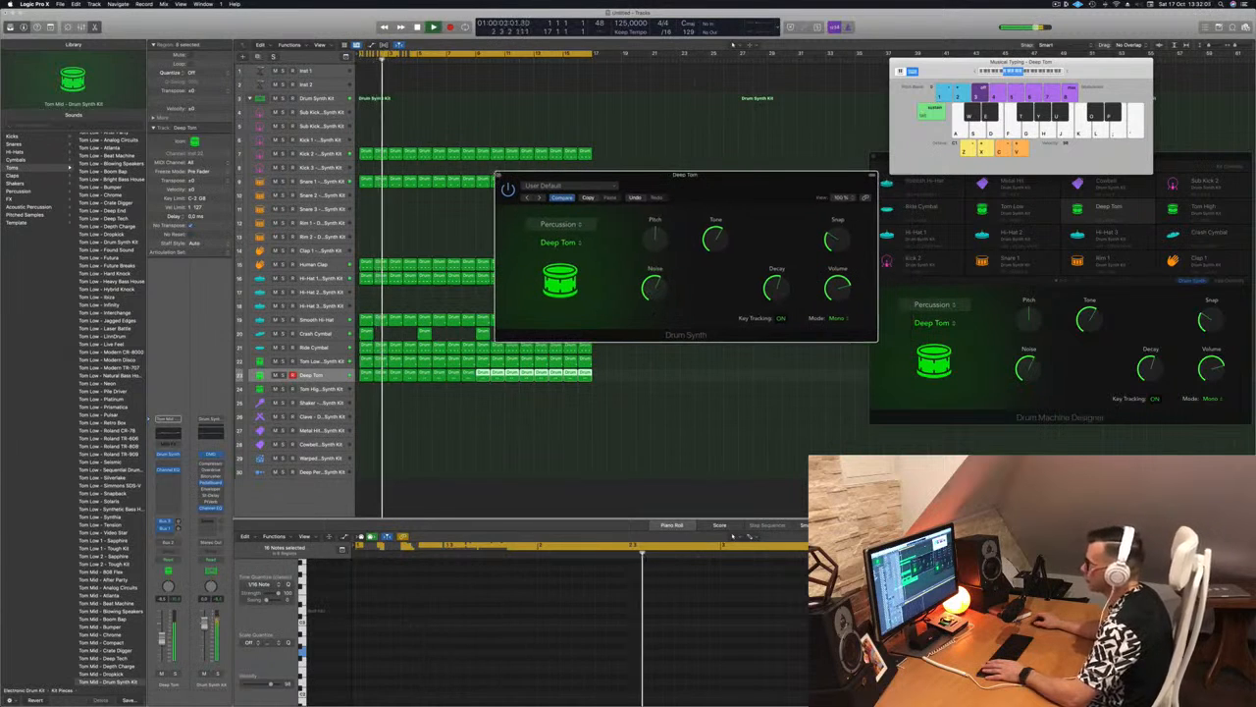
pyautogui.press('super+w')
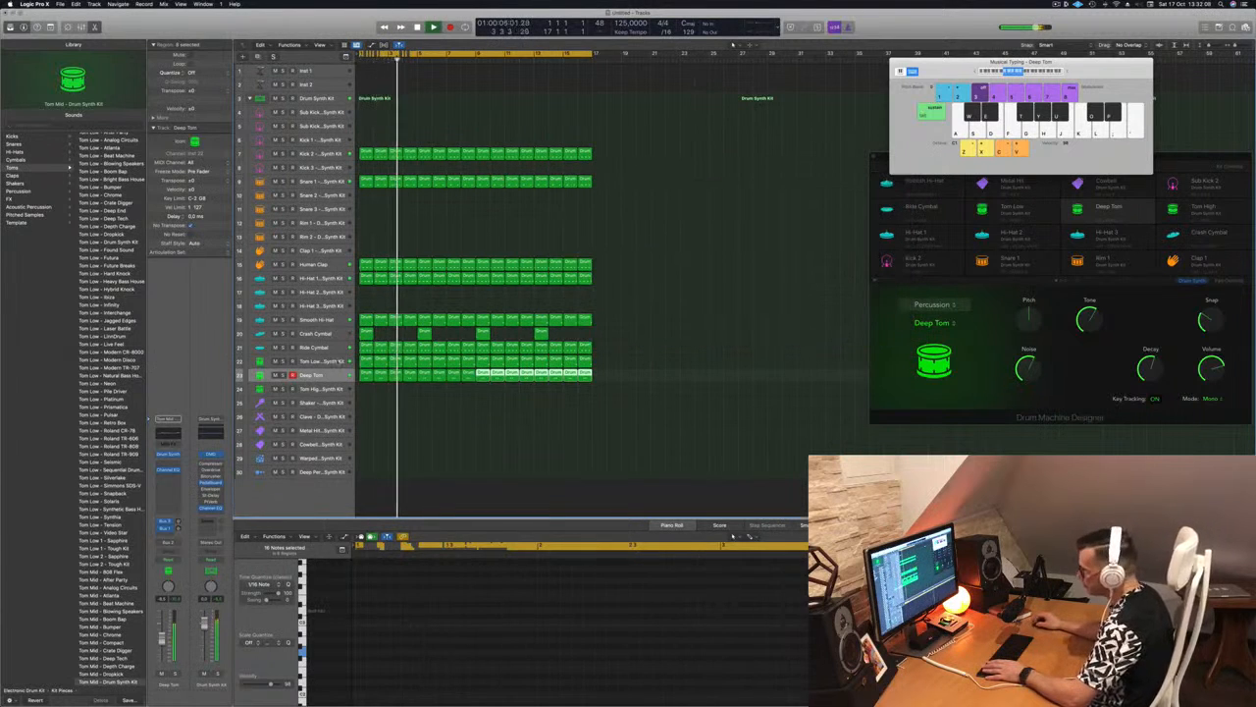
pyautogui.click(340, 362)
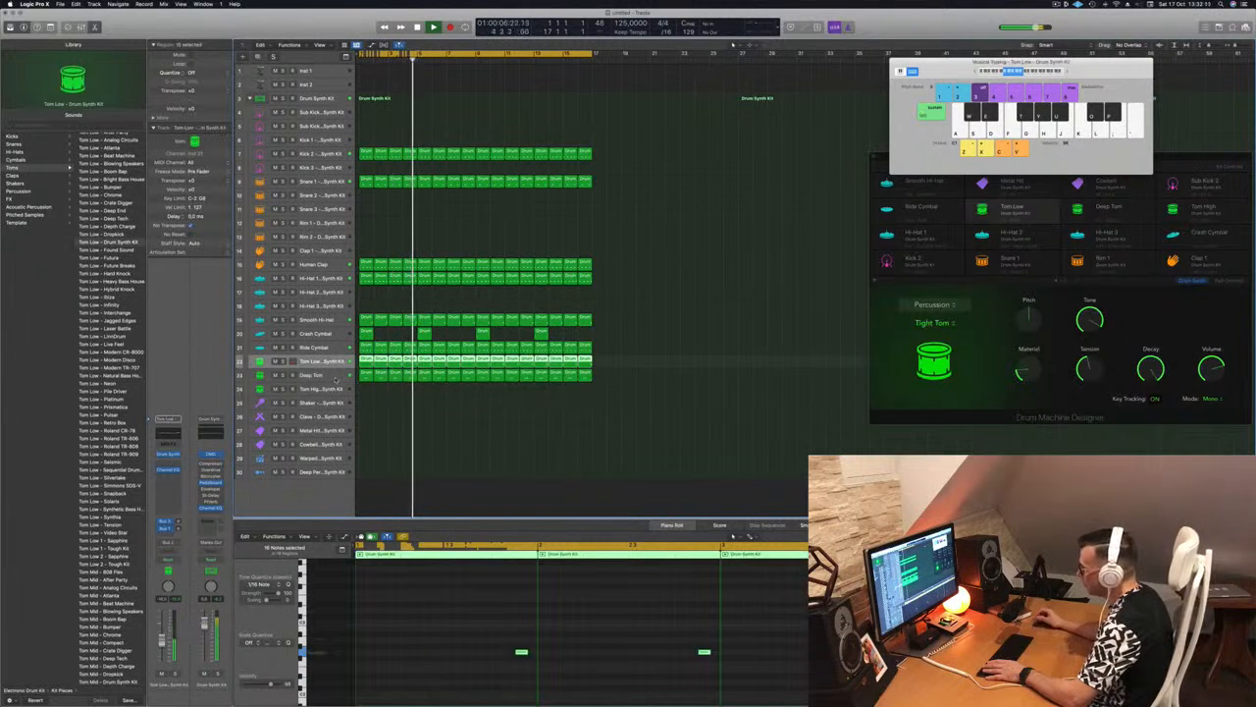
pyautogui.click(336, 378)
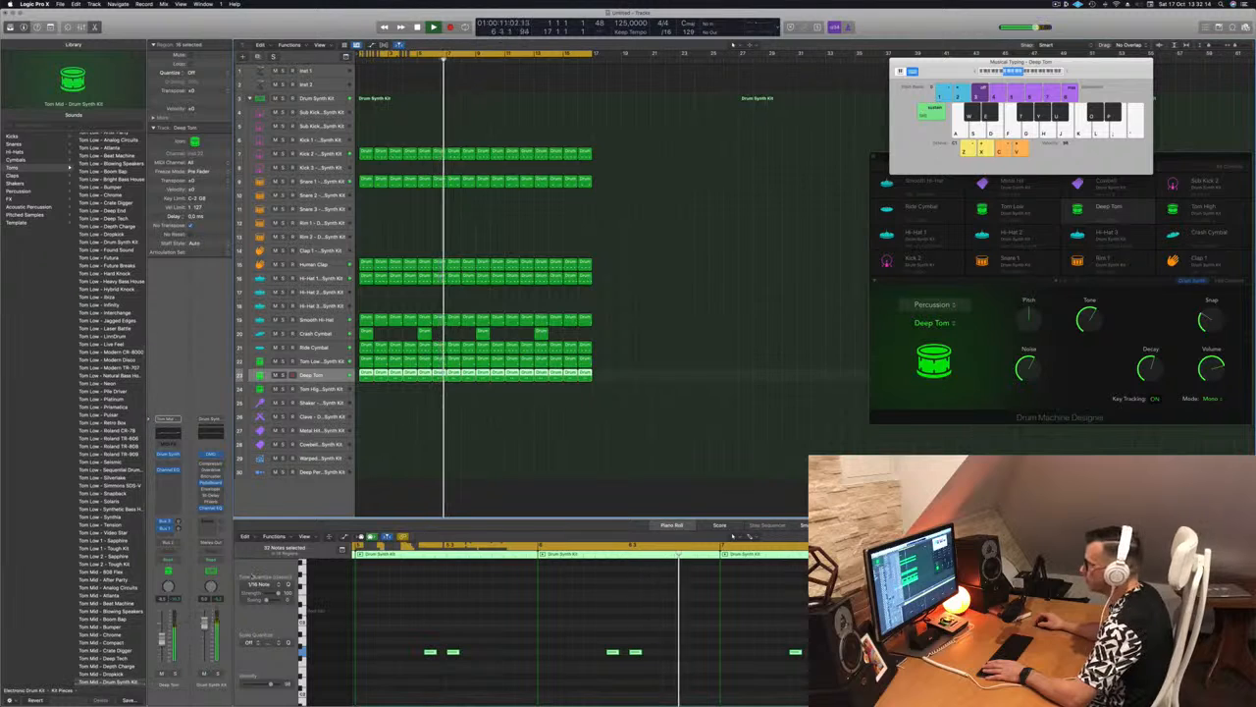
# Copy the first Deep Tom region to the Tom High track
pyautogui.click(374, 409)
pyautogui.click(366, 377)
pyautogui.moveTo(366, 376); pyautogui.dragTo(366, 389)
# Move both Tom High notes to a higher pitch and one beat earlier, and play from the start
pyautogui.moveTo(414, 638); pyautogui.dragTo(506, 671)
pyautogui.hotkey('alt', 'Up')
pyautogui.hotkey('alt', 'Up')
pyautogui.hotkey('alt', 'Up')
pyautogui.hotkey('alt', 'Up')
pyautogui.hotkey('alt', 'Up')
pyautogui.hotkey('alt', 'Up')
pyautogui.hotkey('alt', 'Up')
pyautogui.hotkey('alt', 'Left')
pyautogui.hotkey('alt', 'Left')
pyautogui.hotkey('alt', 'Left')
pyautogui.press('Return')
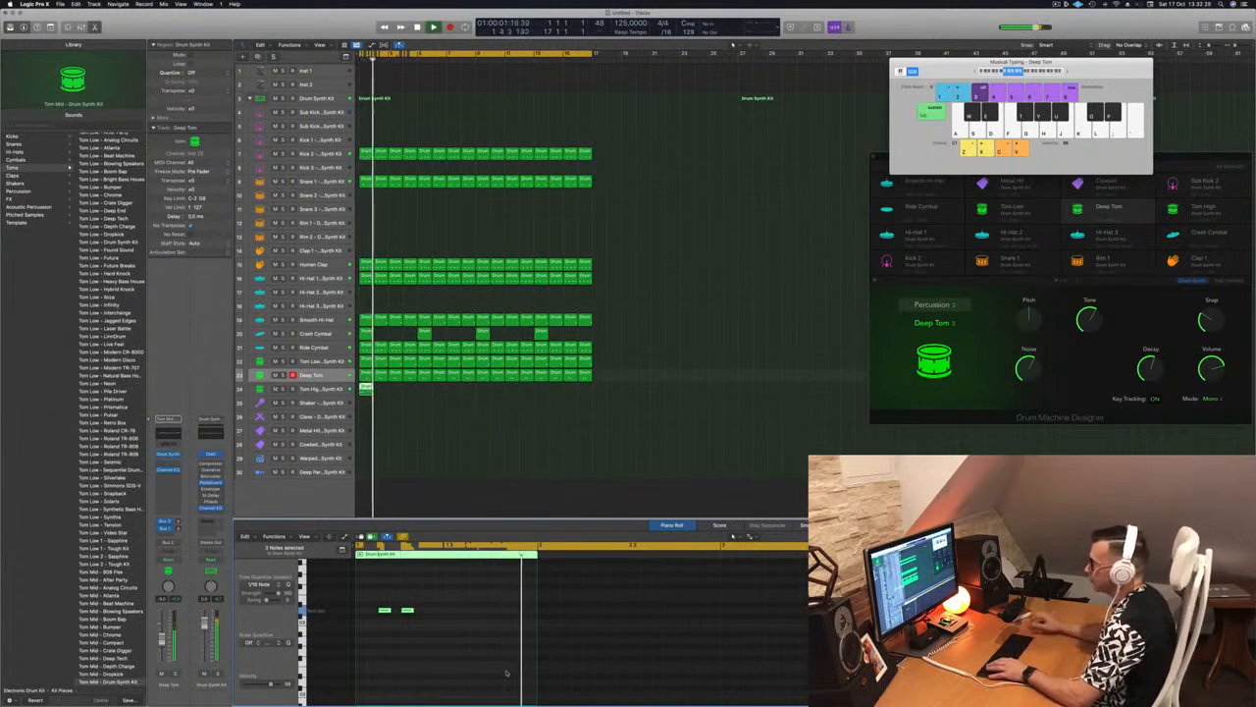
# Open the Tom High track's Drum Synth and change its percussion sound from Deep Tom to Membrane
pyautogui.click(316, 389)
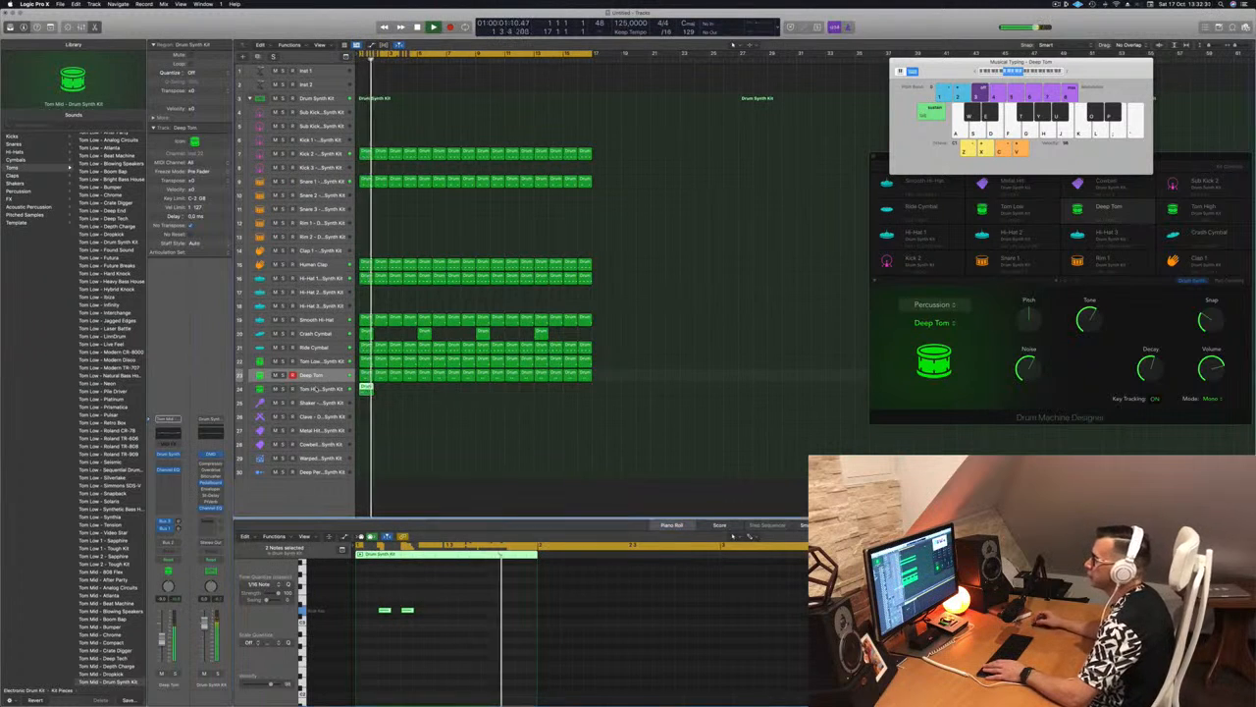
pyautogui.press('Return')
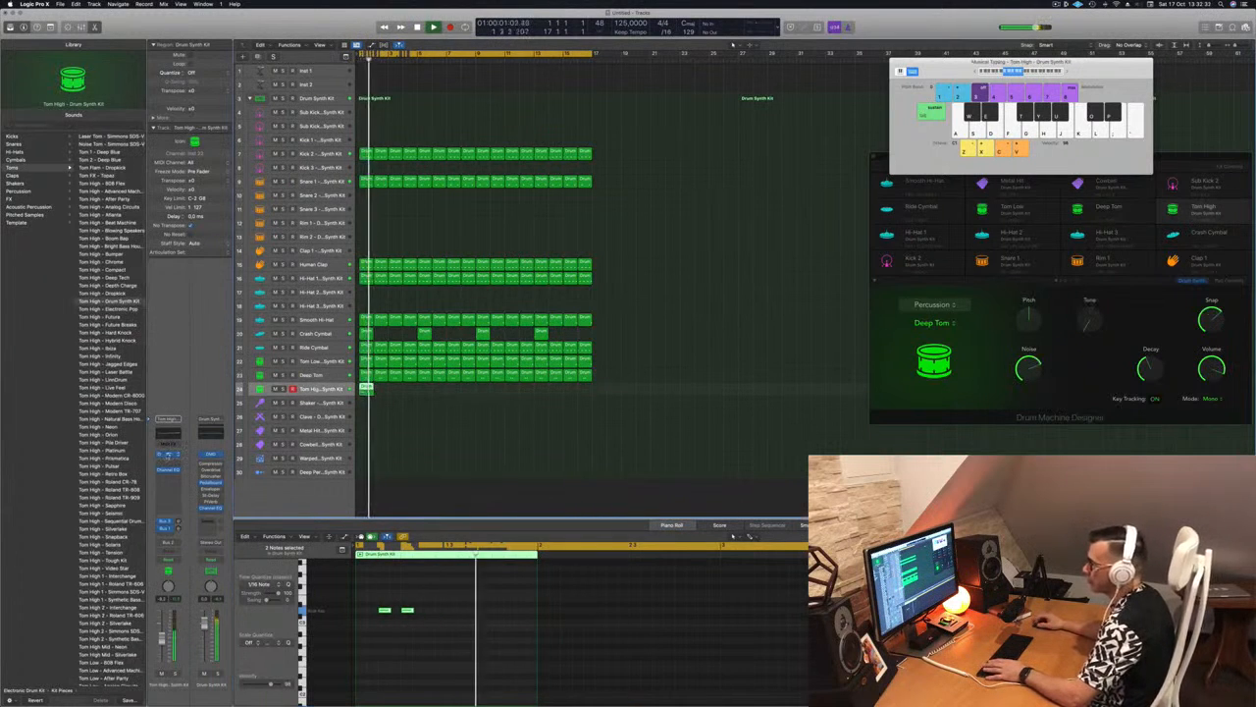
pyautogui.click(168, 455)
pyautogui.moveTo(636, 106); pyautogui.dragTo(782, 129)
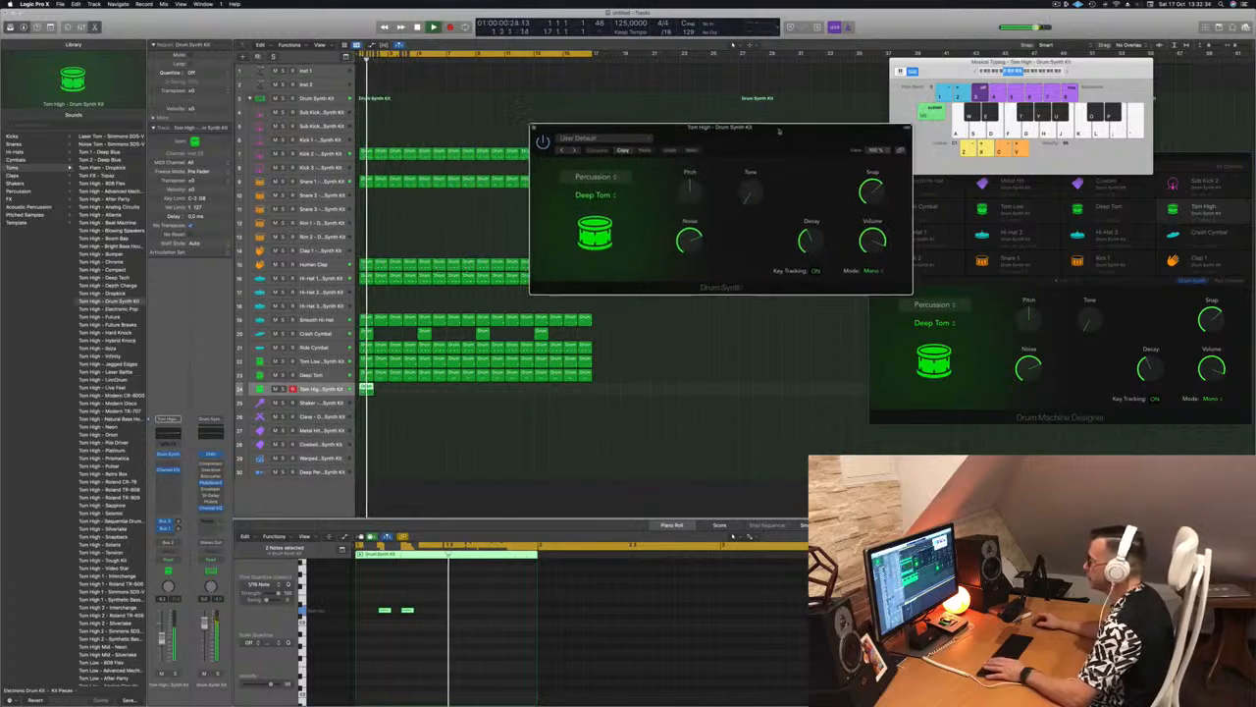
pyautogui.click(602, 194)
pyautogui.click(599, 197)
pyautogui.click(598, 197)
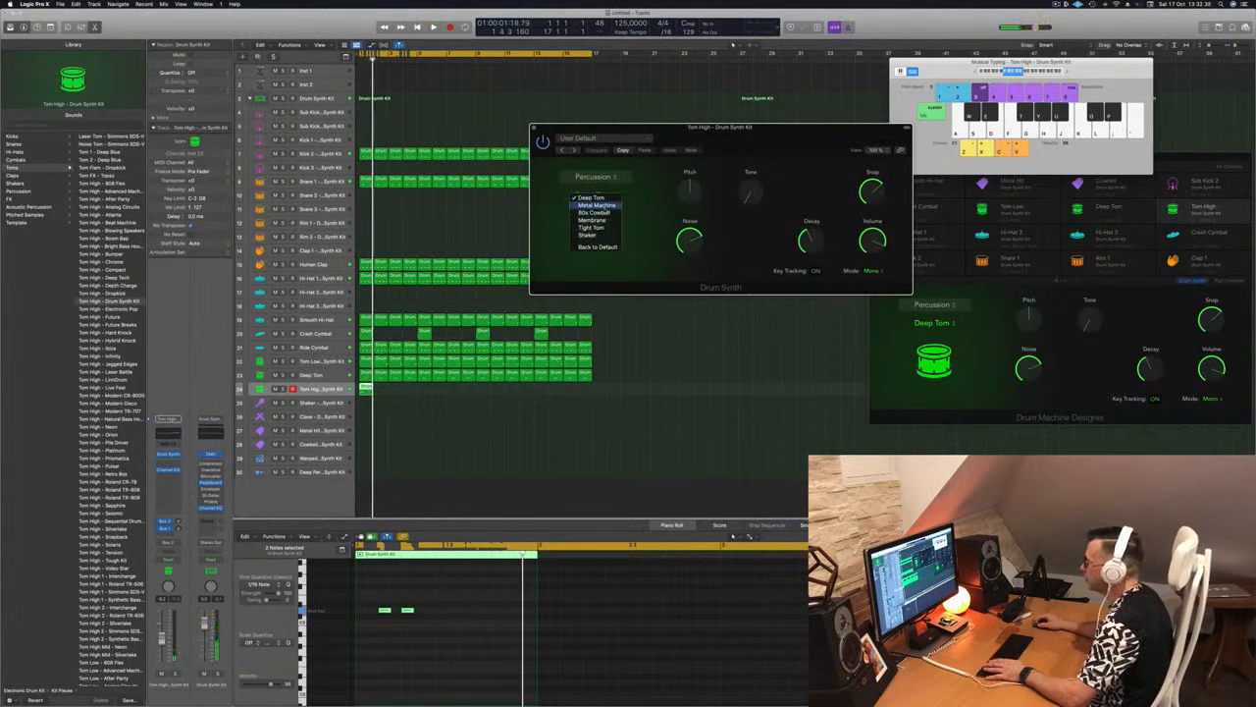
pyautogui.click(594, 220)
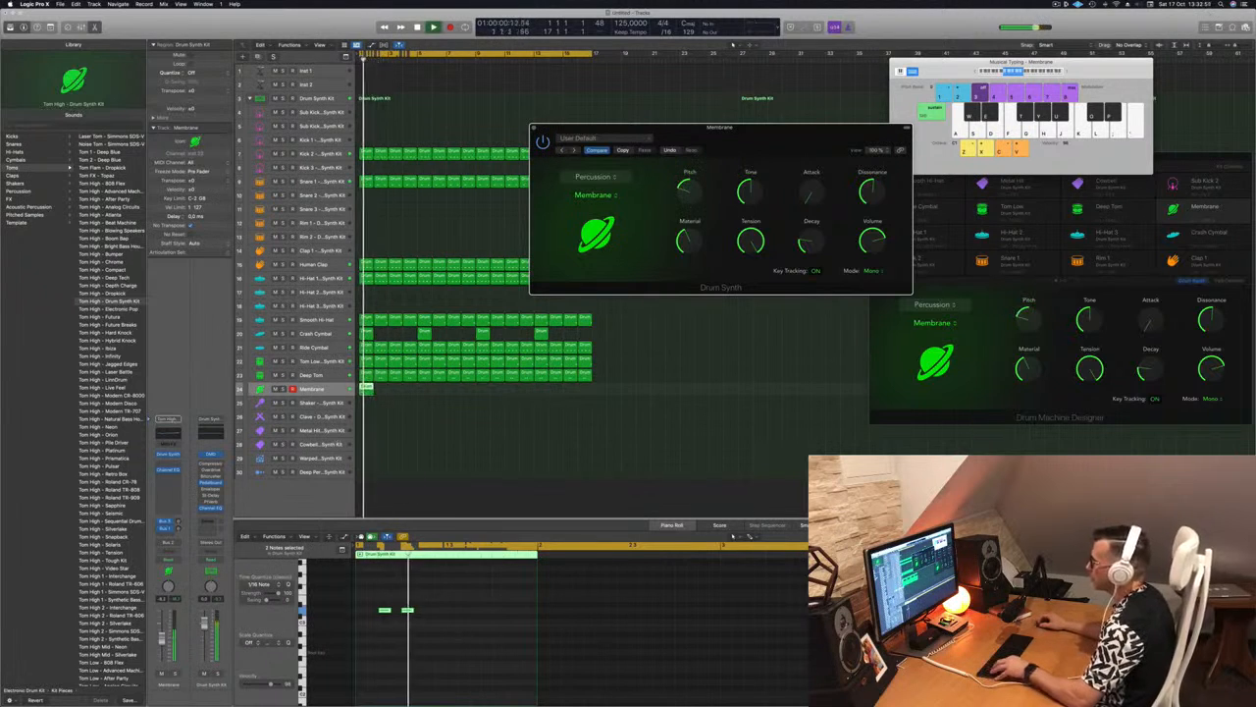
# Repeat the Membrane region end to end until it fills all sixteen bars
pyautogui.moveTo(379, 391); pyautogui.dragTo(428, 391)
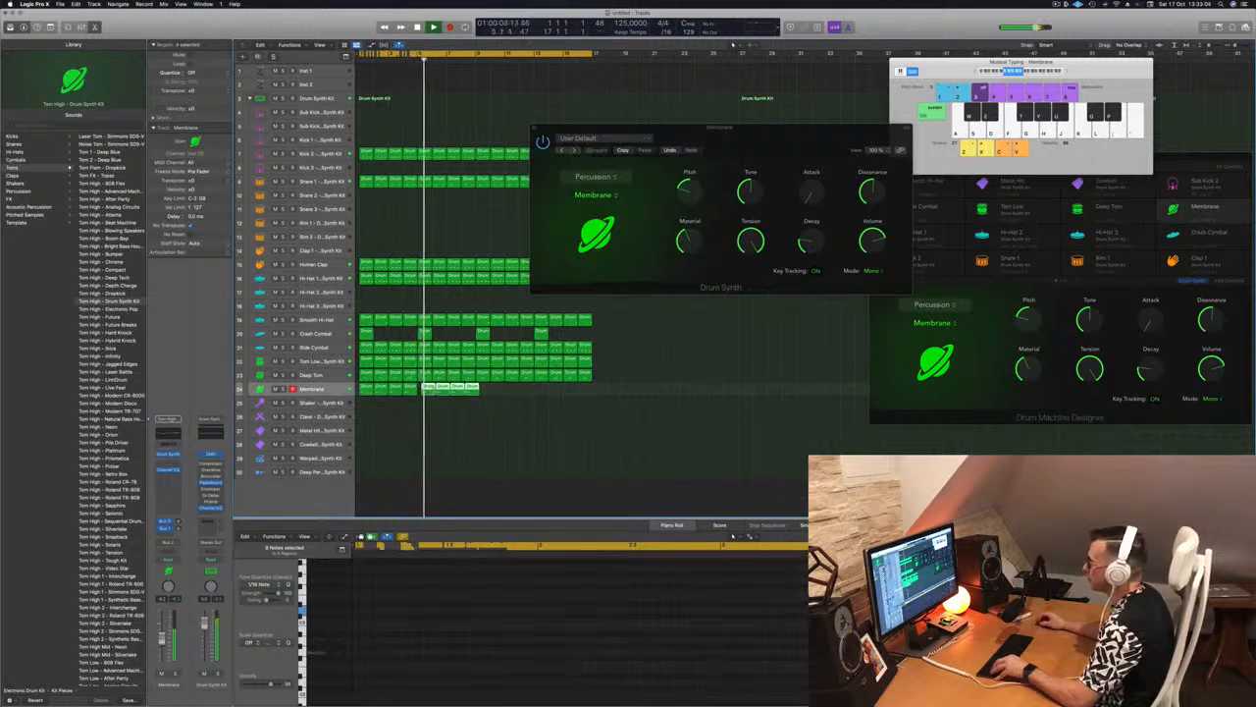
pyautogui.hotkey('alt', 'Left')
pyautogui.hotkey('alt', 'Left')
pyautogui.hotkey('alt', 'Left')
pyautogui.hotkey('alt', 'Left')
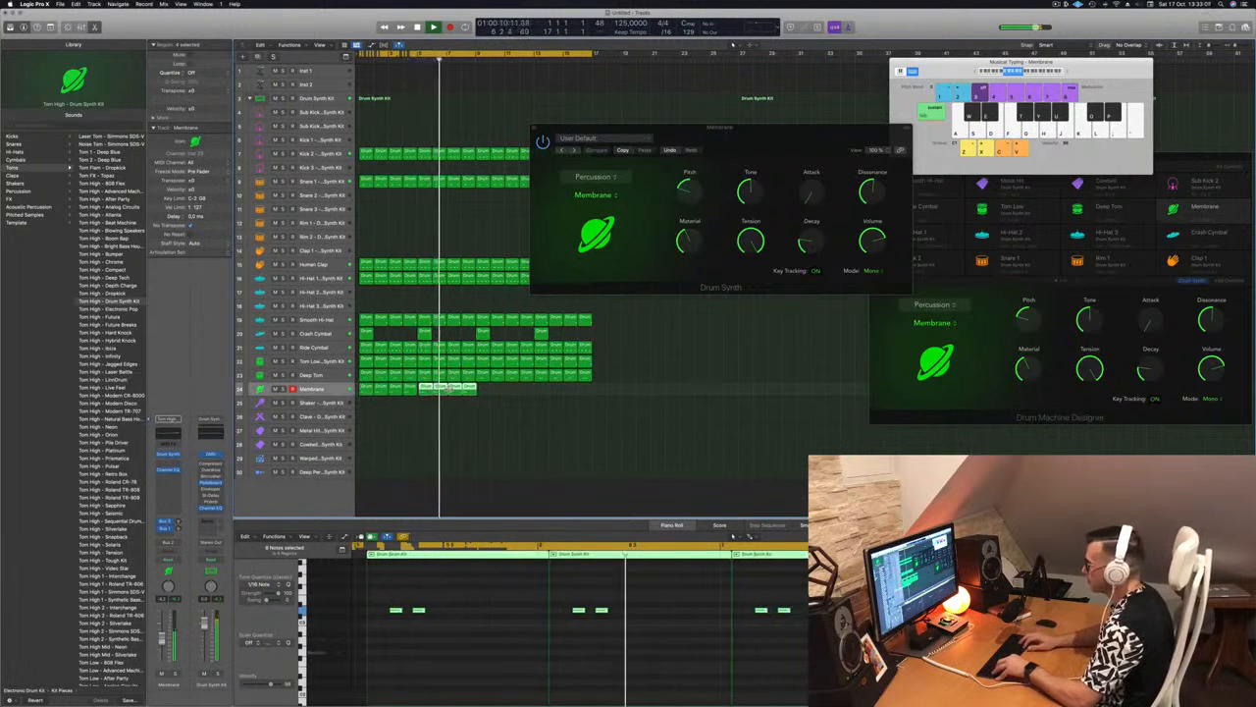
pyautogui.click(362, 387)
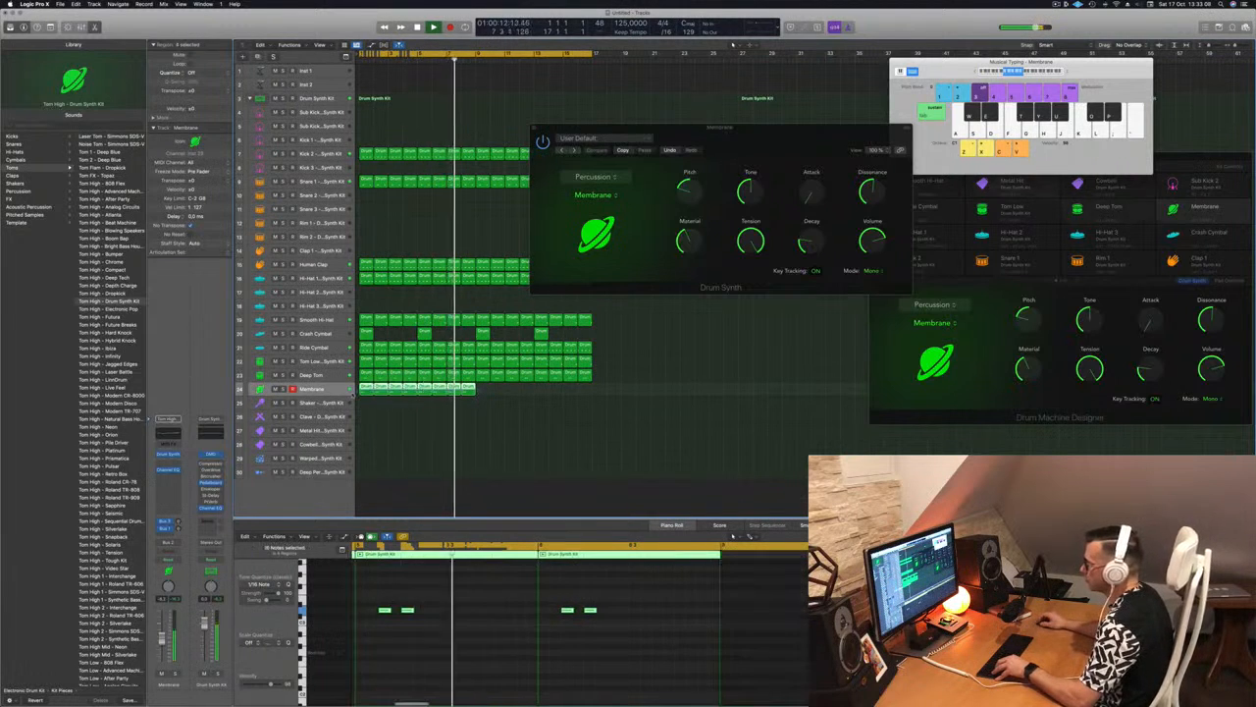
pyautogui.moveTo(362, 387); pyautogui.dragTo(481, 395)
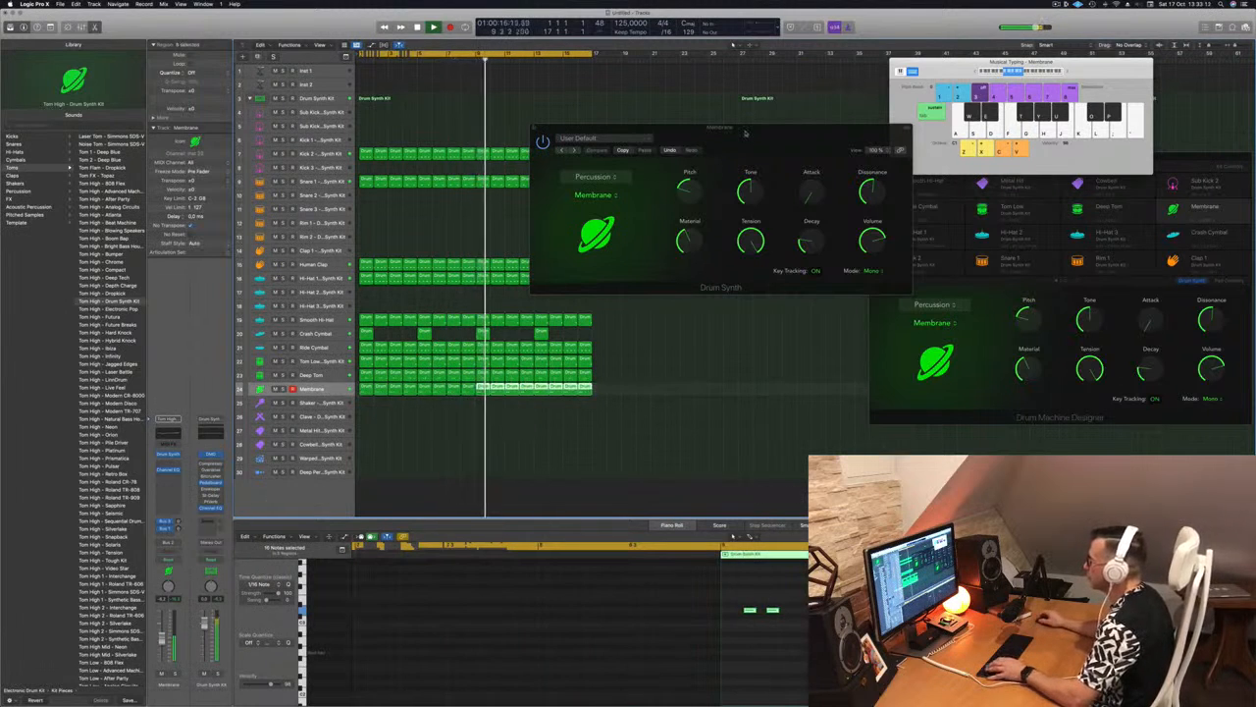
# Raise the Membrane's Pitch to its centre position and play the beat from the start
pyautogui.moveTo(649, 192); pyautogui.dragTo(683, 193)
pyautogui.click(456, 466)
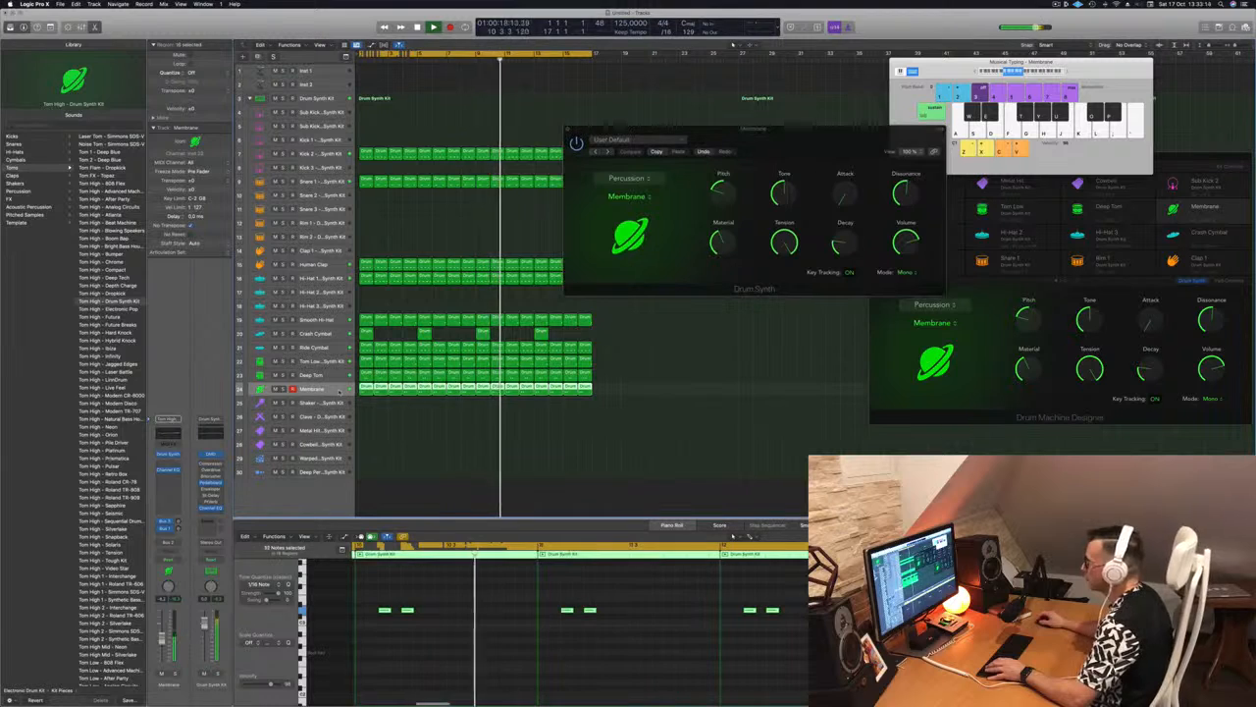
pyautogui.click(455, 466)
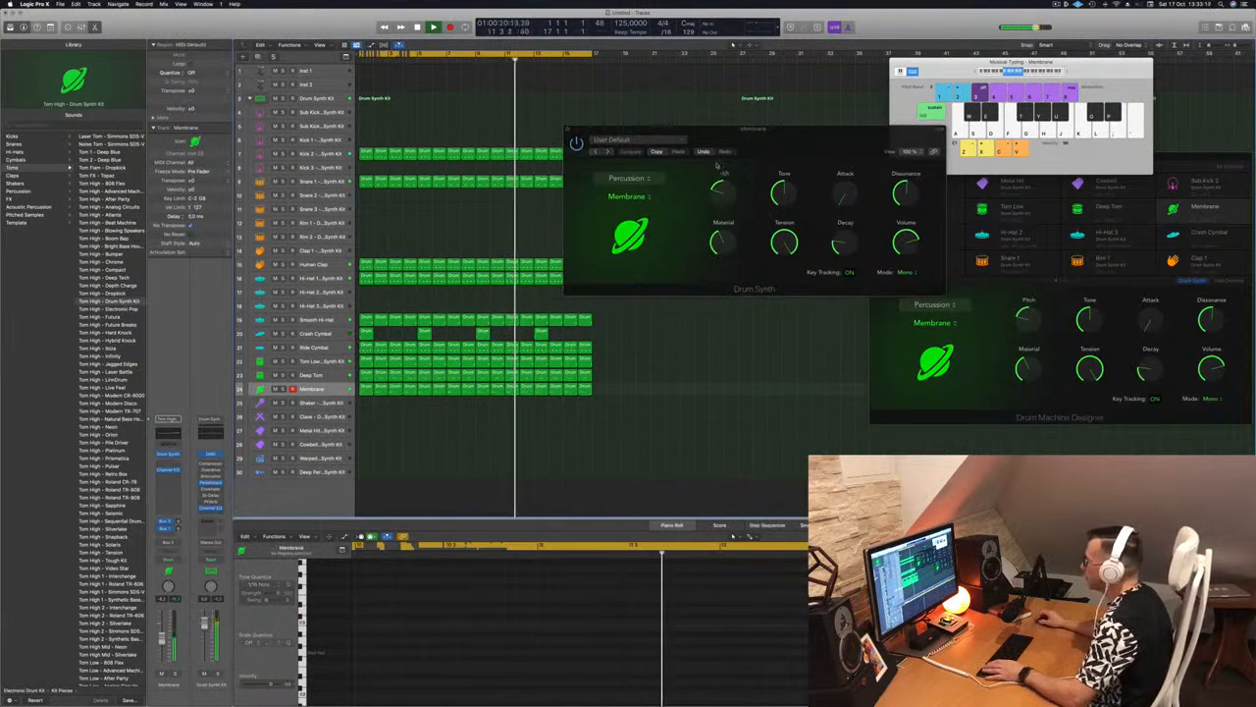
pyautogui.moveTo(723, 190); pyautogui.dragTo(727, 168)
pyautogui.press('Return')
pyautogui.moveTo(781, 138); pyautogui.dragTo(764, 166)
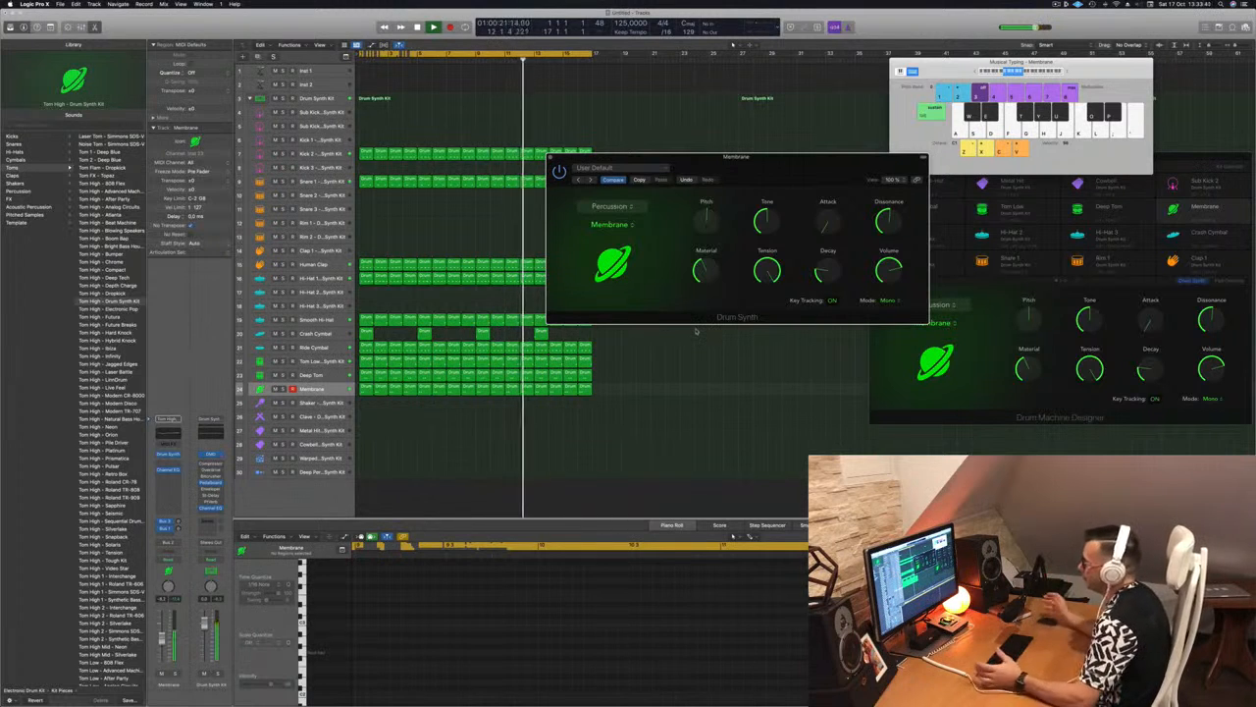
pyautogui.moveTo(792, 168); pyautogui.dragTo(868, 247)
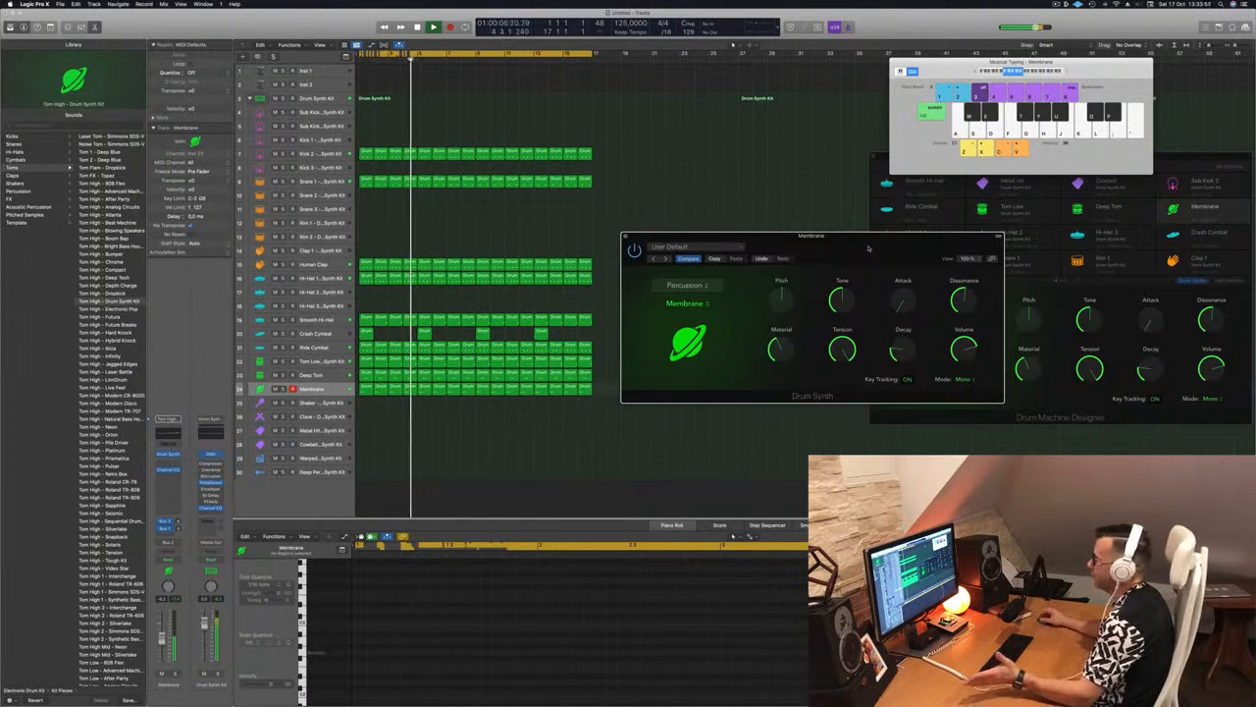
pyautogui.moveTo(868, 248); pyautogui.dragTo(843, 255)
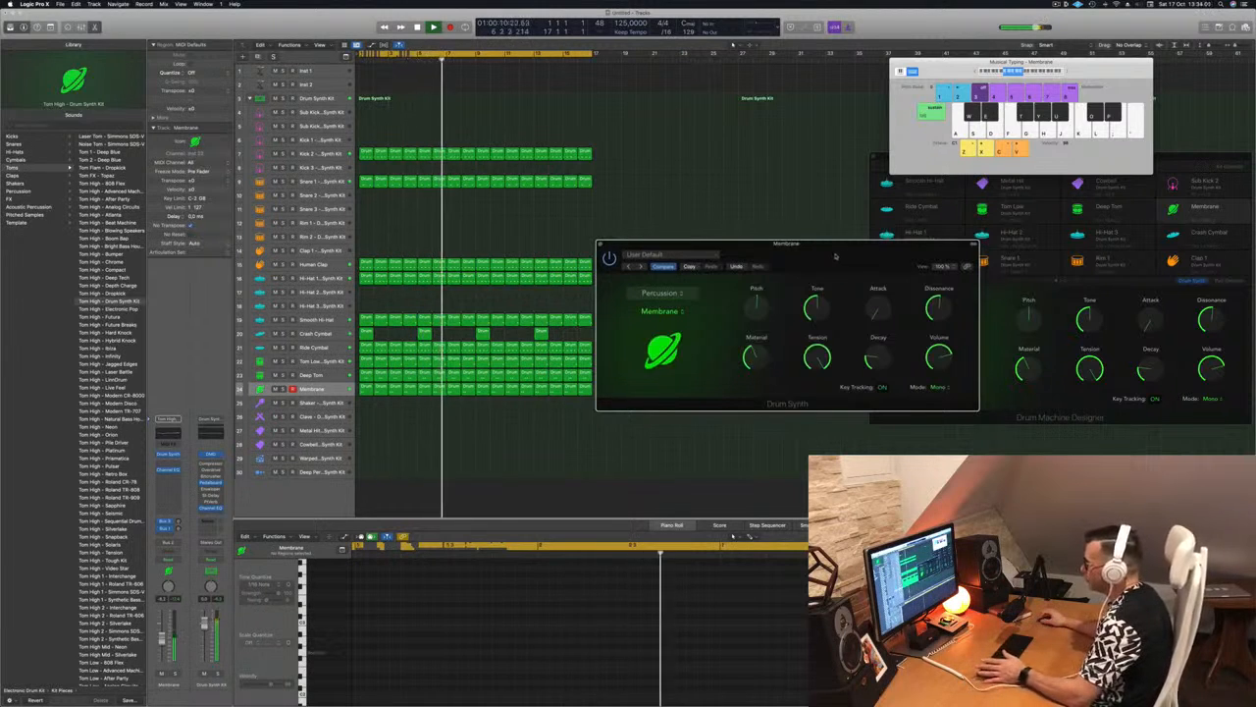
# Lower the Membrane track's volume slightly and close its Drum Synth window
pyautogui.click(311, 377)
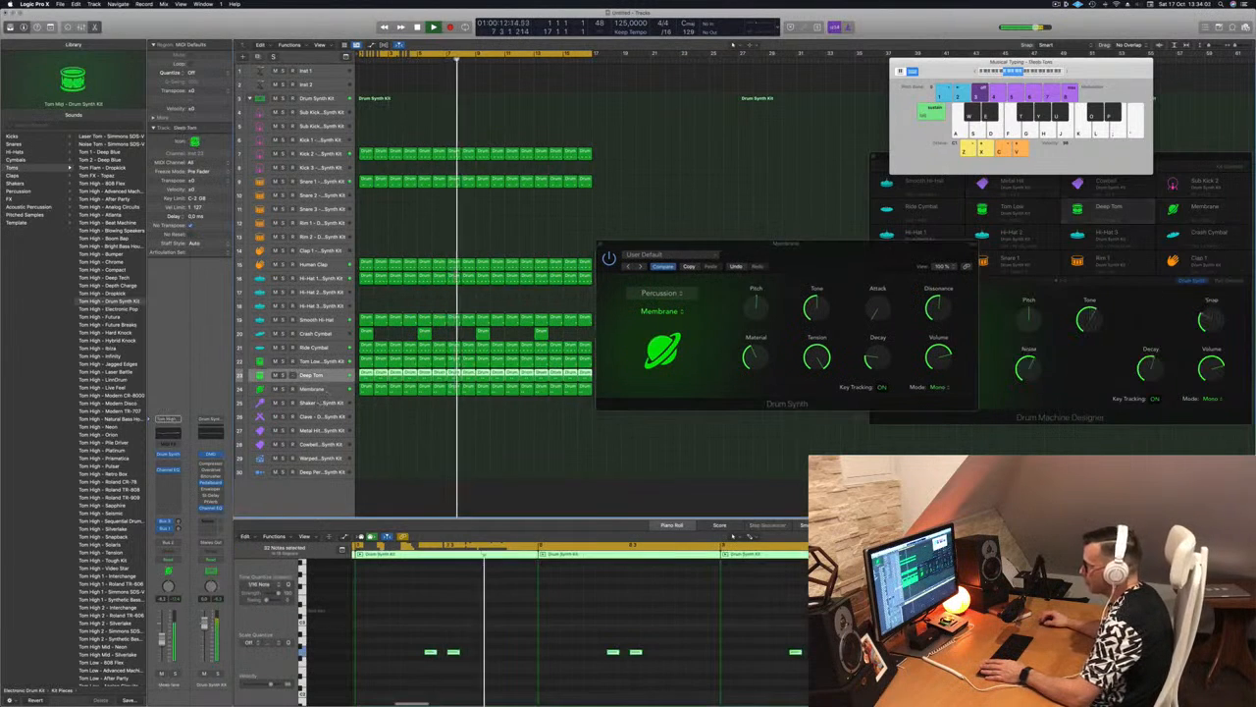
pyautogui.click(311, 389)
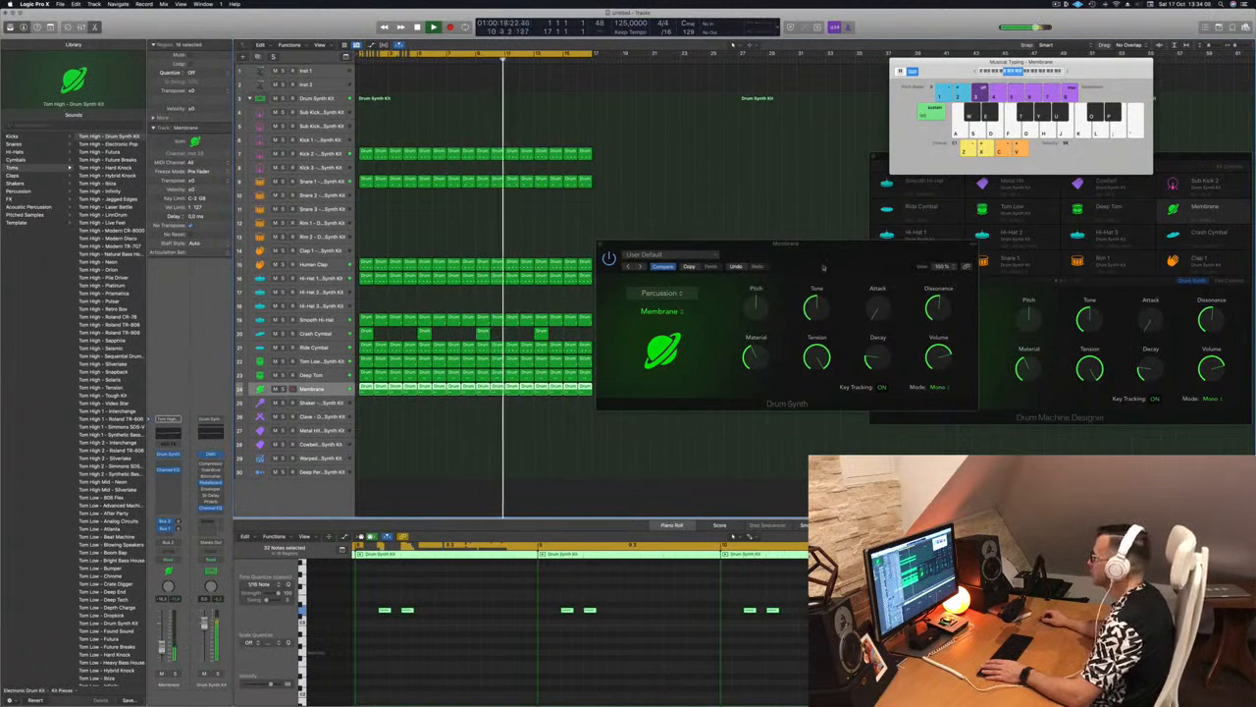
pyautogui.moveTo(641, 245); pyautogui.dragTo(633, 252)
pyautogui.click(594, 251)
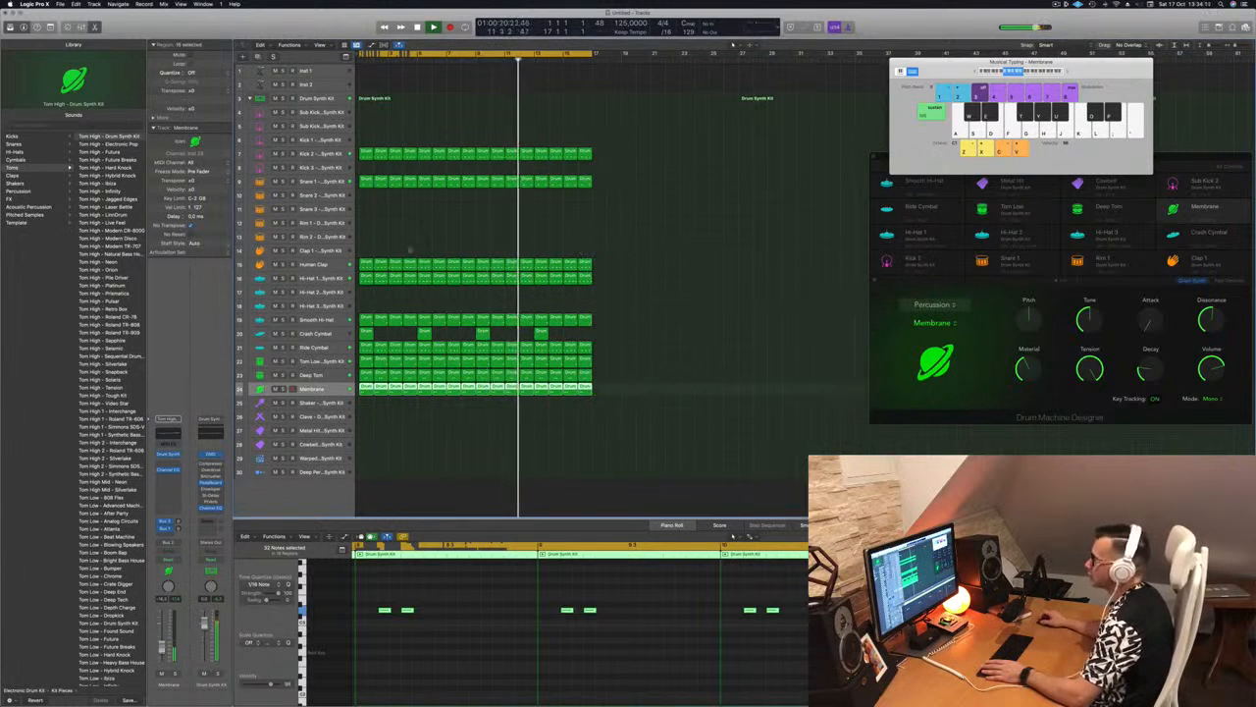
# Add a Stereo Delay with its default settings to the Human Clap track and close the effect window
pyautogui.click(327, 268)
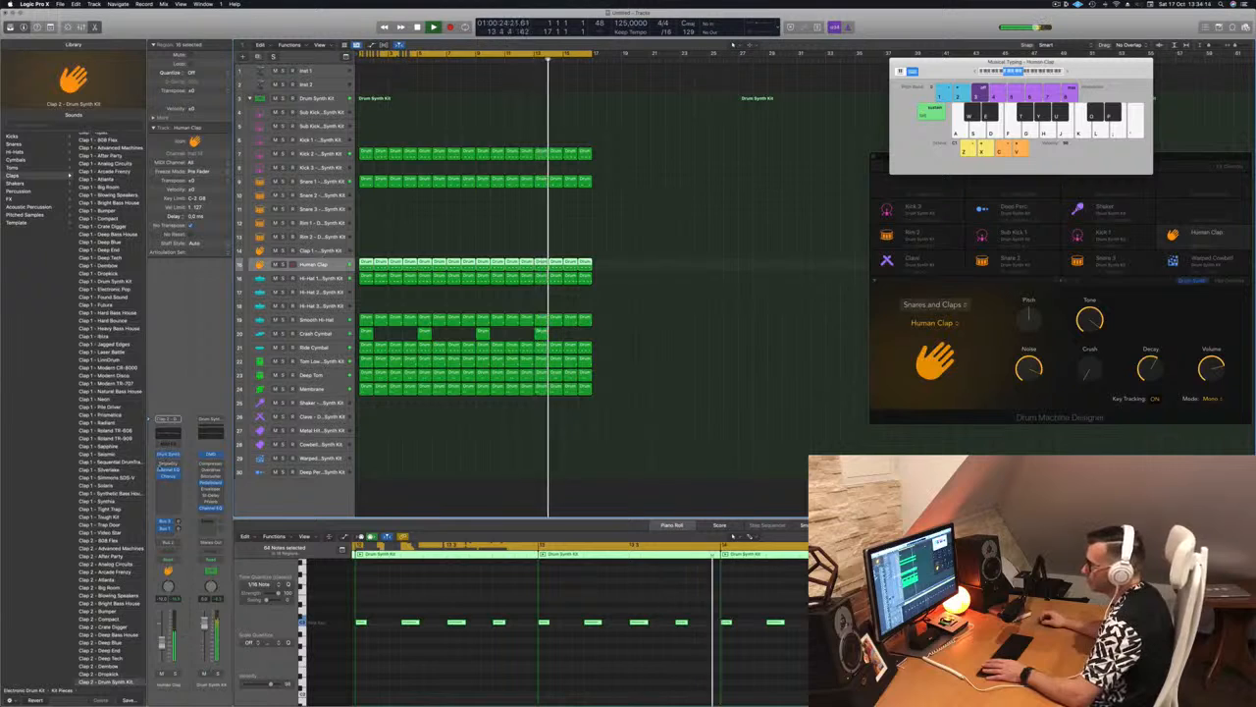
pyautogui.click(167, 481)
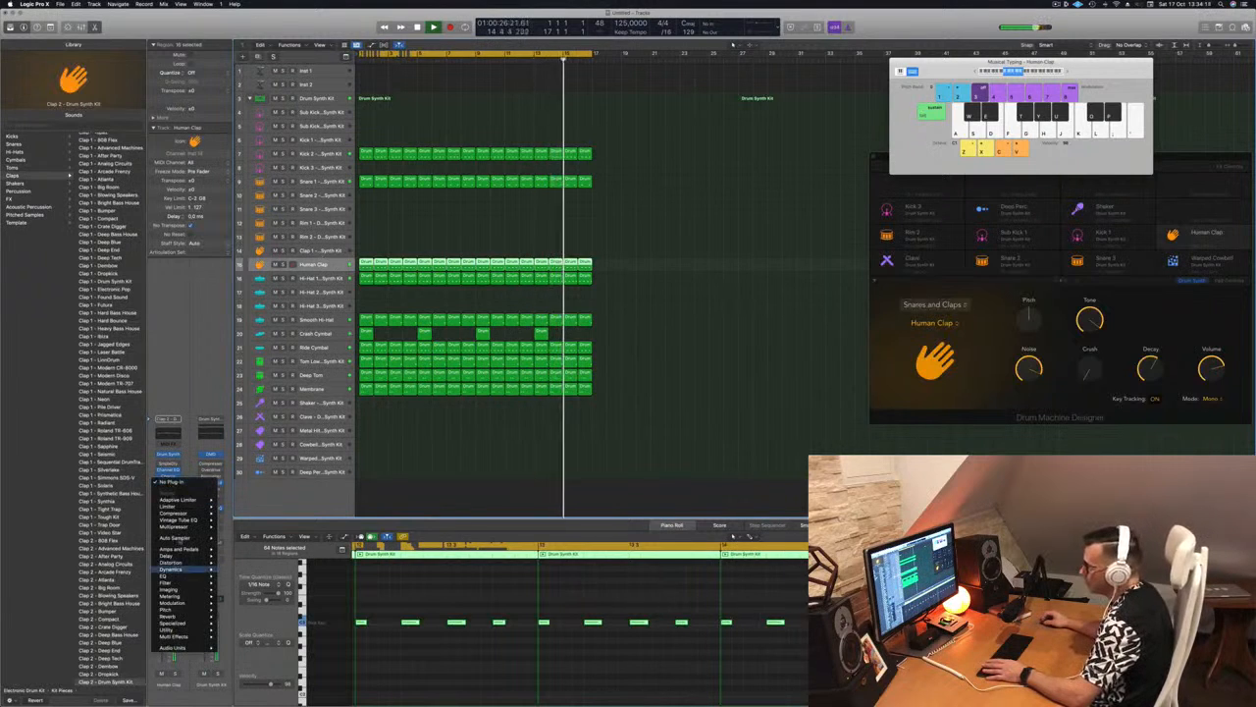
pyautogui.moveTo(169, 555)
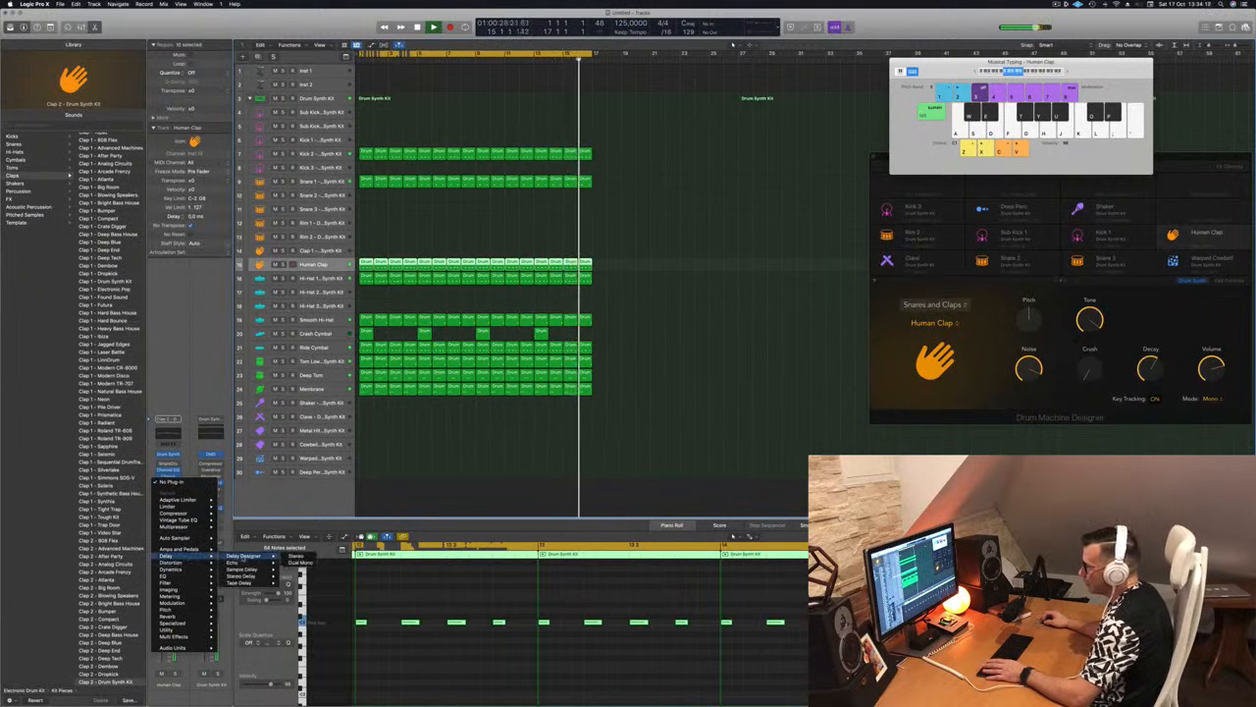
pyautogui.click(296, 576)
pyautogui.moveTo(808, 141); pyautogui.dragTo(844, 212)
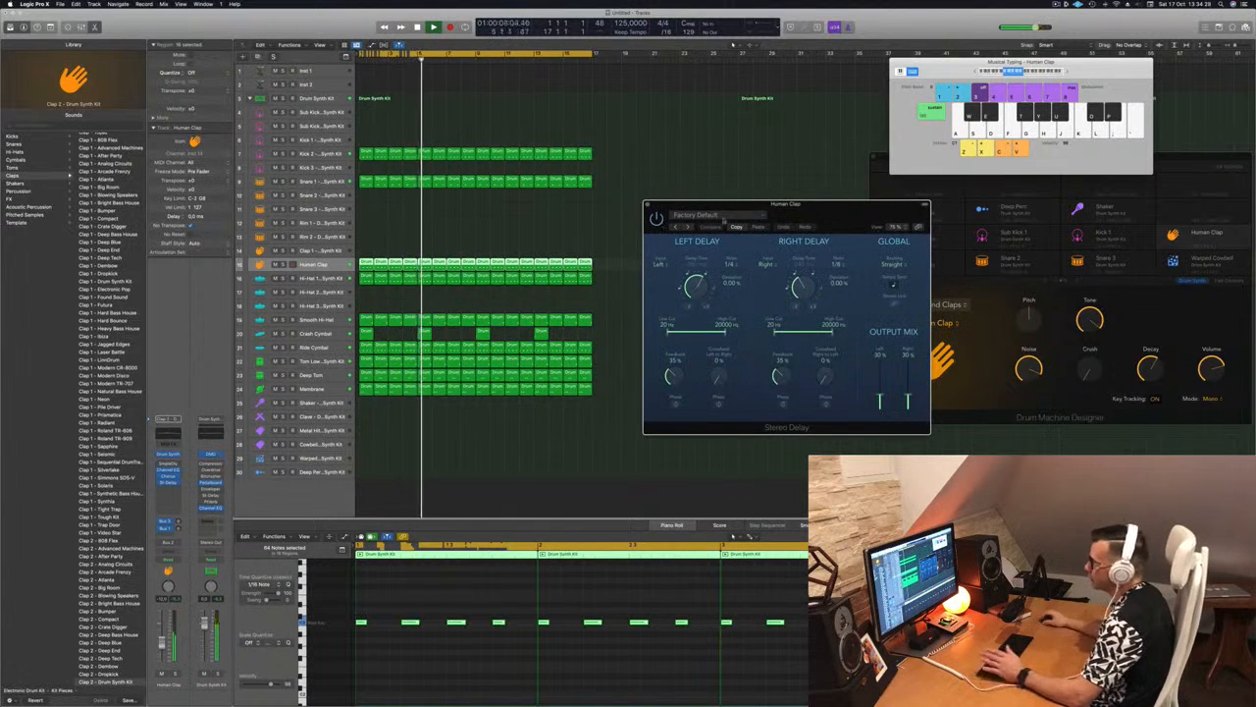
pyautogui.moveTo(844, 206); pyautogui.dragTo(826, 204)
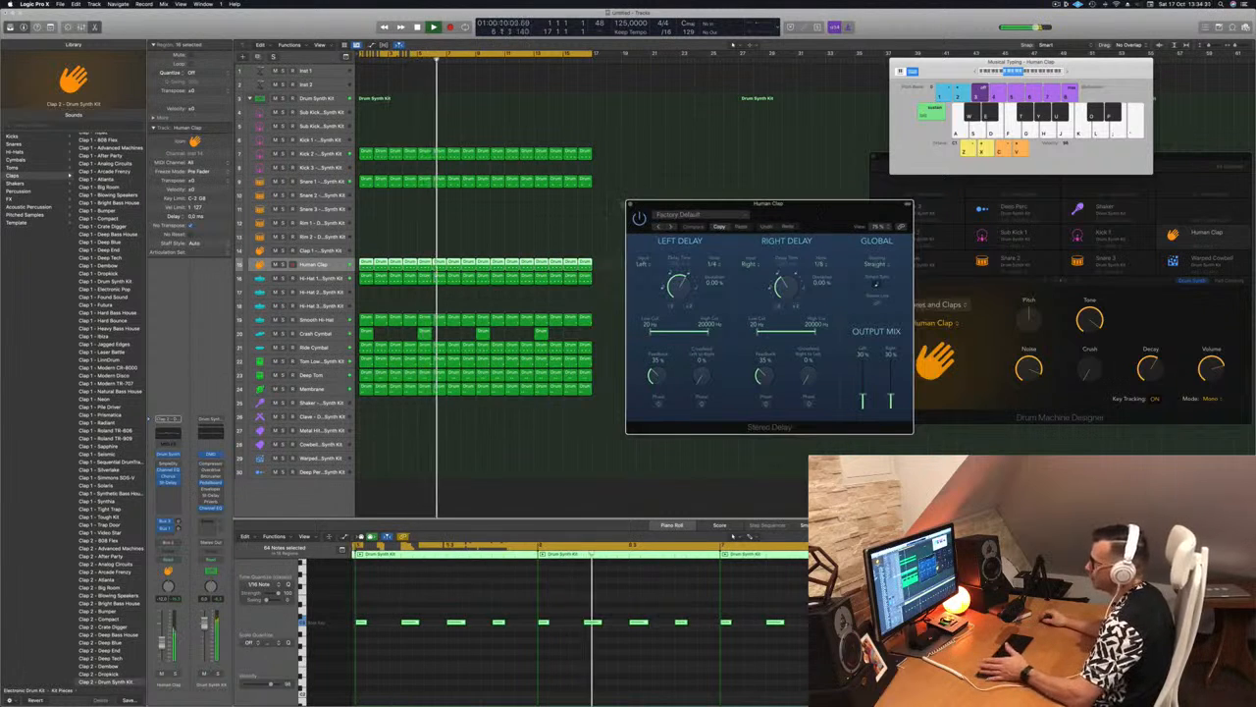
pyautogui.click(629, 204)
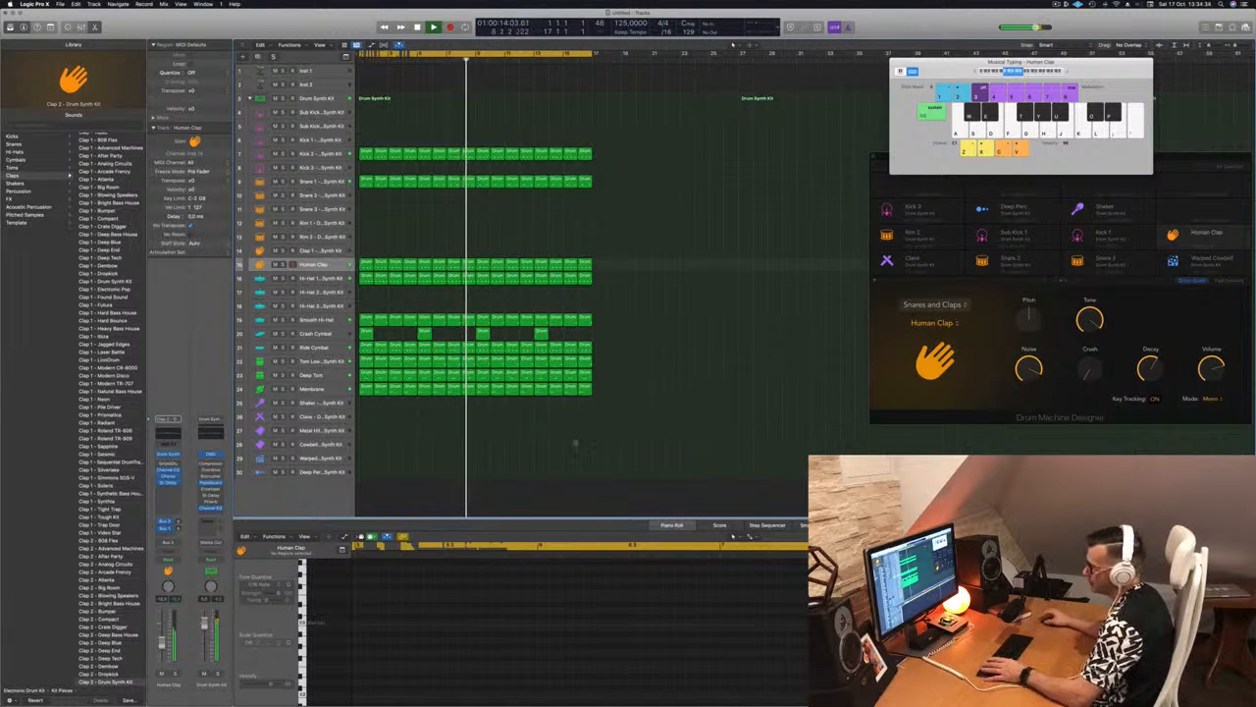
# Move the first Human Clap region to the Shaker track at bar 1
pyautogui.click(340, 387)
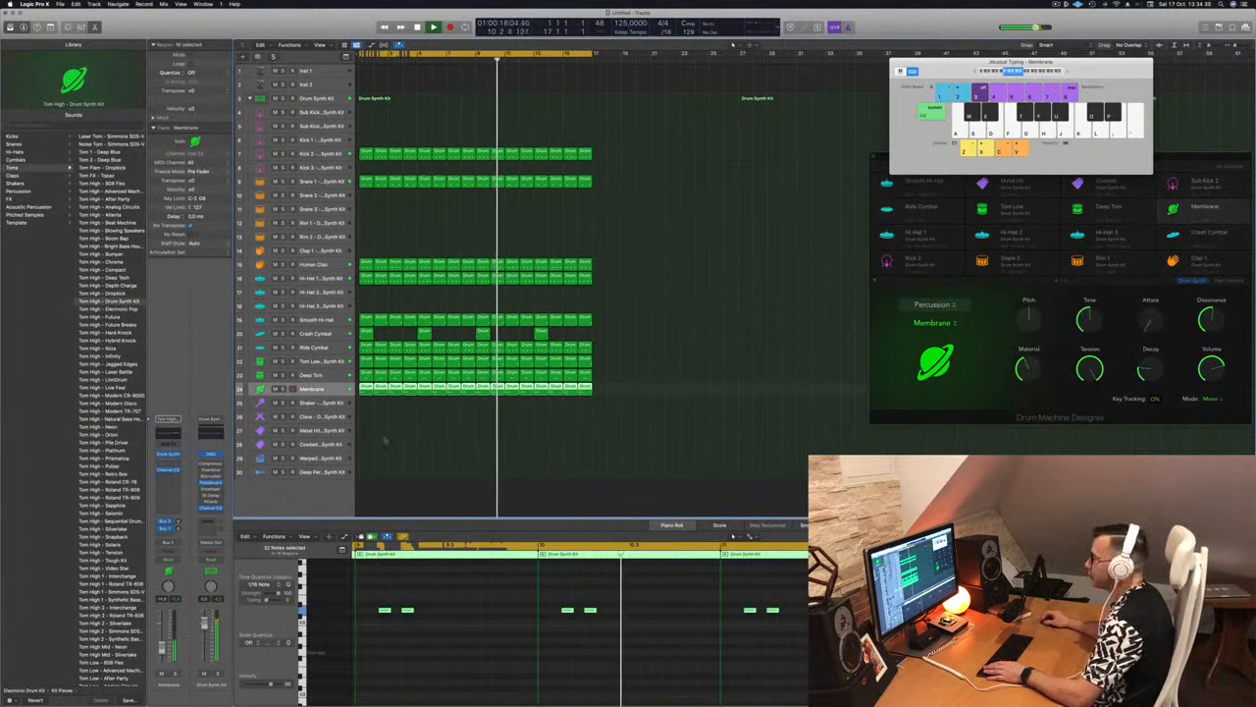
pyautogui.click(384, 439)
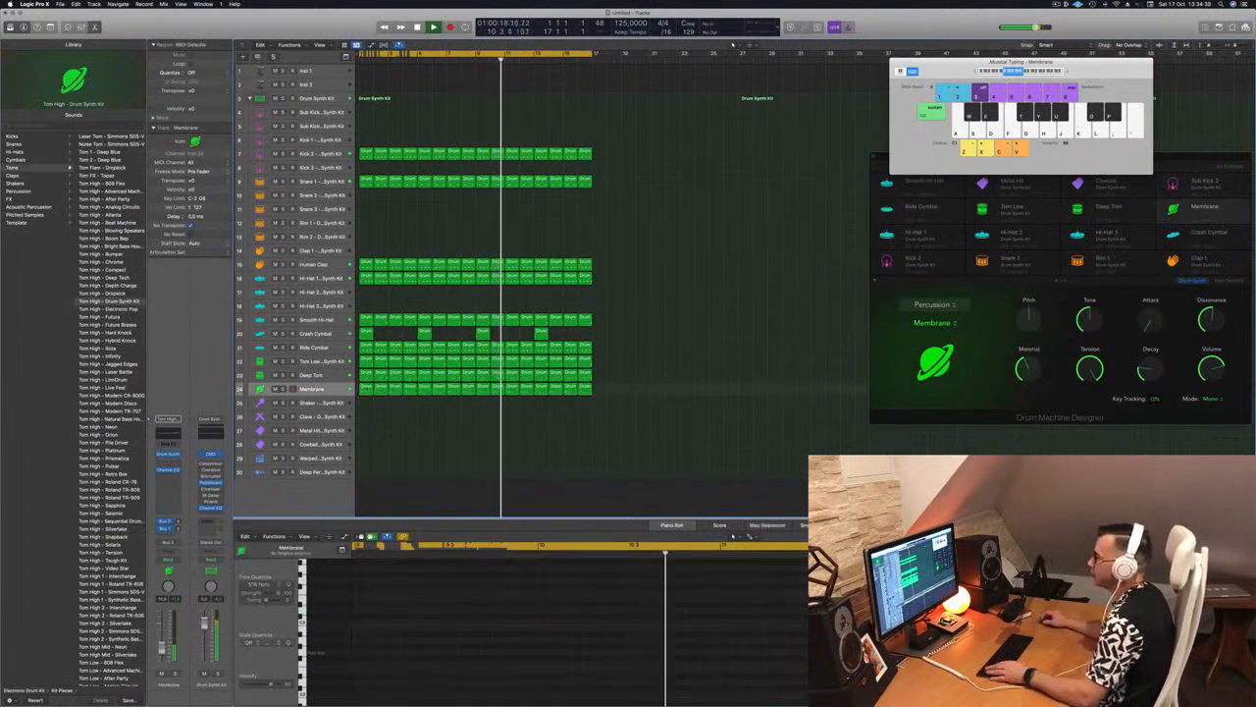
pyautogui.click(365, 263)
pyautogui.moveTo(365, 292); pyautogui.dragTo(366, 401)
# Copy the Shaker region's four notes an eighth note later to form a steady eighth-note pattern
pyautogui.click(362, 622)
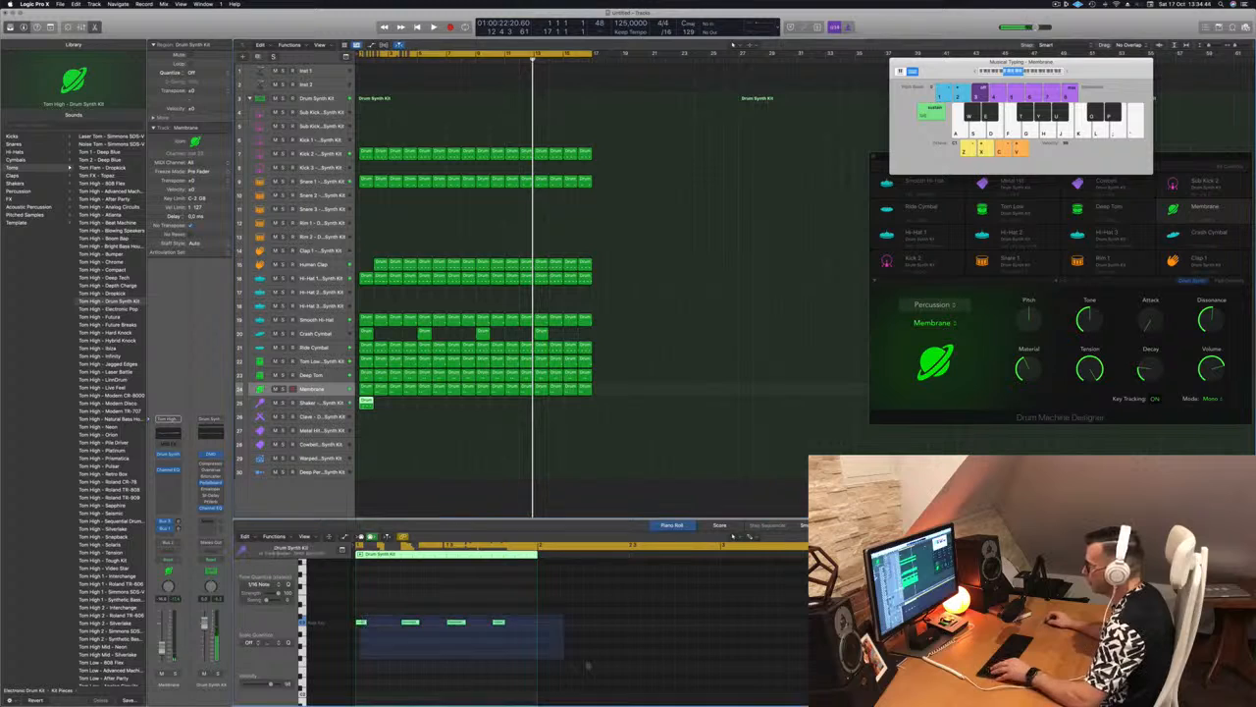
pyautogui.moveTo(363, 623); pyautogui.dragTo(386, 625)
pyautogui.press('space')
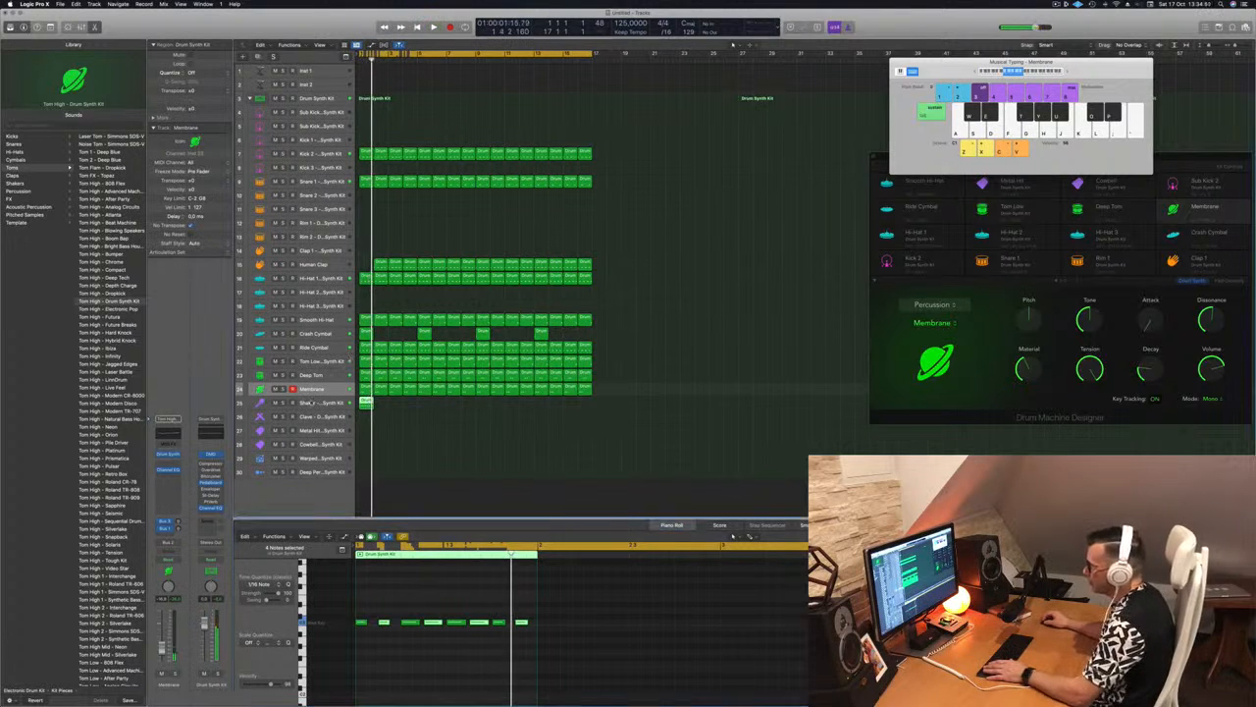
# Repeat the Shaker region until it fills all sixteen bars and play the beat with the Shaker track selected
pyautogui.click(312, 402)
pyautogui.moveTo(365, 403); pyautogui.dragTo(448, 405)
pyautogui.press('space')
pyautogui.click(322, 403)
pyautogui.press('space')
pyautogui.press('space')
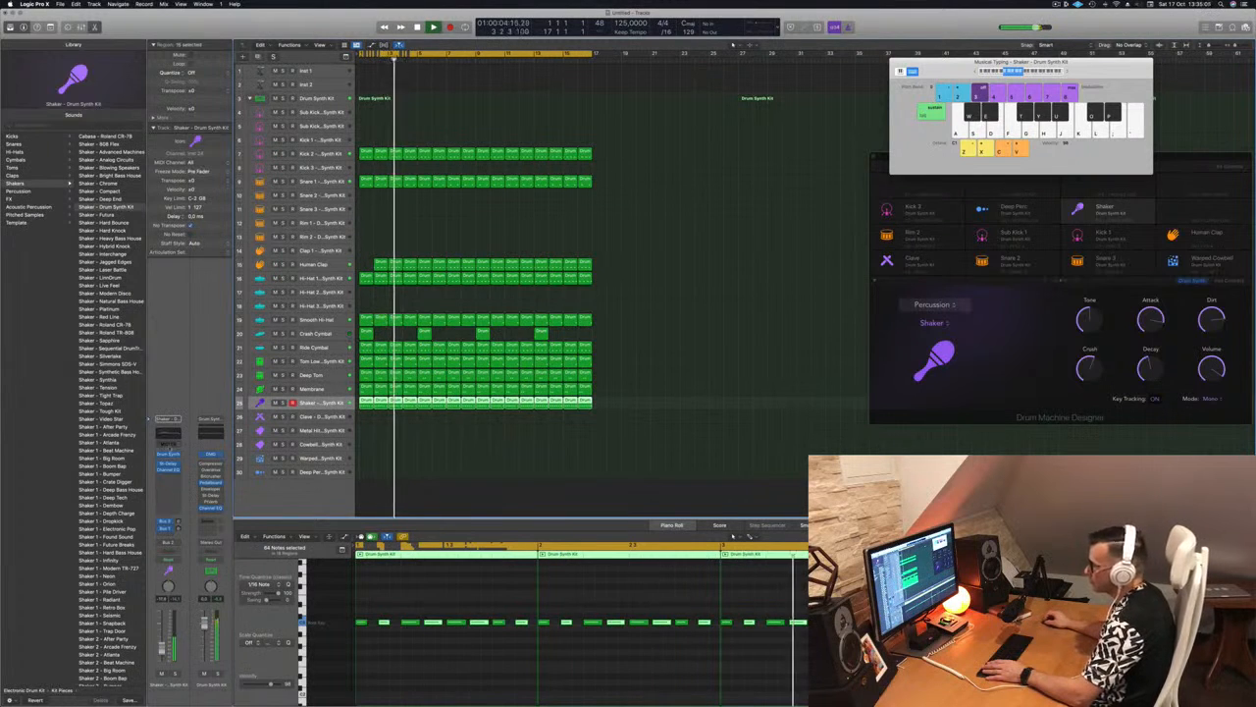
# Open the Shaker's Drum Synth, reduce its Decay to about 12%, and play from the start
pyautogui.click(169, 454)
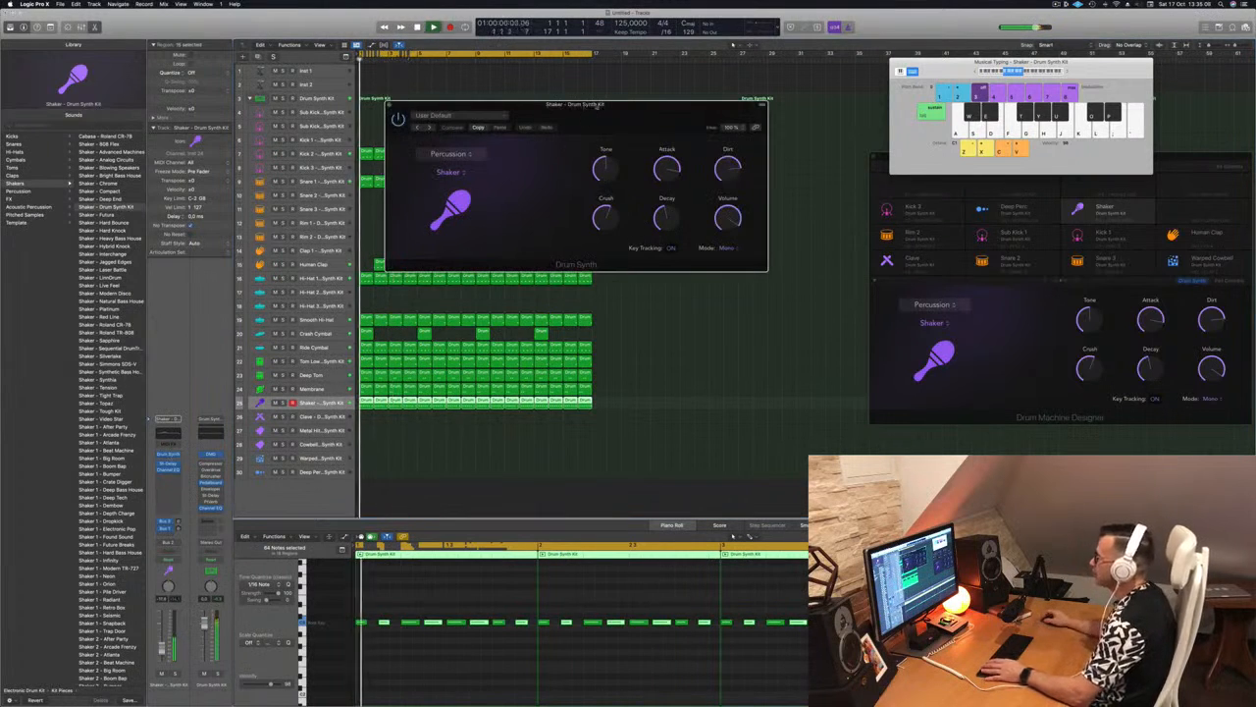
pyautogui.moveTo(594, 110); pyautogui.dragTo(582, 122)
pyautogui.press('space')
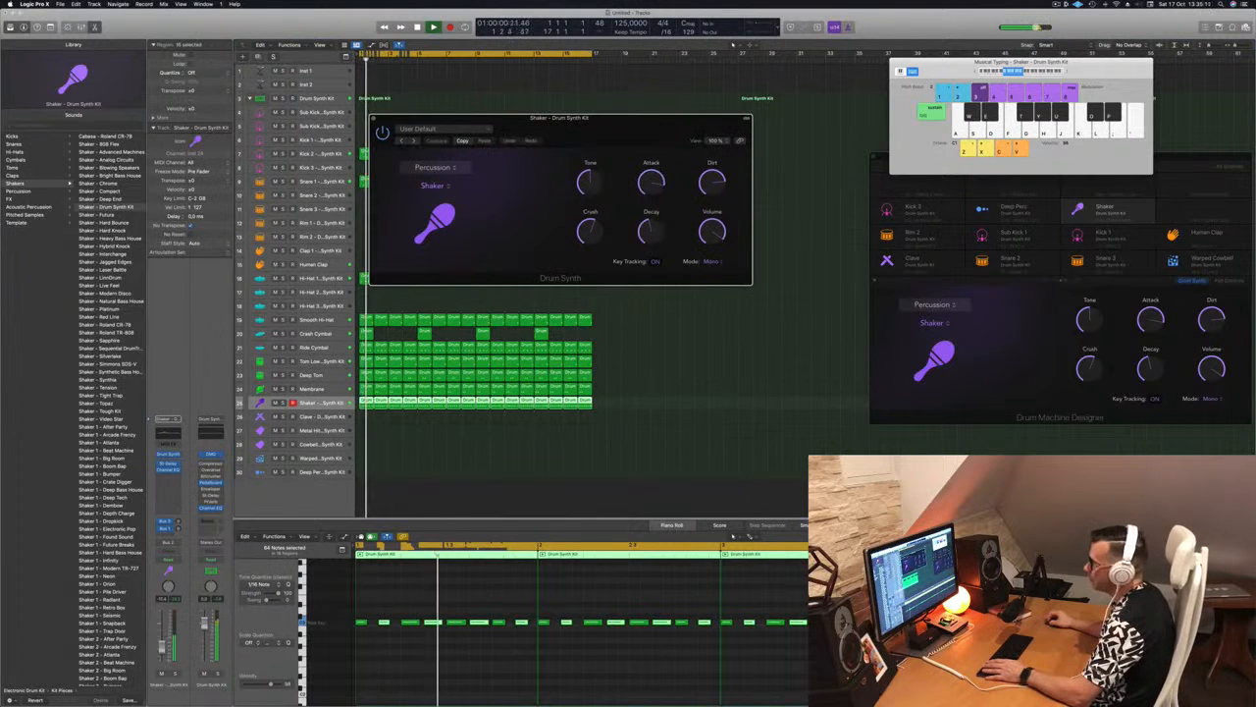
pyautogui.click(418, 292)
pyautogui.press('Return')
pyautogui.moveTo(650, 235); pyautogui.dragTo(650, 274)
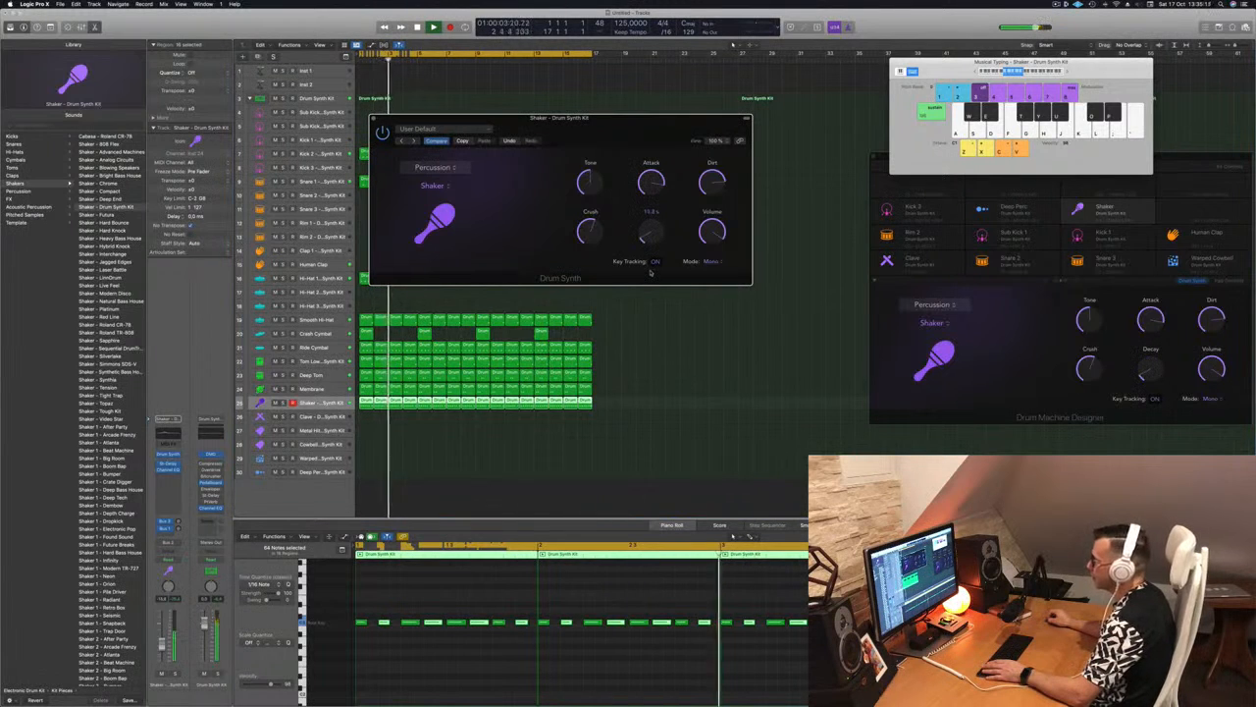
pyautogui.press('Return')
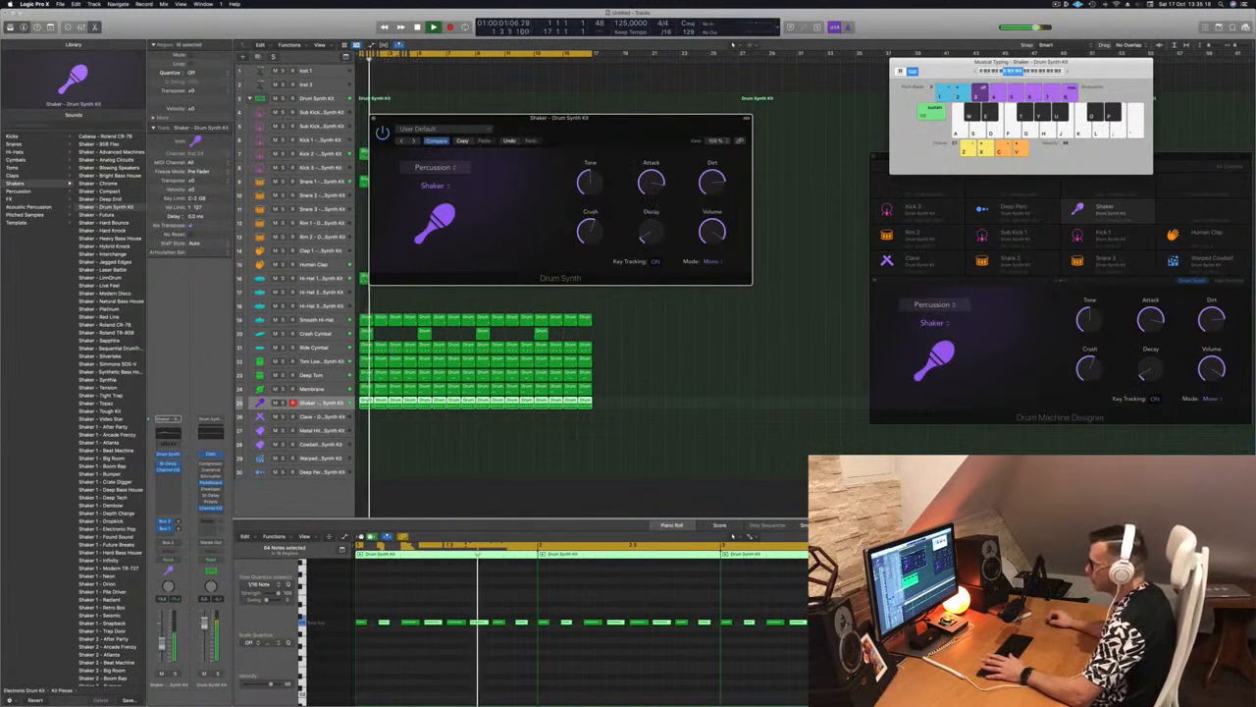
# Lower the Shaker track's volume slightly and mute and unmute it to compare the beat without it
pyautogui.moveTo(162, 643); pyautogui.dragTo(162, 645)
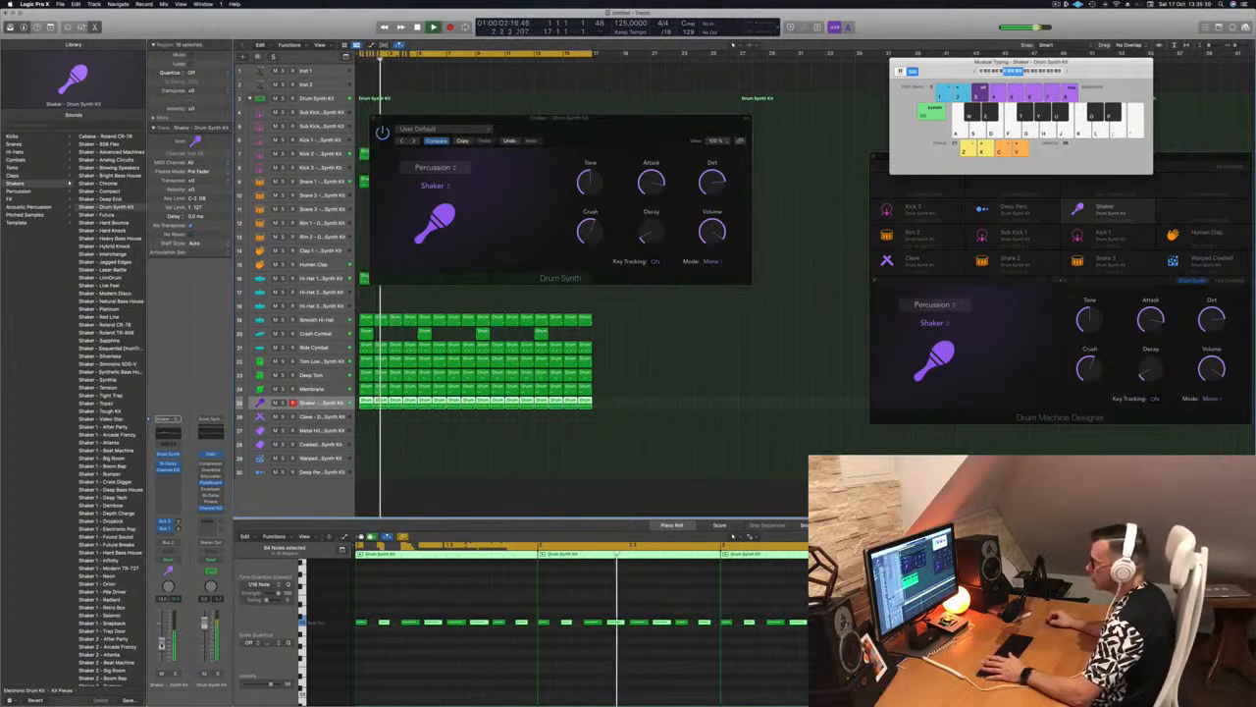
pyautogui.click(162, 674)
pyautogui.click(162, 675)
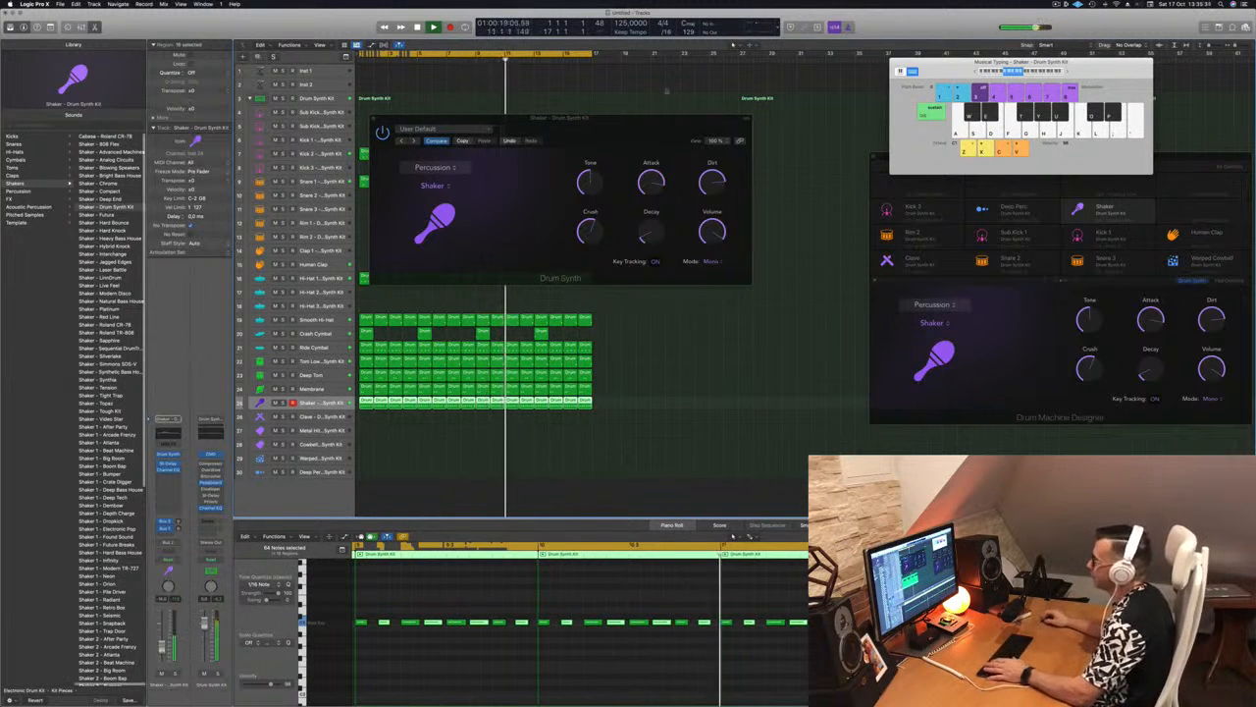
pyautogui.moveTo(634, 121); pyautogui.dragTo(691, 252)
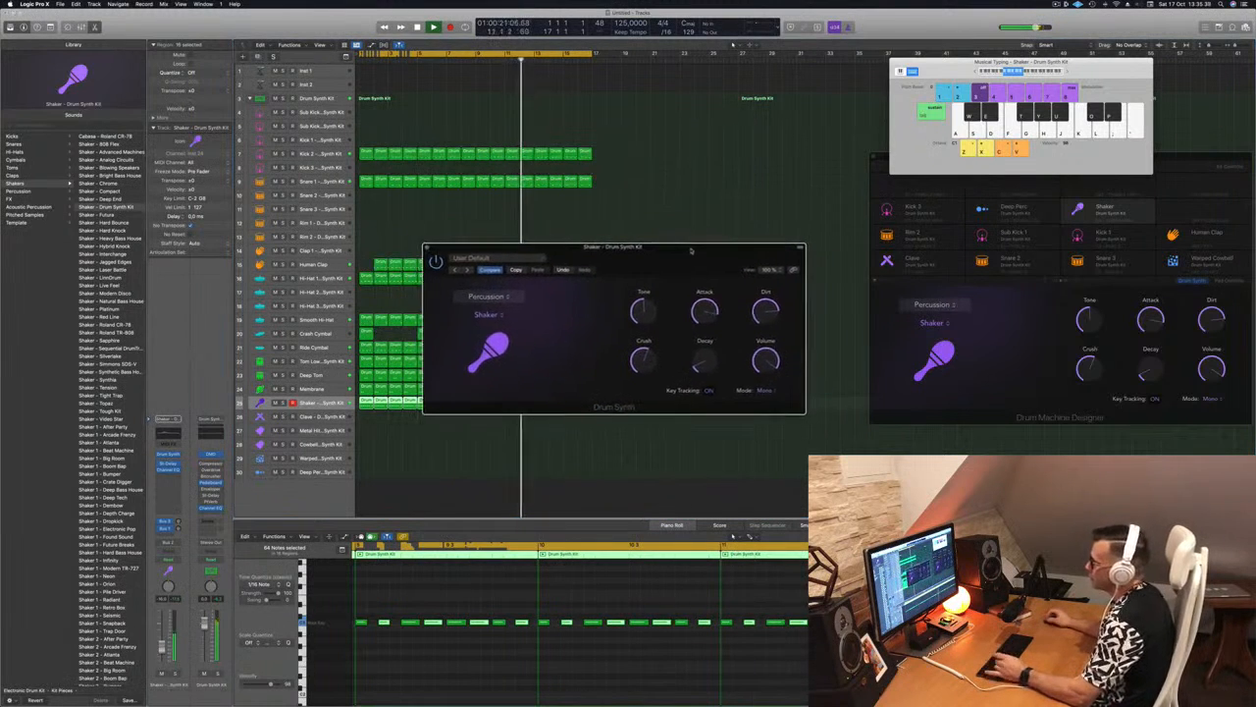
# Close the Shaker's synth window, then copy the Crash Cymbal's bar 1 region to bar 2 of the Clave track with its note on the Clave row
pyautogui.click(428, 248)
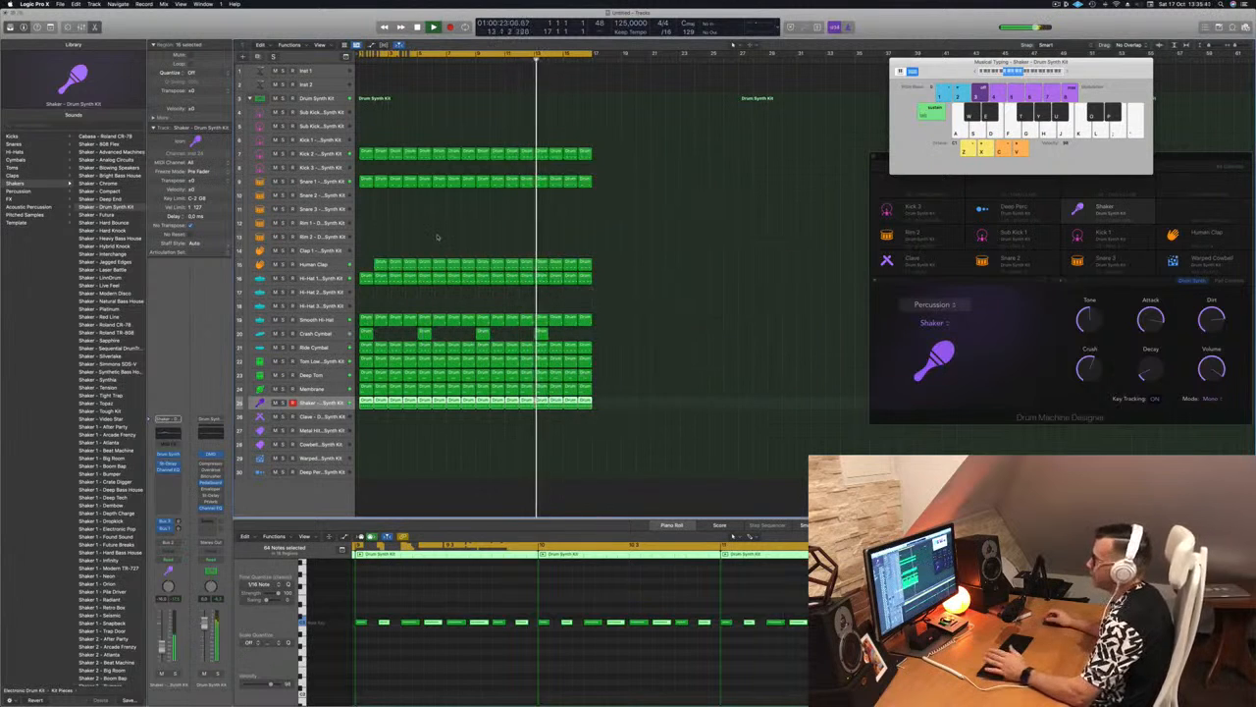
pyautogui.click(438, 237)
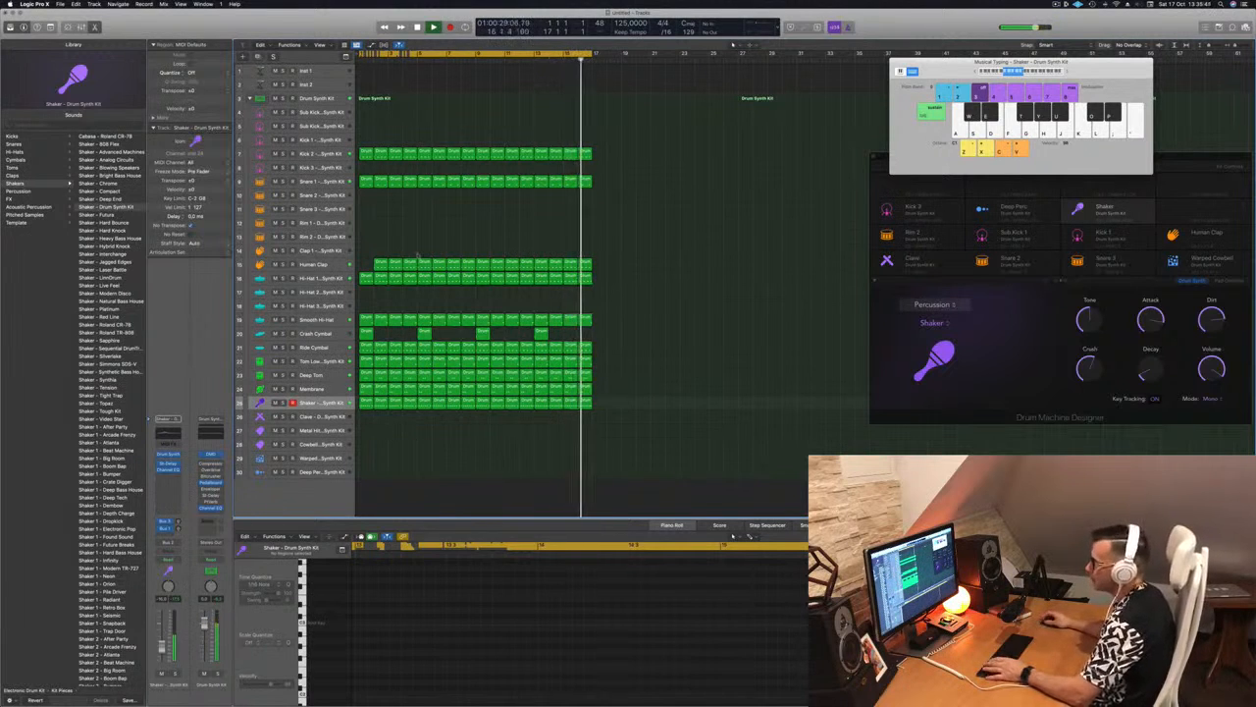
pyautogui.click(366, 334)
pyautogui.moveTo(365, 378); pyautogui.dragTo(381, 418)
pyautogui.press('space')
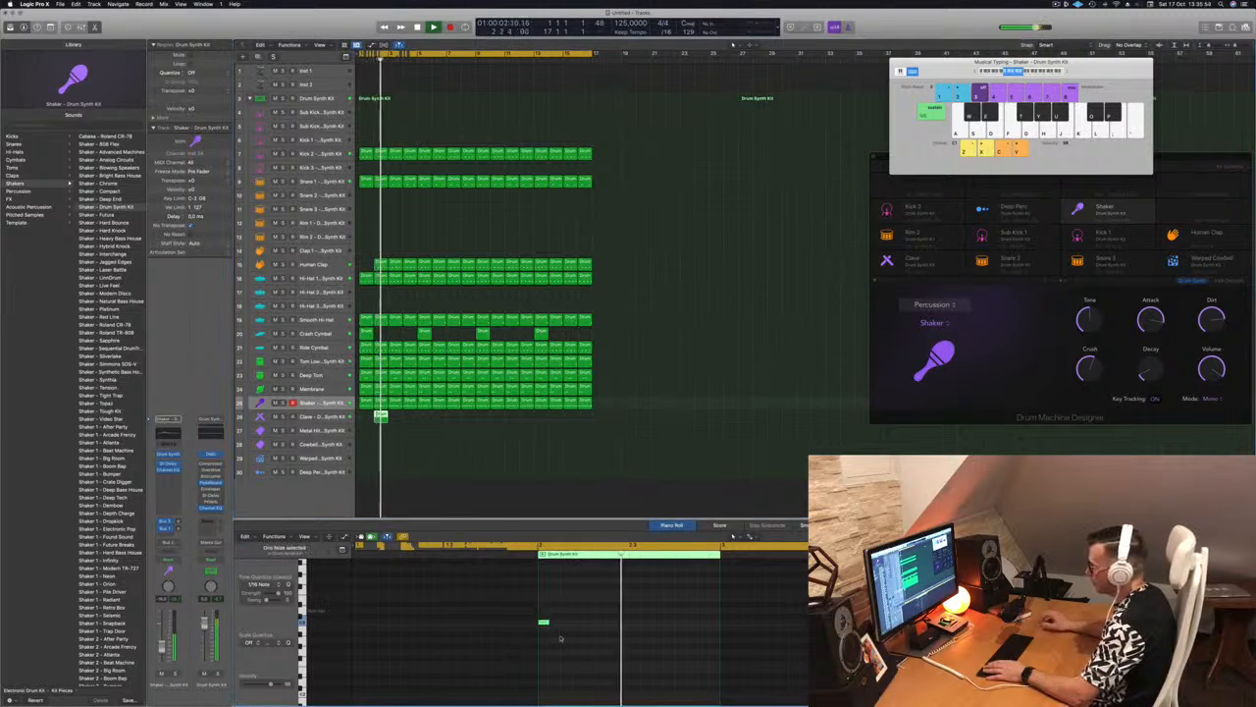
pyautogui.press('space')
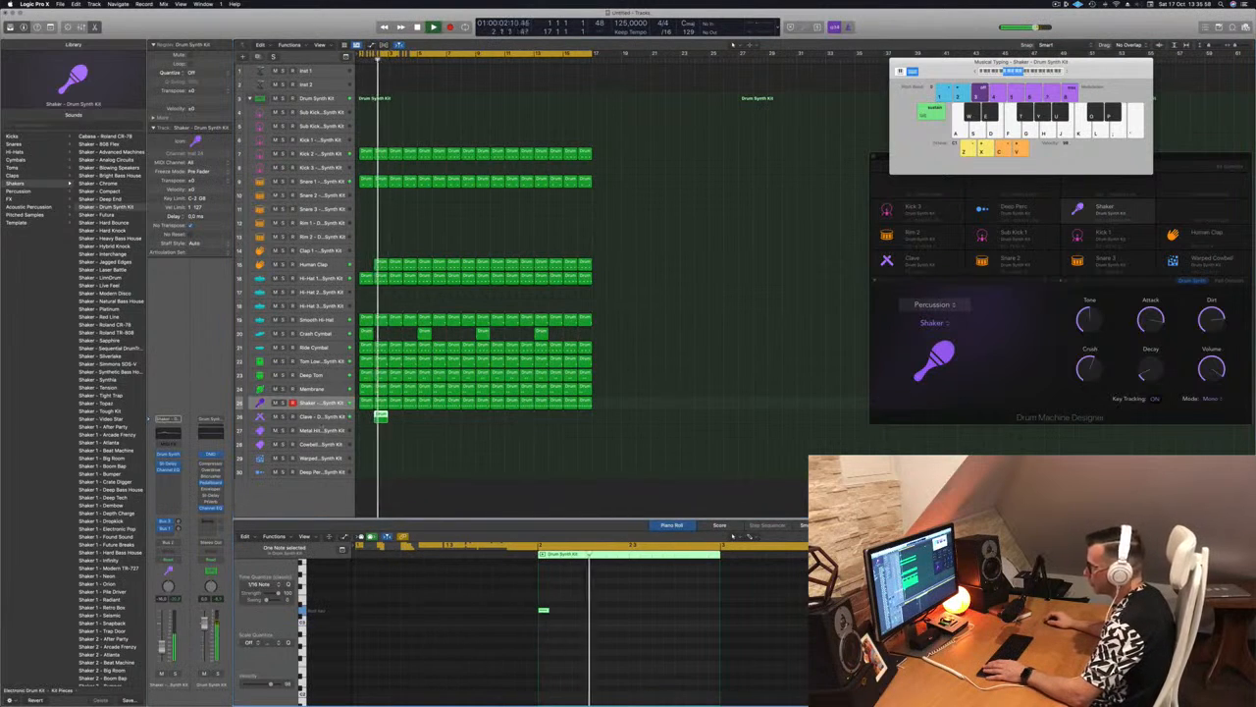
# Select the Clave track and repeat its region on every second bar through bar 16
pyautogui.press('Down')
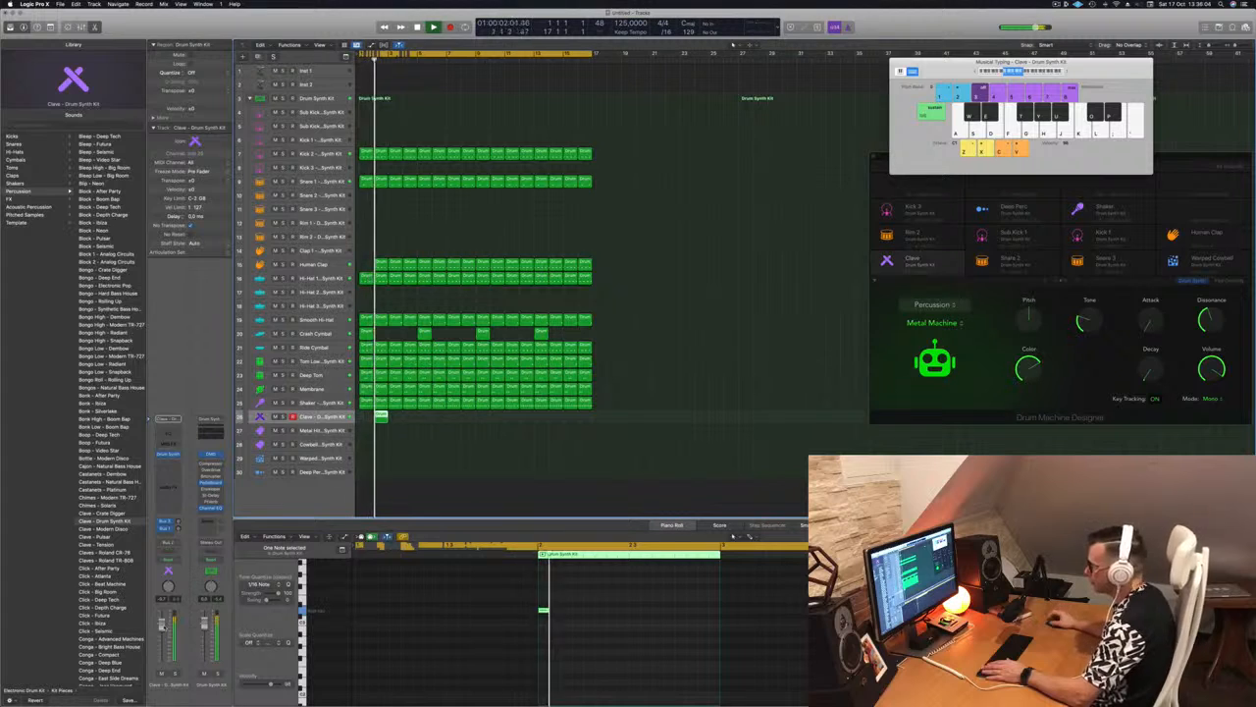
pyautogui.moveTo(381, 416); pyautogui.dragTo(499, 423)
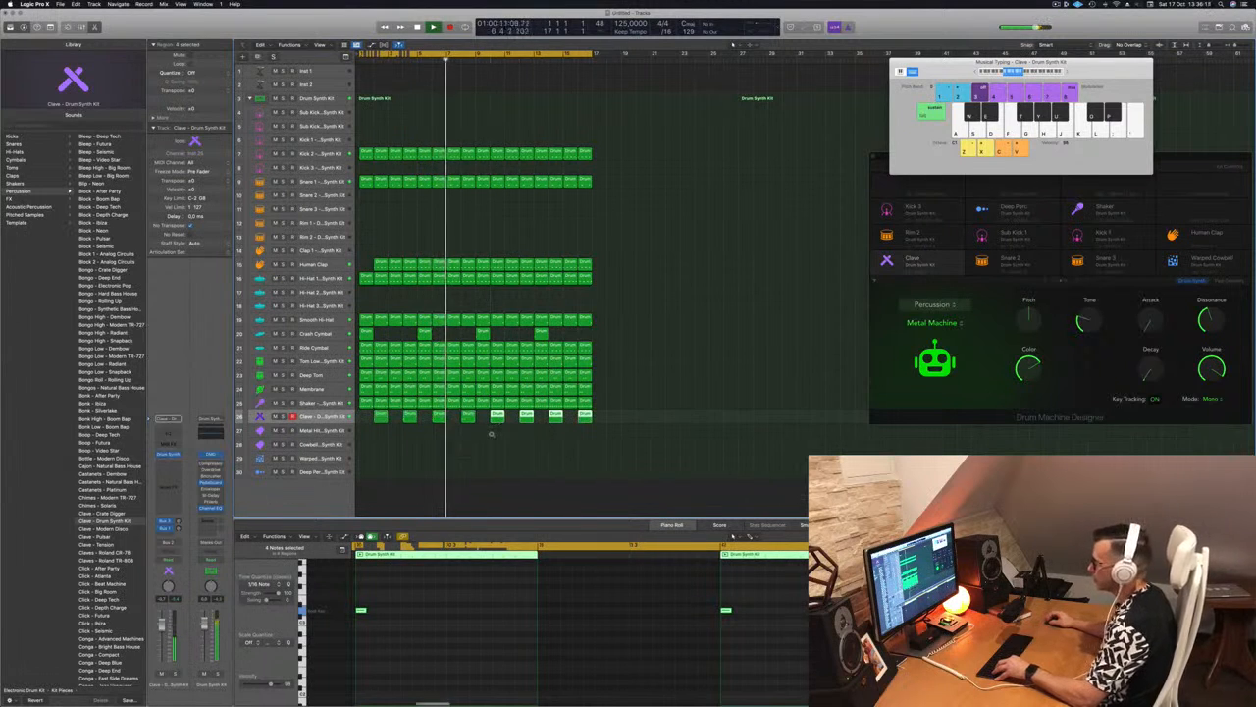
pyautogui.press('super+Left')
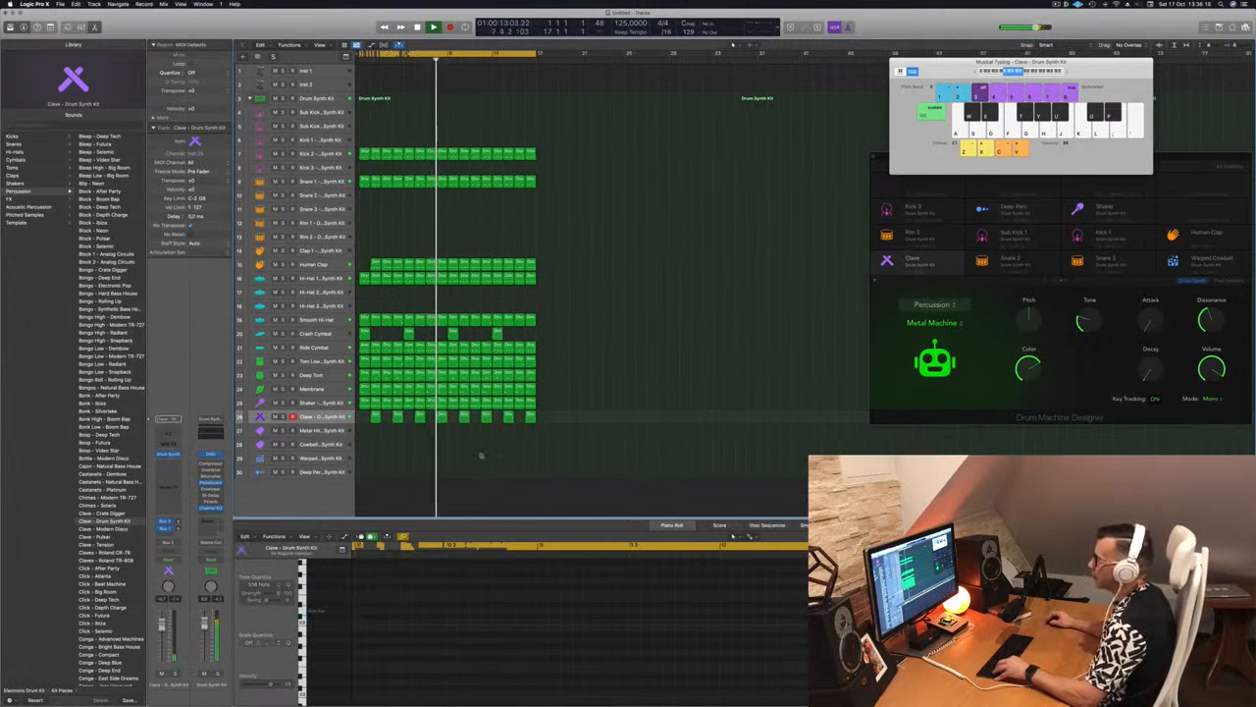
pyautogui.press('super+Up')
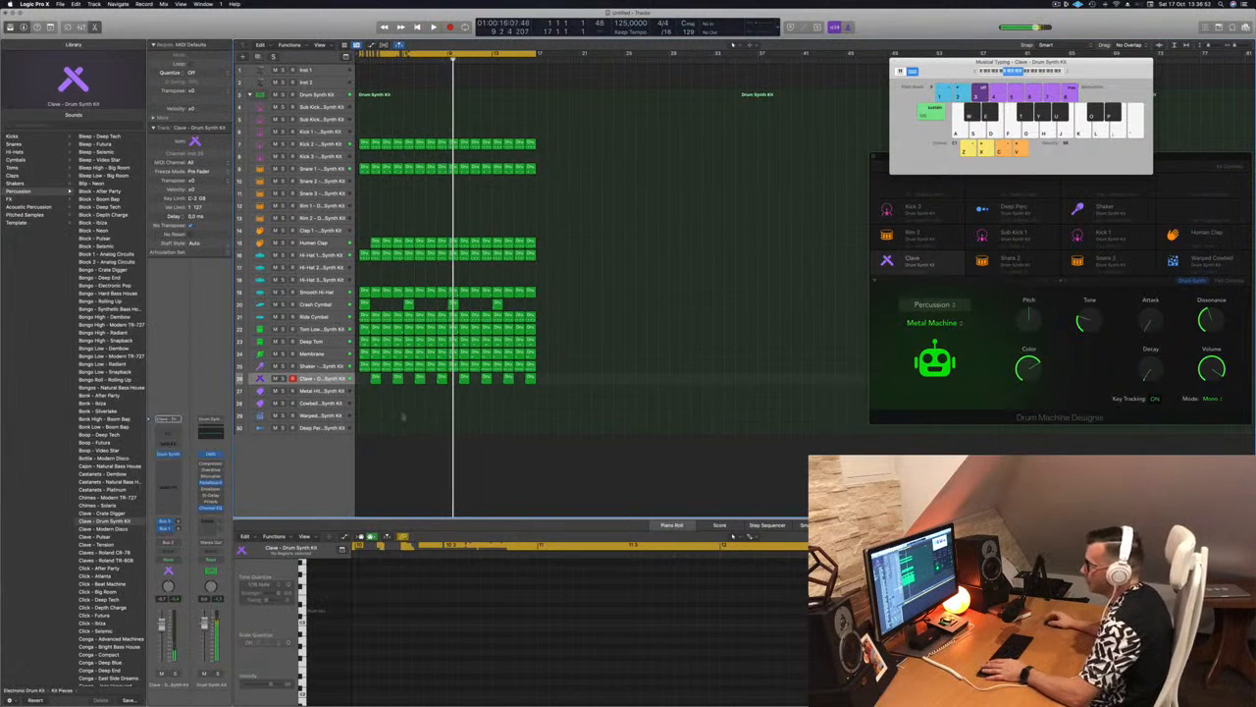
# Select the Cowbell track and audition its sound with Musical Typing
pyautogui.click(324, 402)
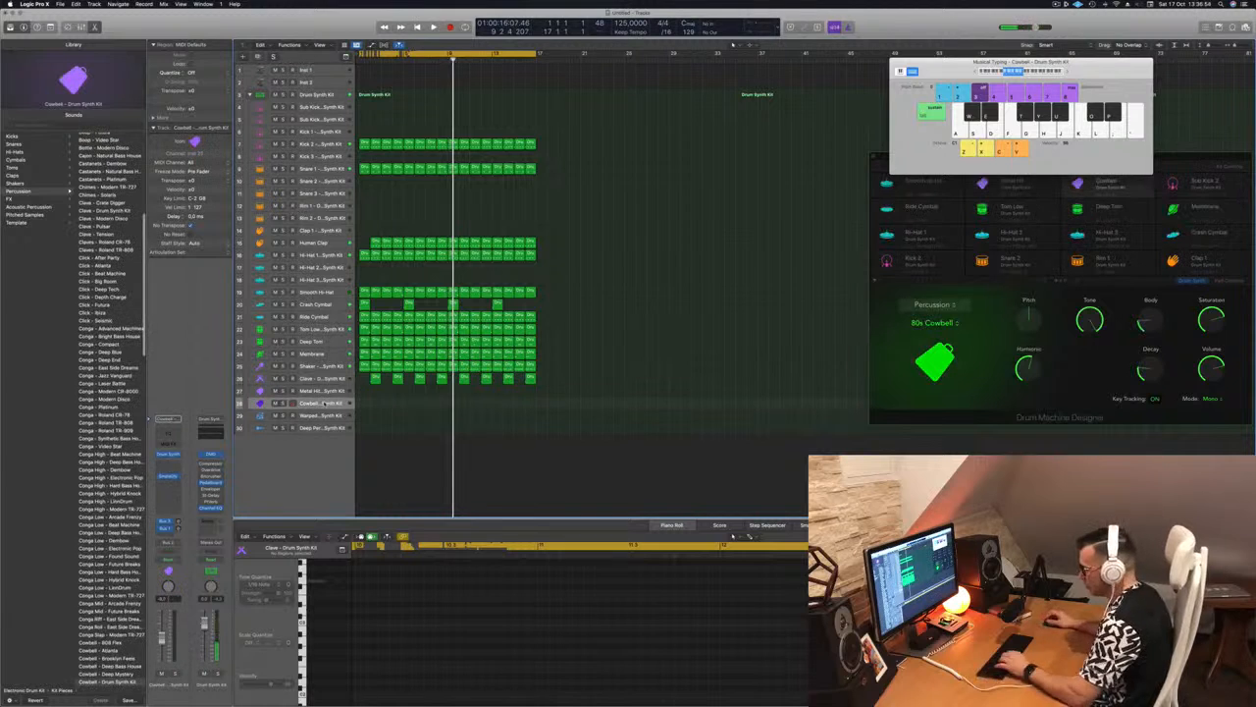
pyautogui.press('k')
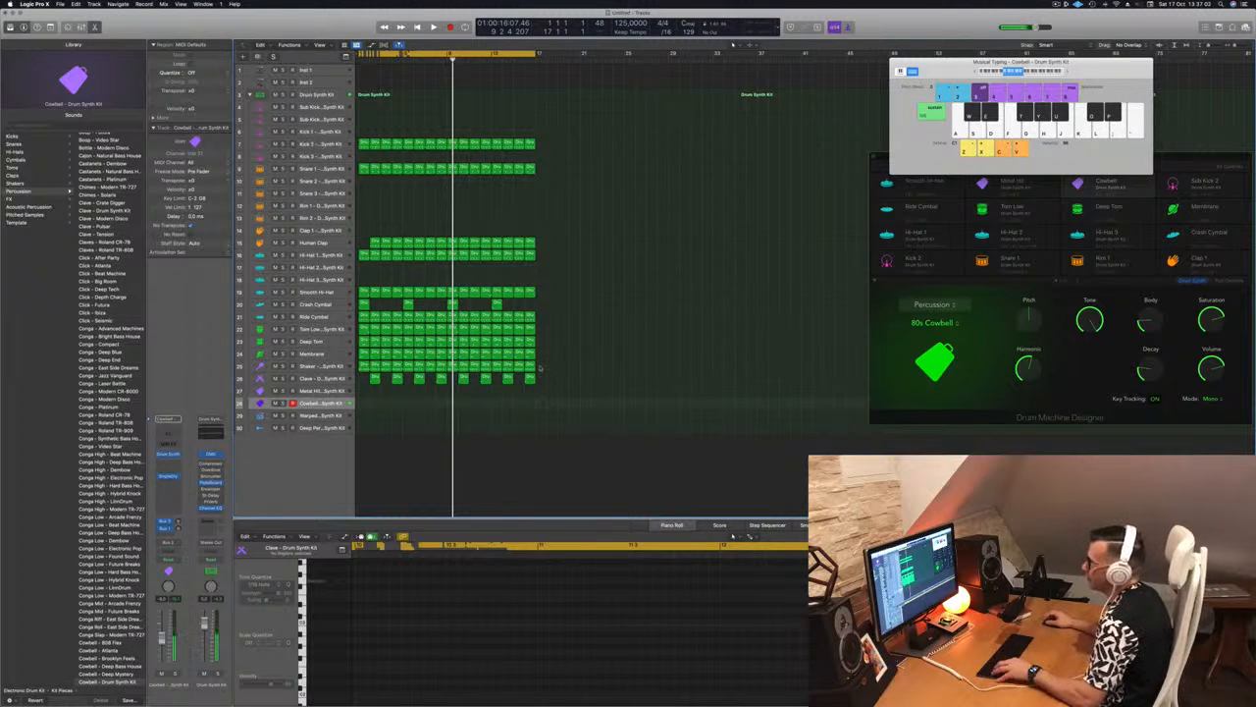
pyautogui.press('space')
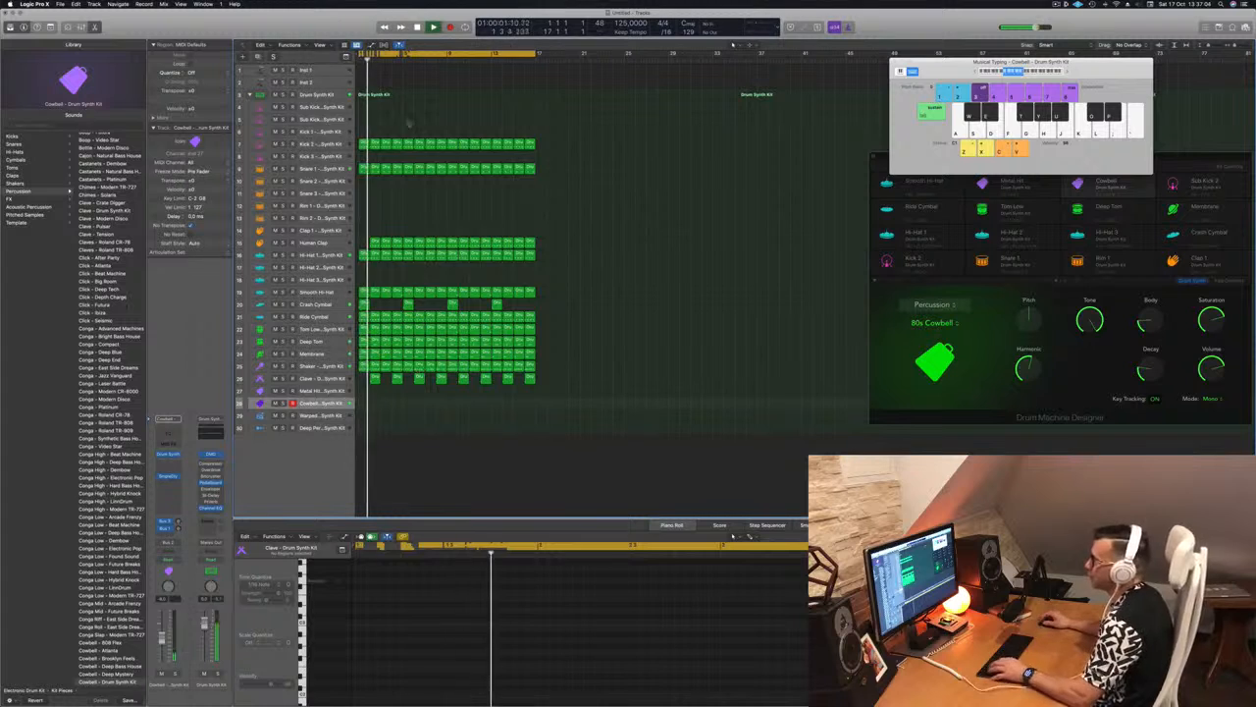
# Select the Kick 2 track and play the beat from the start
pyautogui.click(336, 144)
pyautogui.press('space')
pyautogui.press('space')
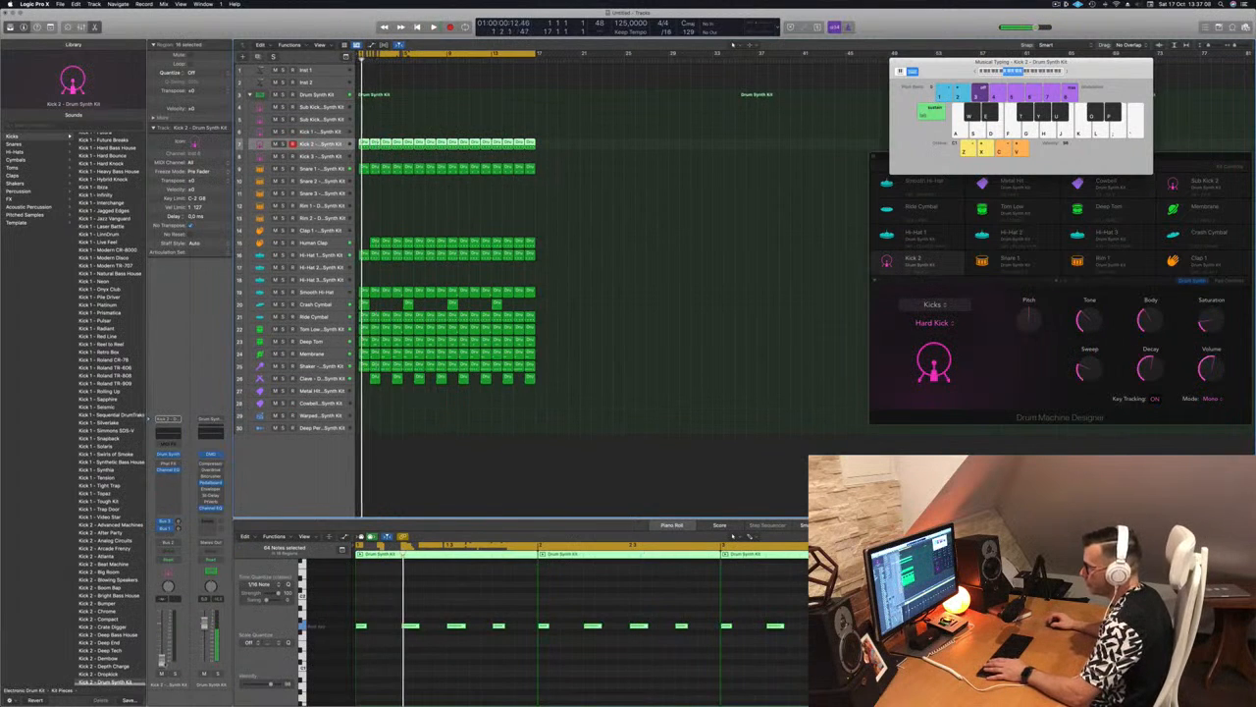
pyautogui.press('space')
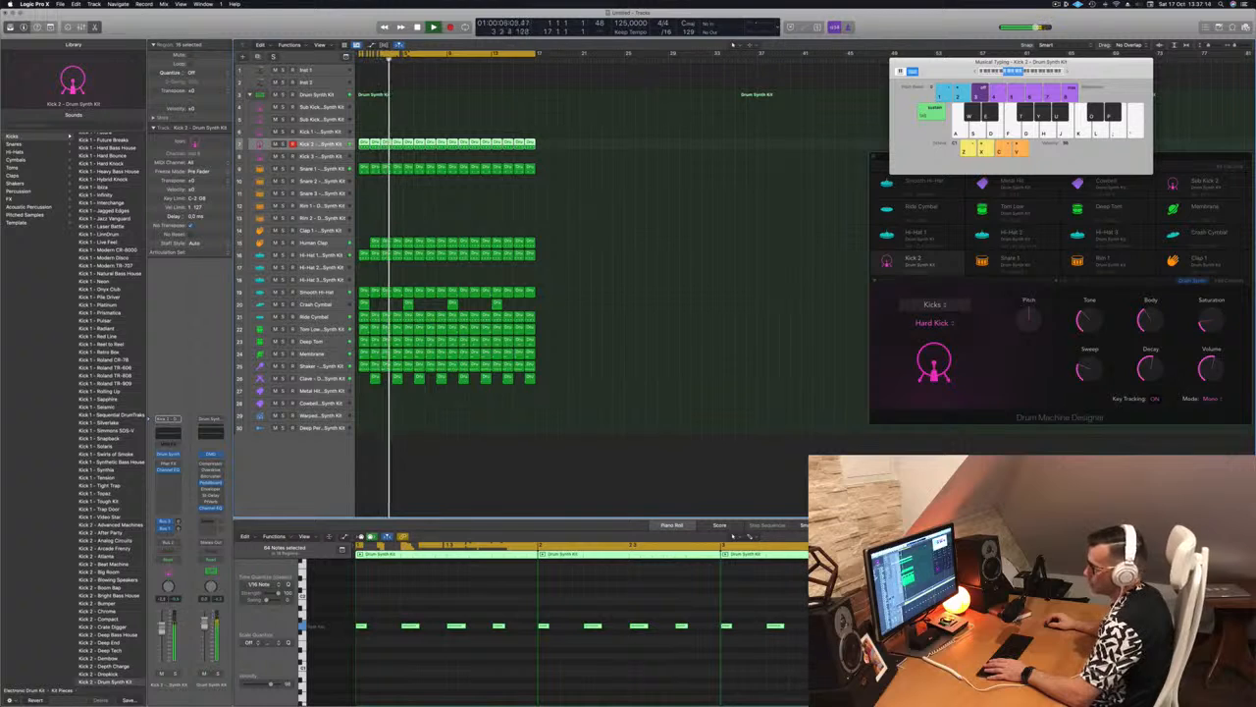
# Copy the Human Clap region from bar 2 into bar 1 and return the playhead to the start
pyautogui.click(444, 502)
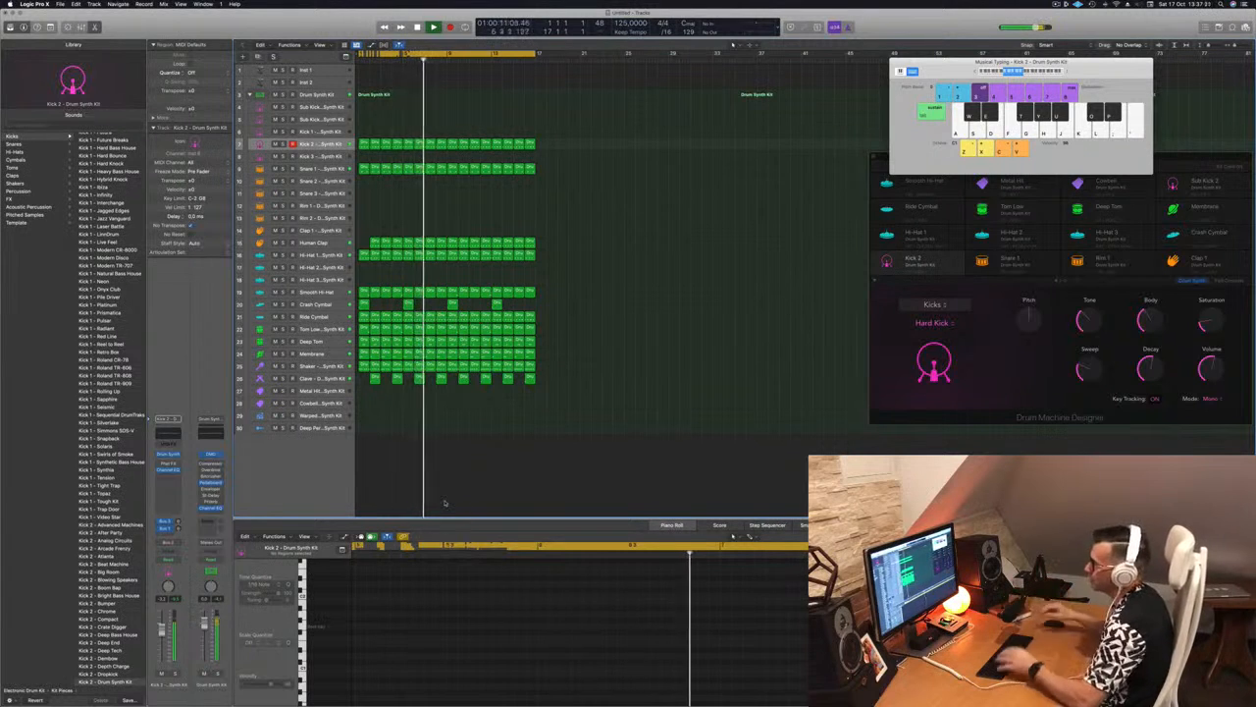
pyautogui.click(374, 241)
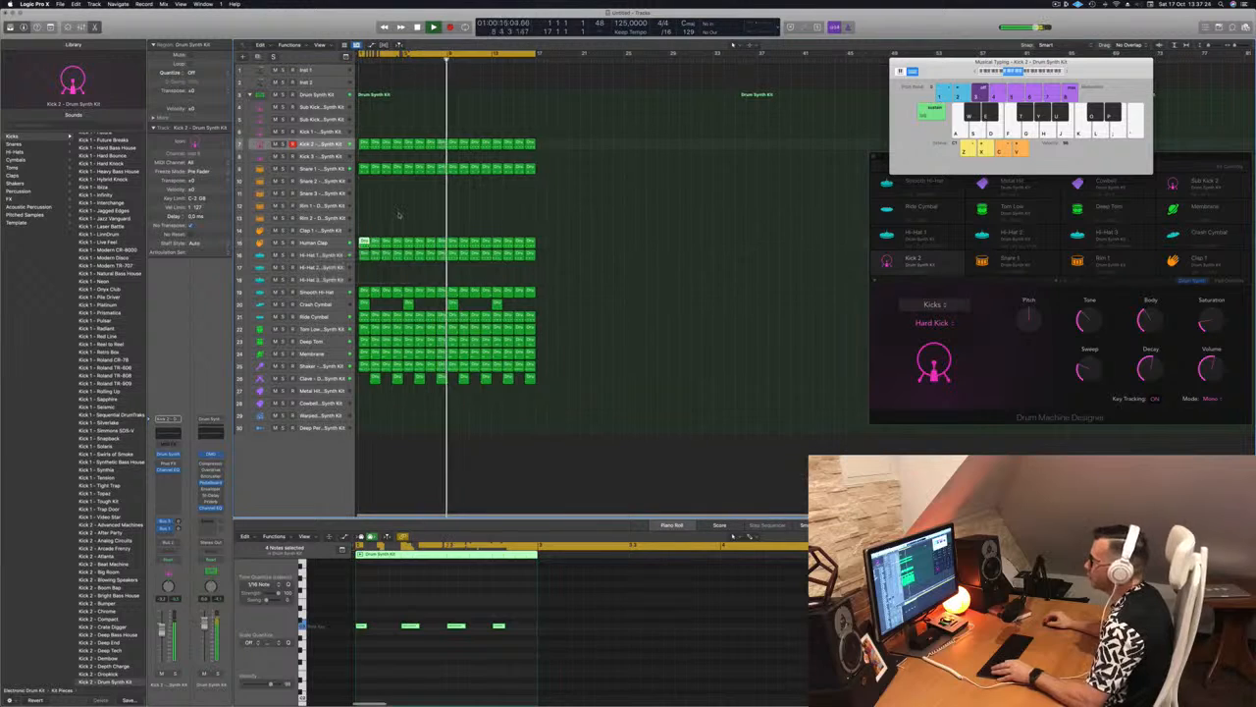
pyautogui.click(398, 217)
pyautogui.press('Return')
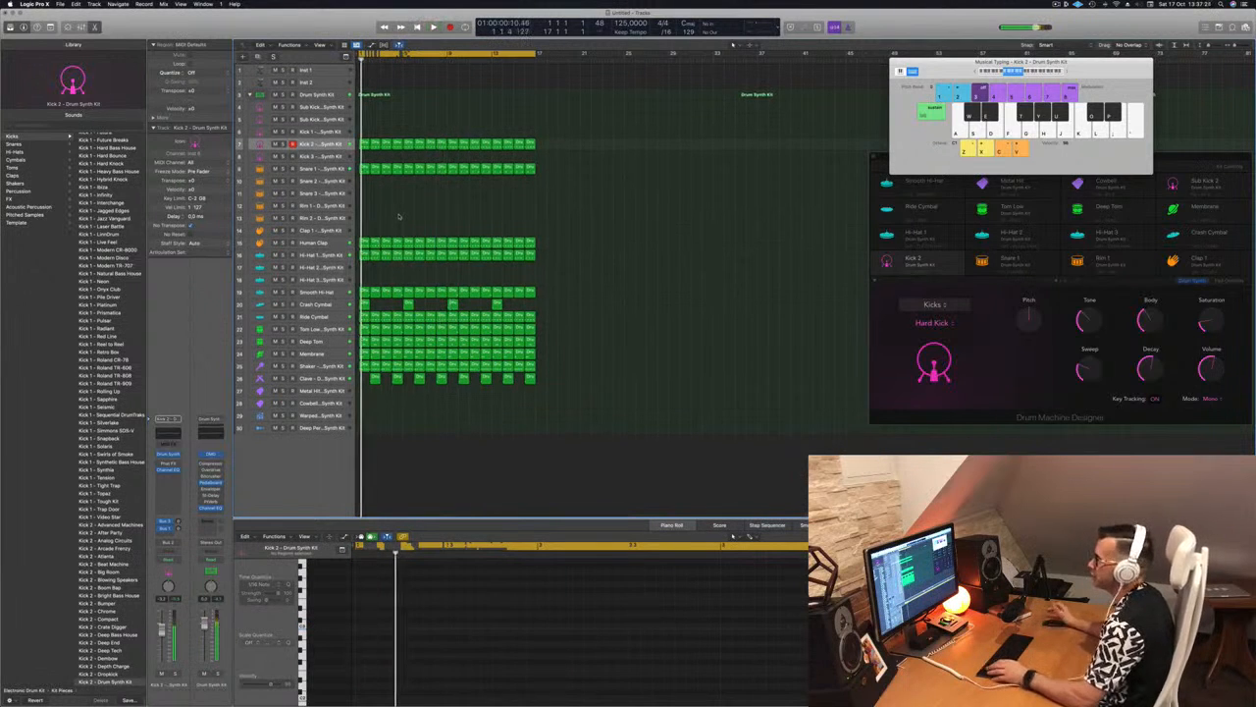